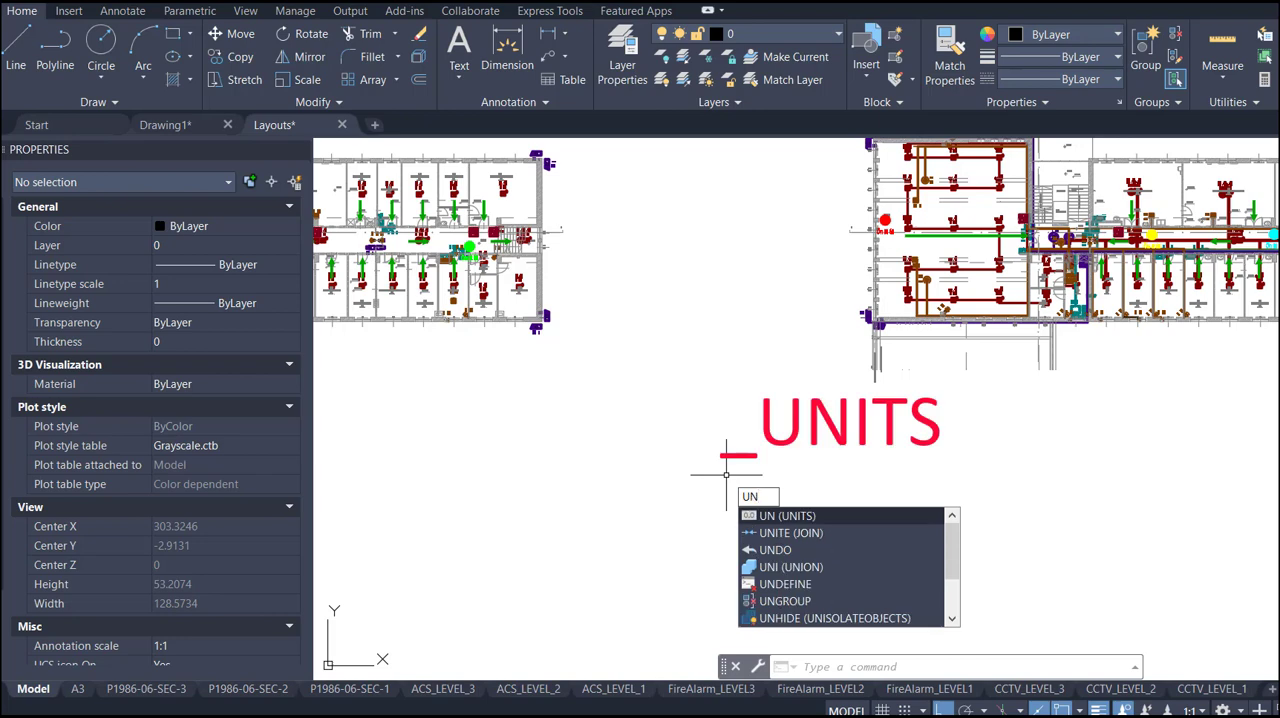
# - Check the drawing units' insertion scale options and accept the units with Meters as the insertion scale
pyautogui.press('Return')
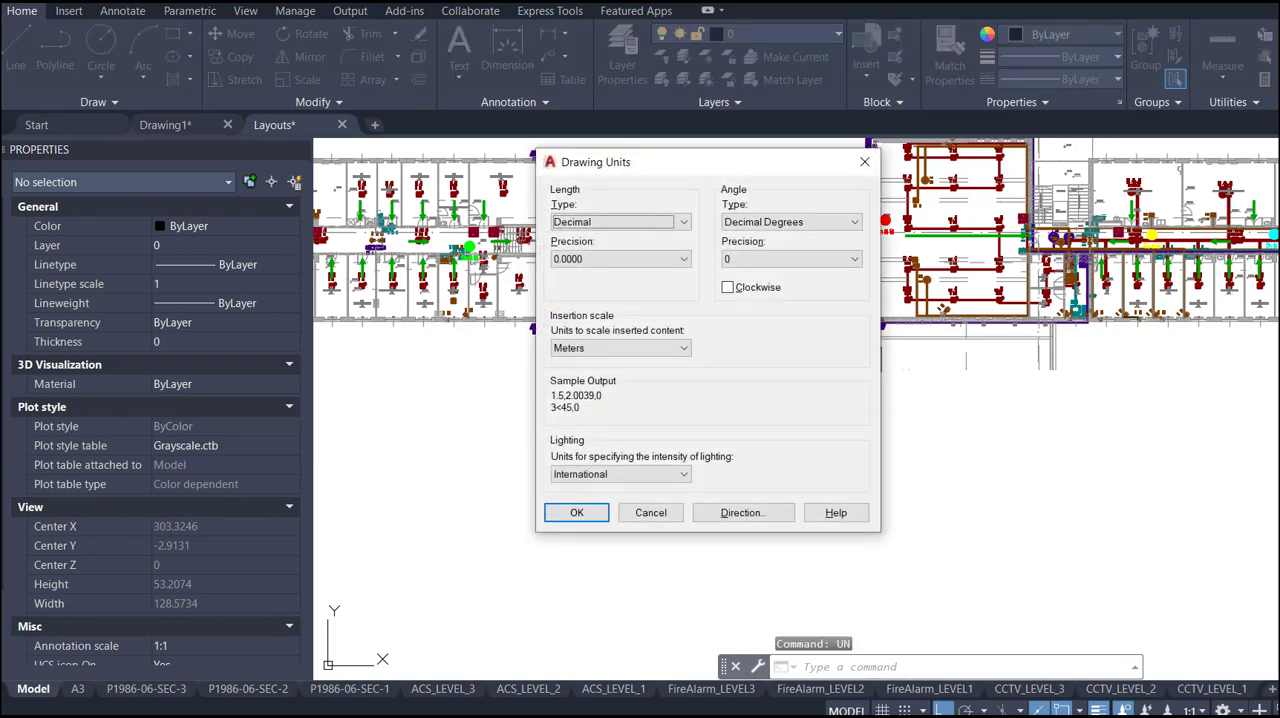
pyautogui.click(652, 350)
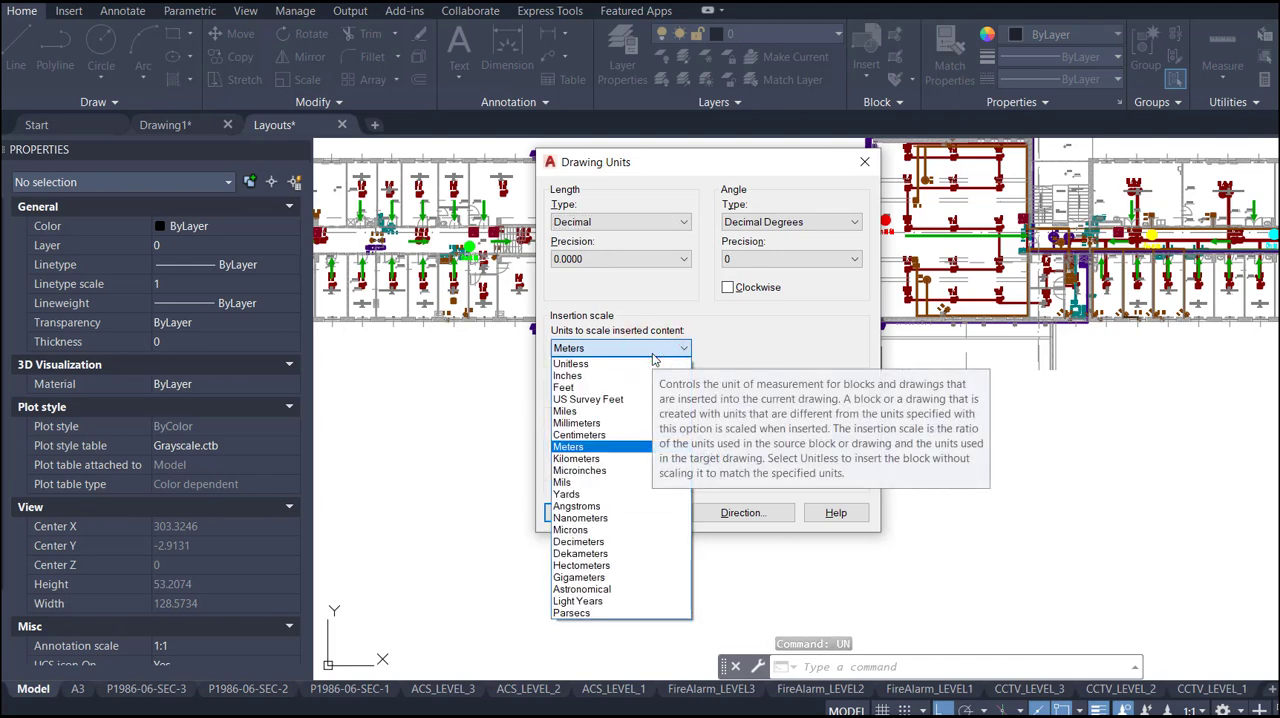
pyautogui.click(653, 352)
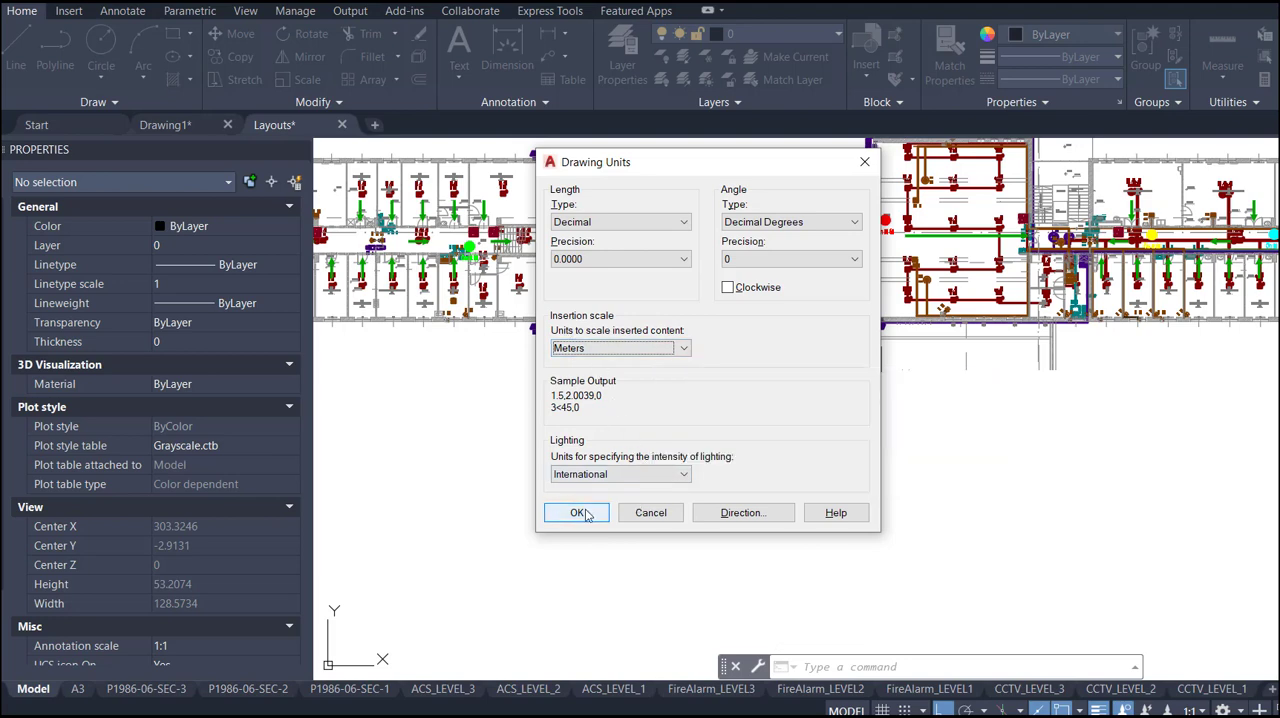
pyautogui.click(581, 513)
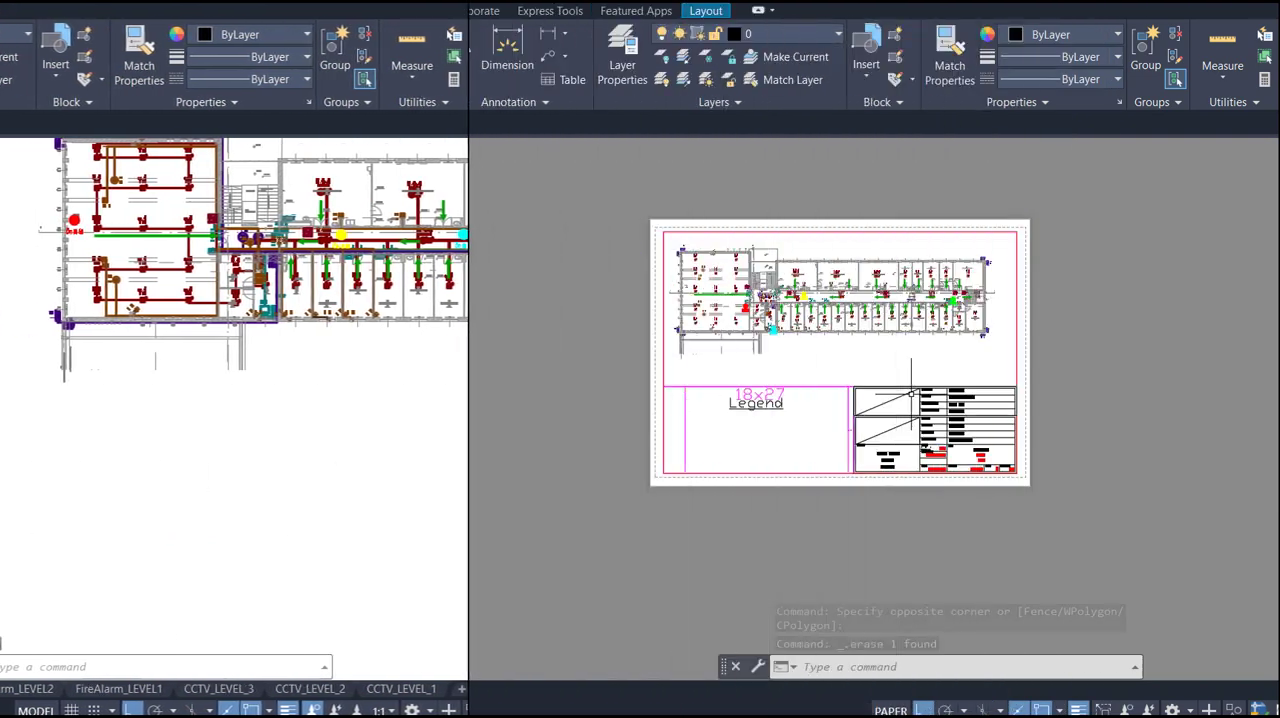
# - Switch to model space and examine the floor plans drawn there
pyautogui.click(33, 689)
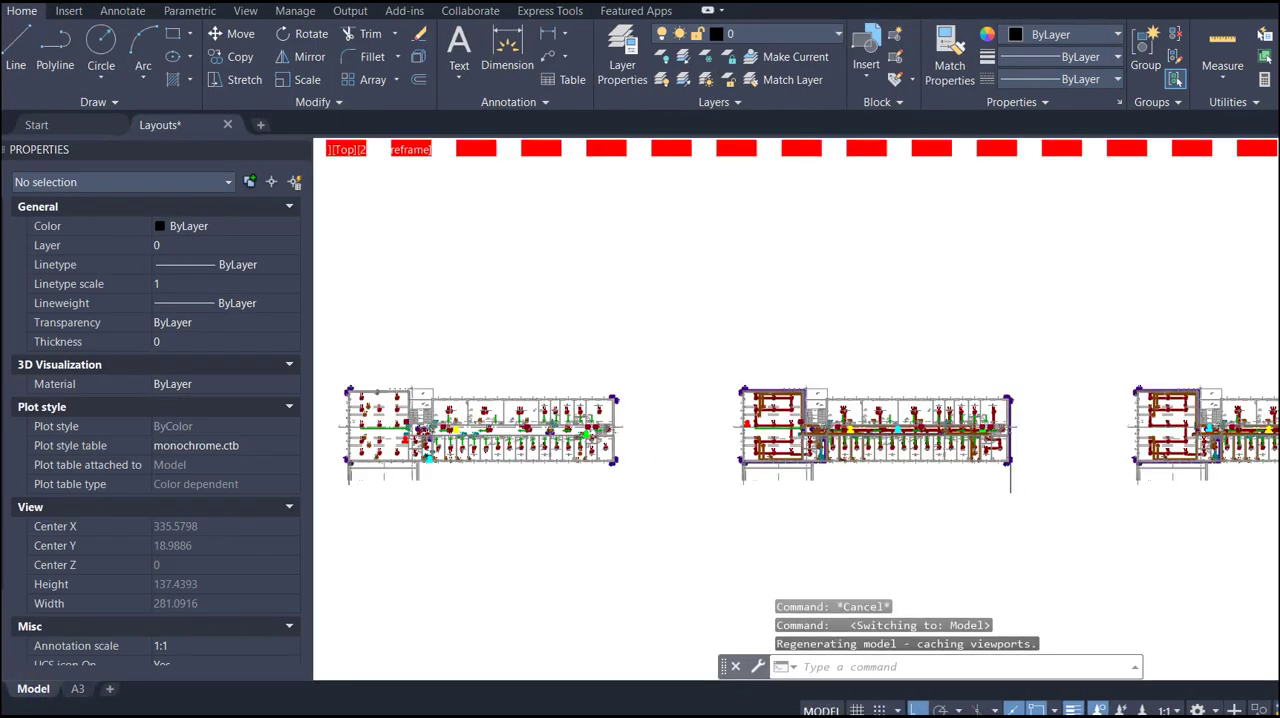
pyautogui.scroll(-3, 794, 415)
pyautogui.scroll(15, 848, 425)
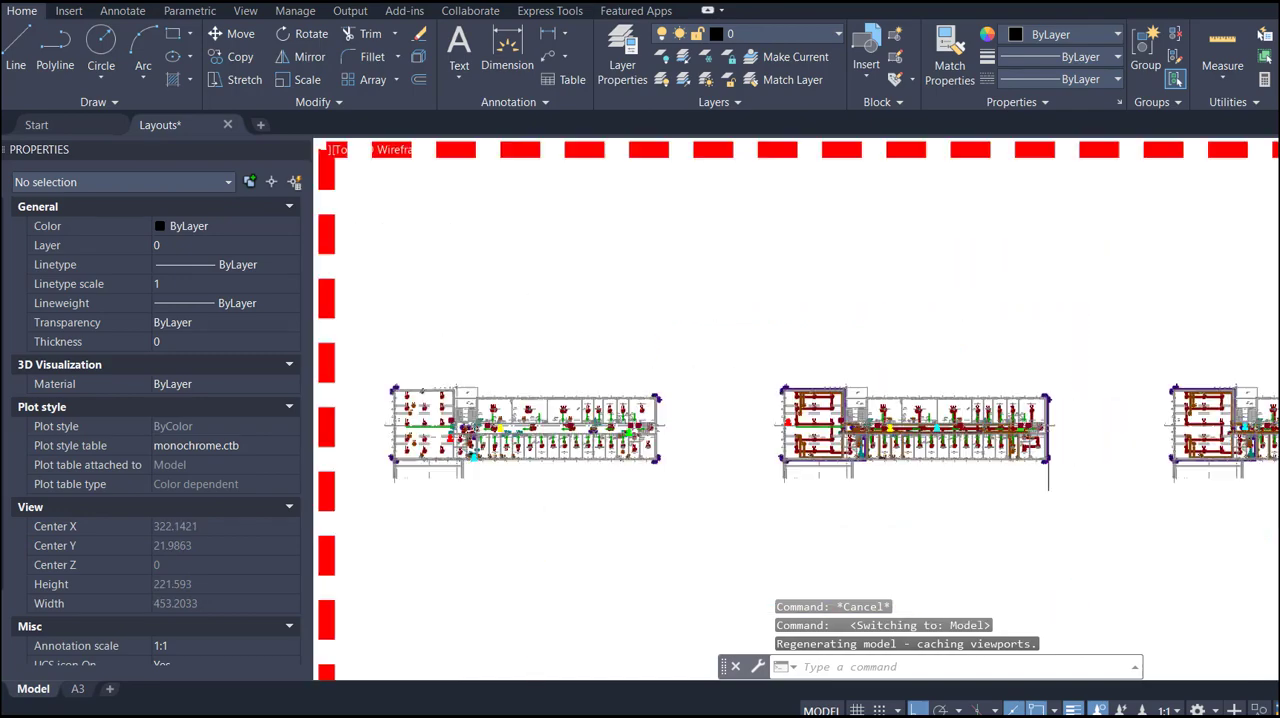
pyautogui.scroll(-4, 885, 438)
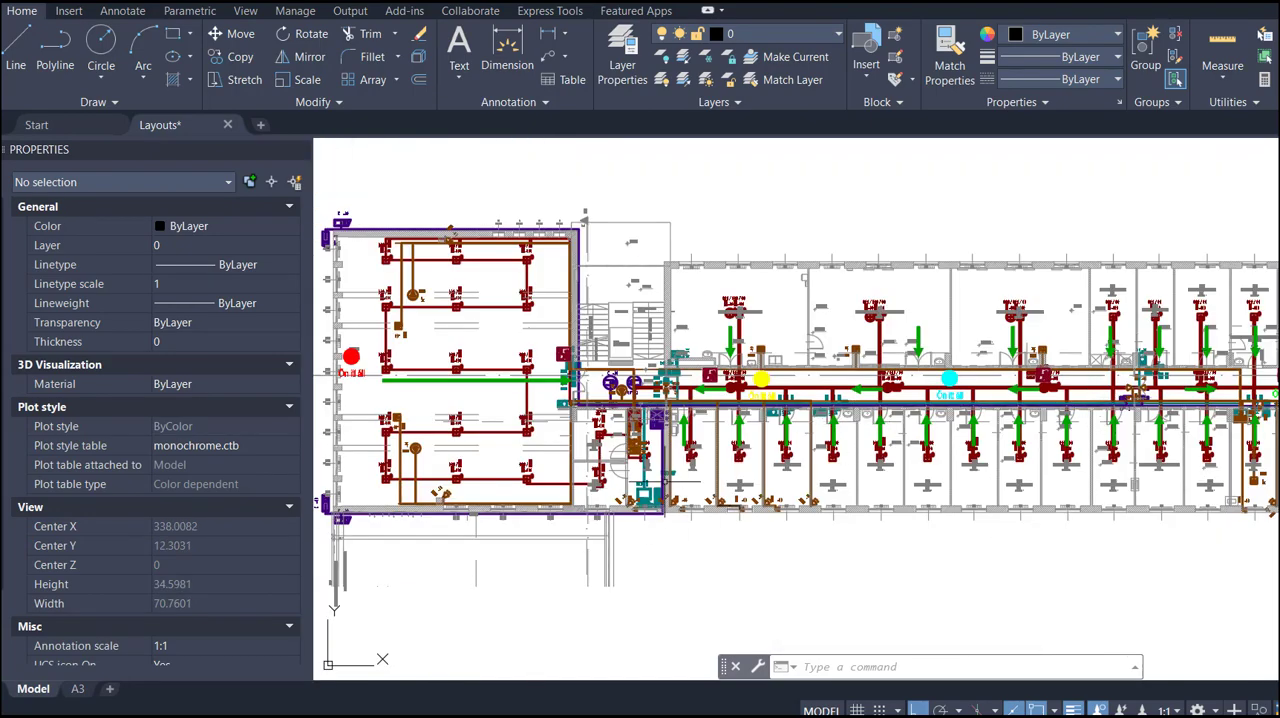
pyautogui.scroll(-2, 908, 459)
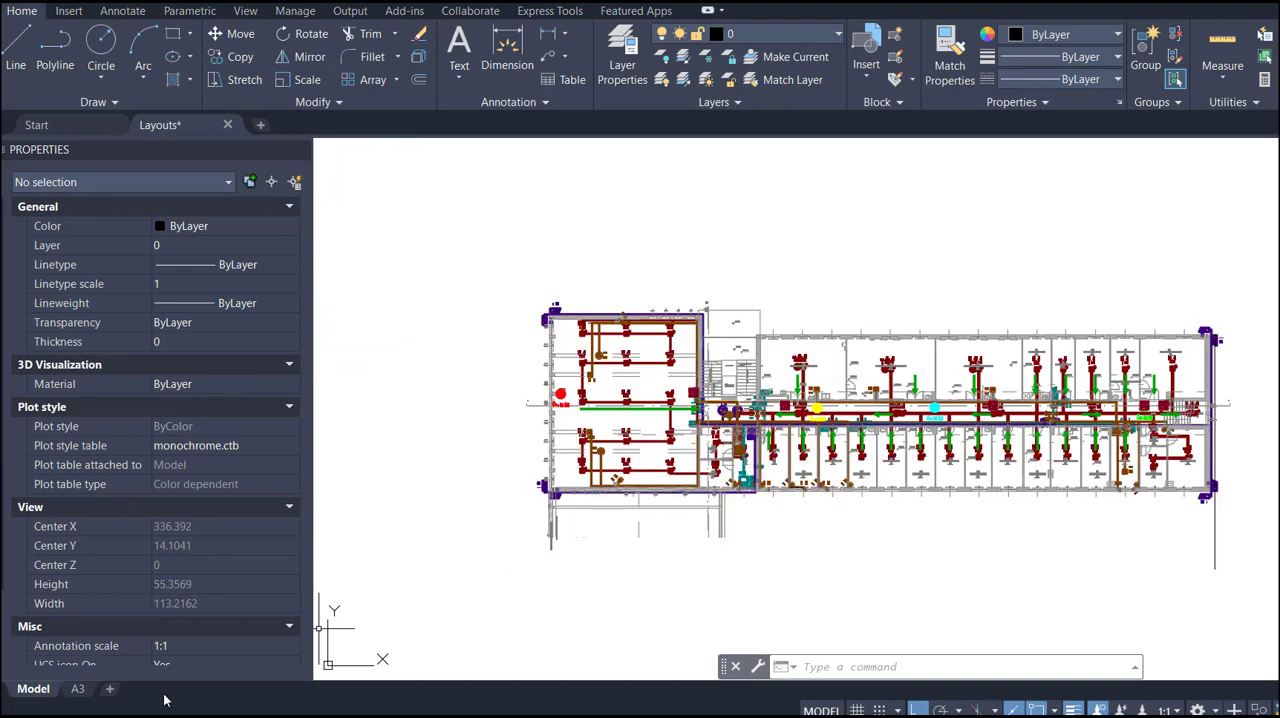
# - Open the A3 layout and inspect the lower title block's properties, including its geometry values
pyautogui.click(79, 689)
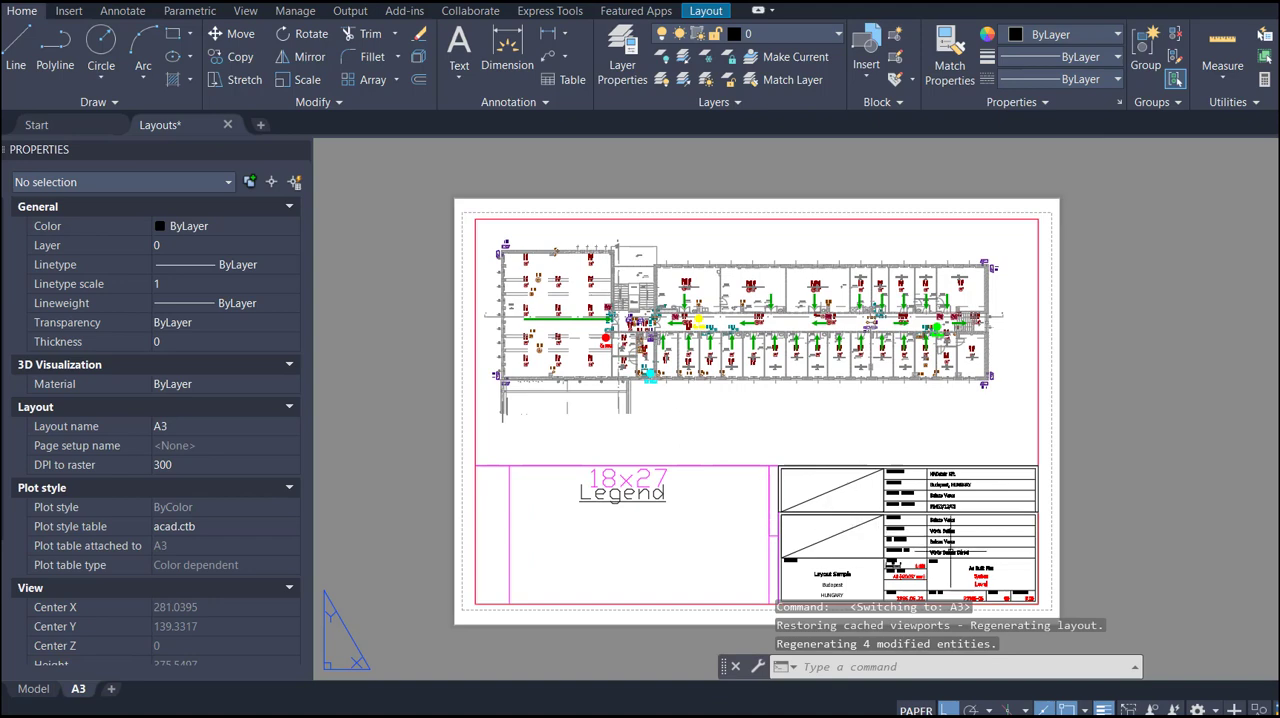
pyautogui.scroll(2, 945, 548)
pyautogui.click(950, 540)
pyautogui.scroll(3, 950, 540)
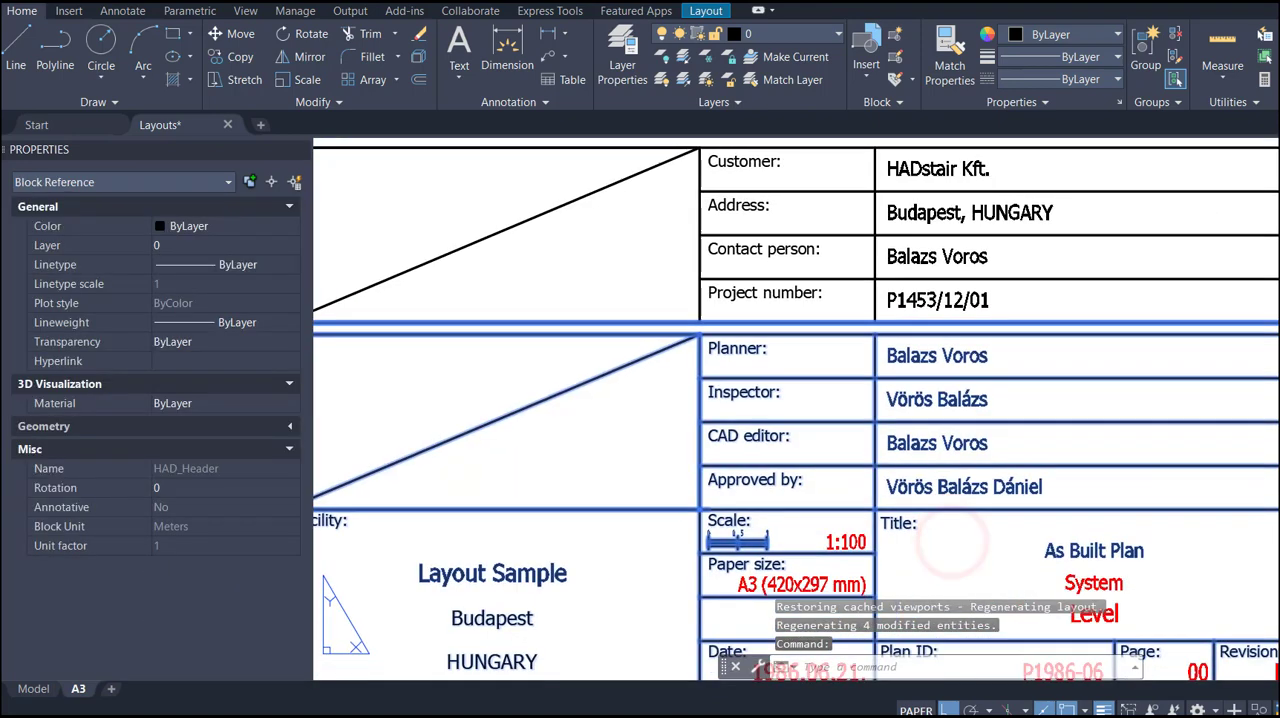
pyautogui.scroll(-3, 950, 540)
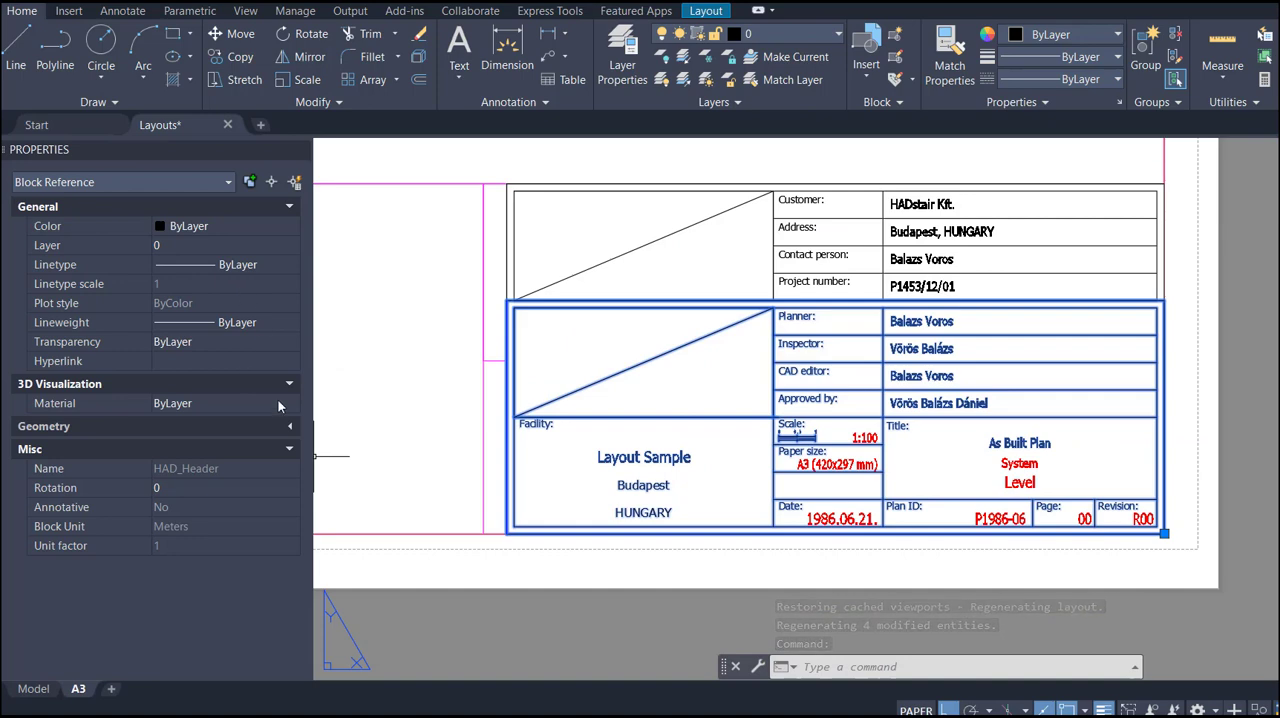
pyautogui.click(290, 427)
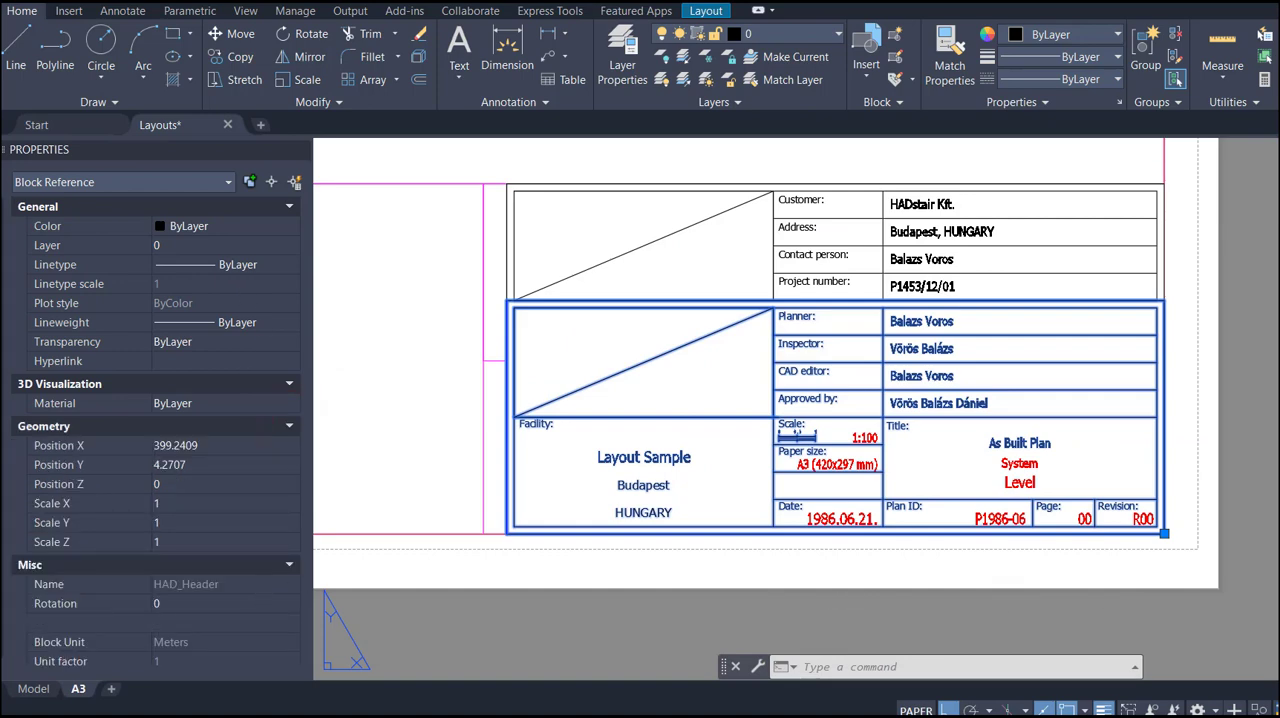
# - Inspect the scale, date and page number texts in the title block one by one
pyautogui.press('Escape')
pyautogui.click(872, 437)
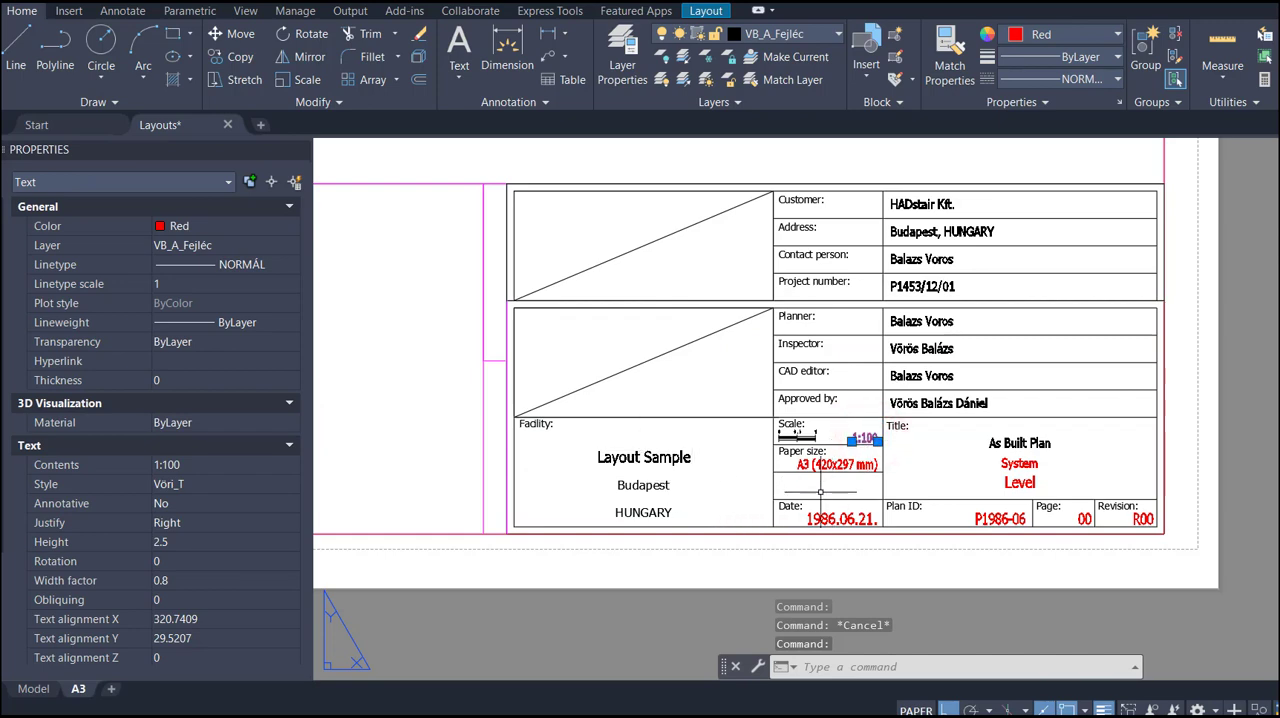
pyautogui.press('Escape')
pyautogui.click(850, 517)
pyautogui.press('Escape')
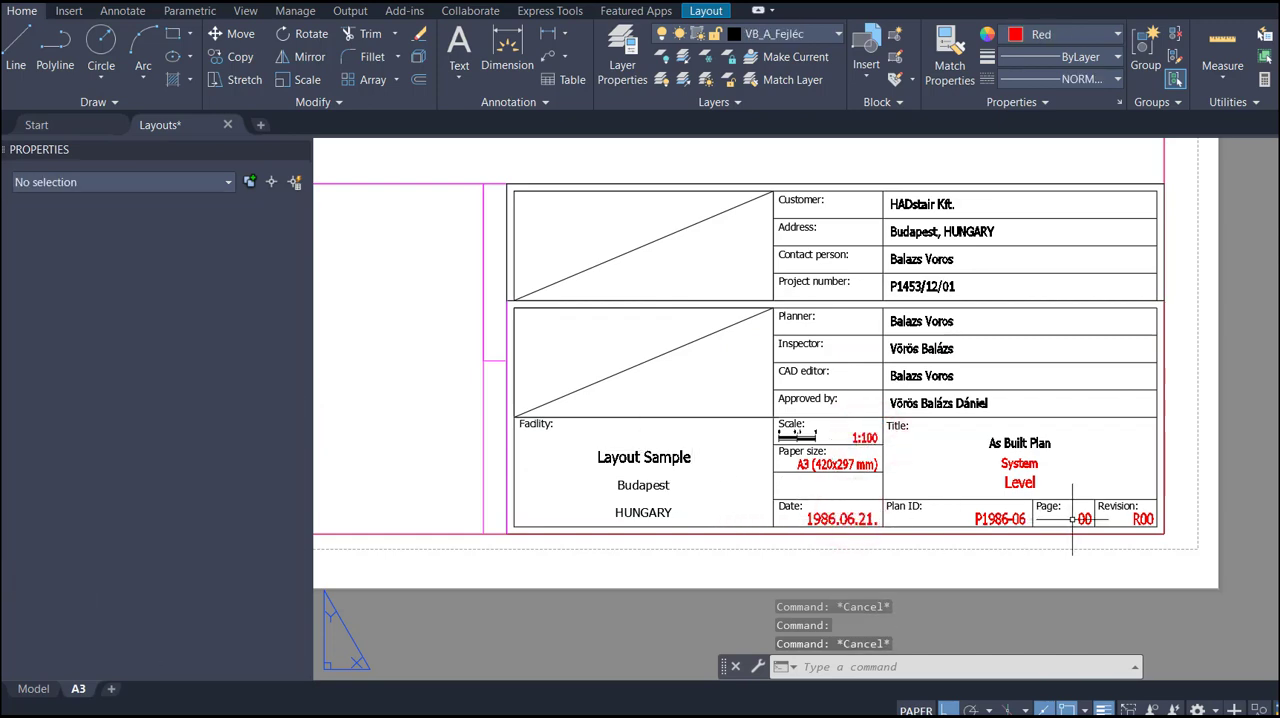
pyautogui.click(1072, 519)
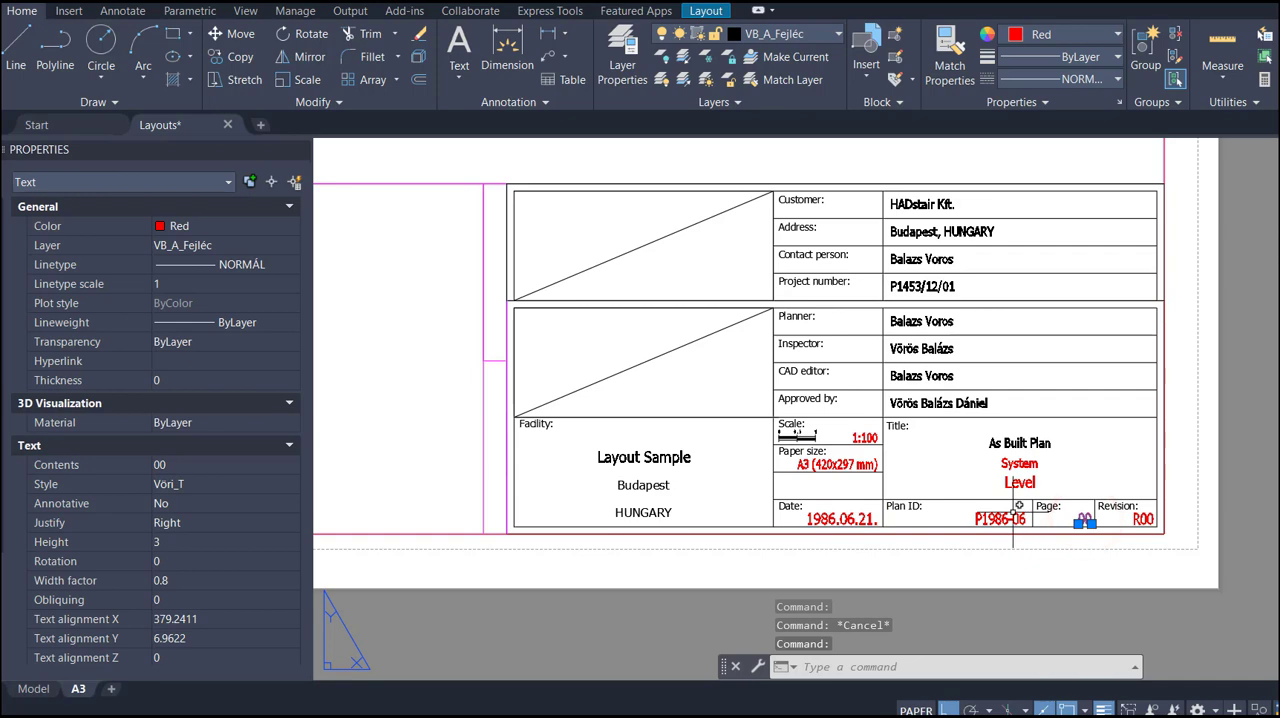
pyautogui.press('Escape')
pyautogui.scroll(-6, 1000, 470)
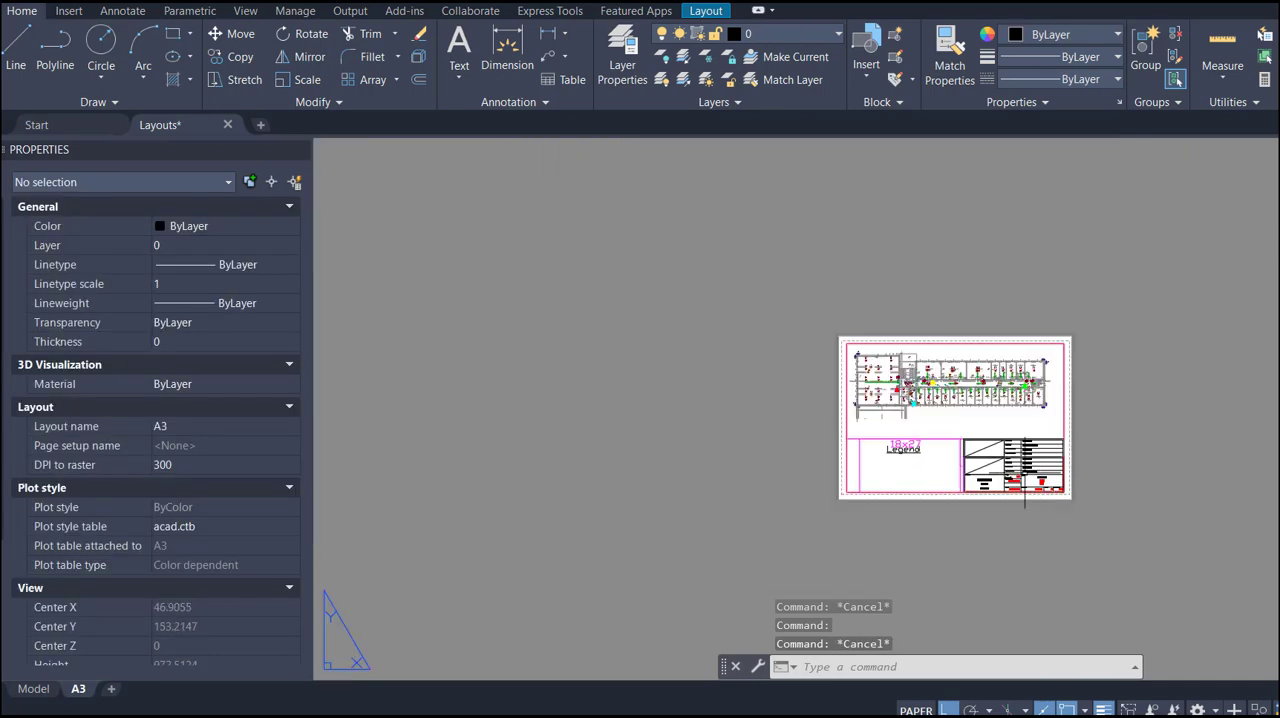
# - Open the A3 layout's page setup for modification and review the available plotters and plot style tables
pyautogui.rightClick(80, 690)
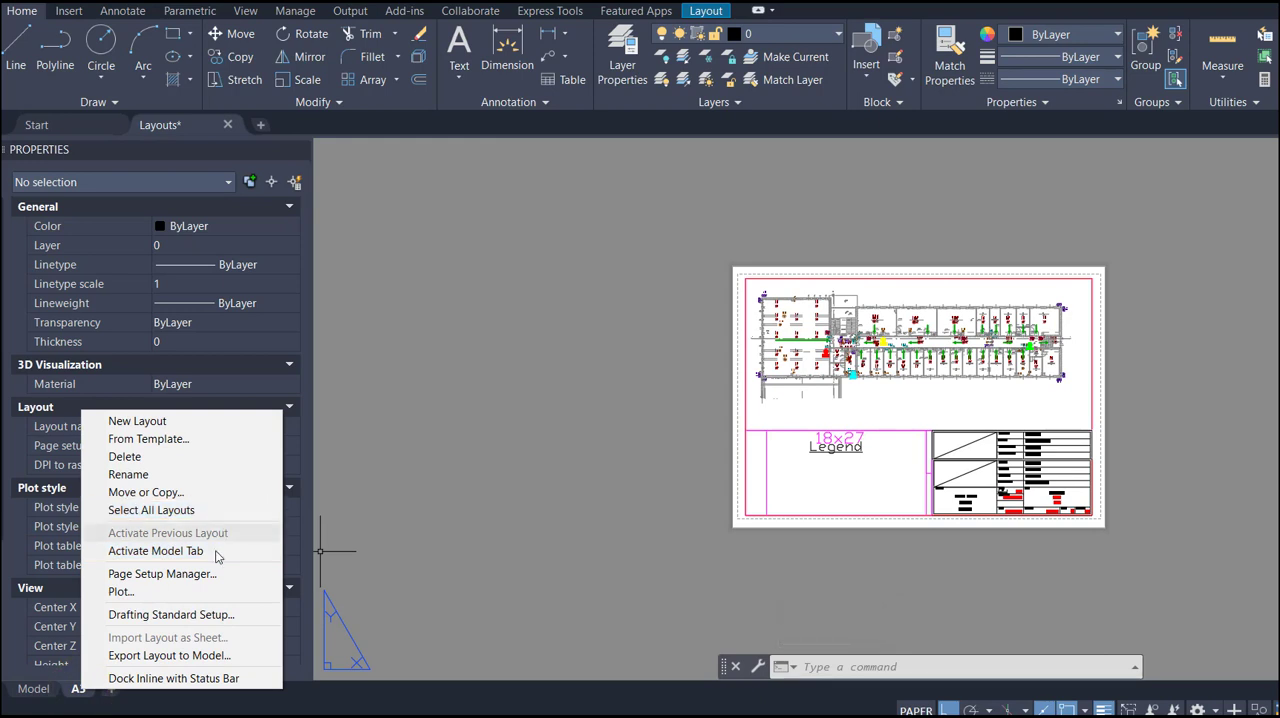
pyautogui.click(160, 574)
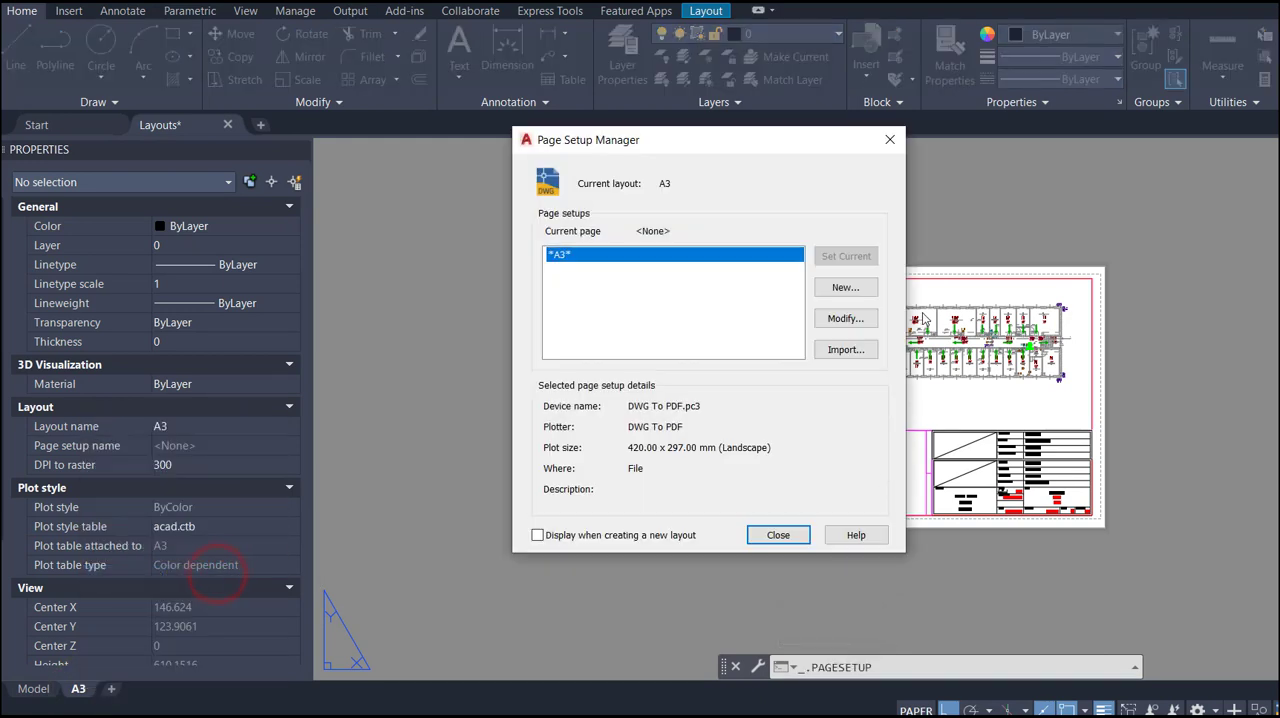
pyautogui.click(845, 319)
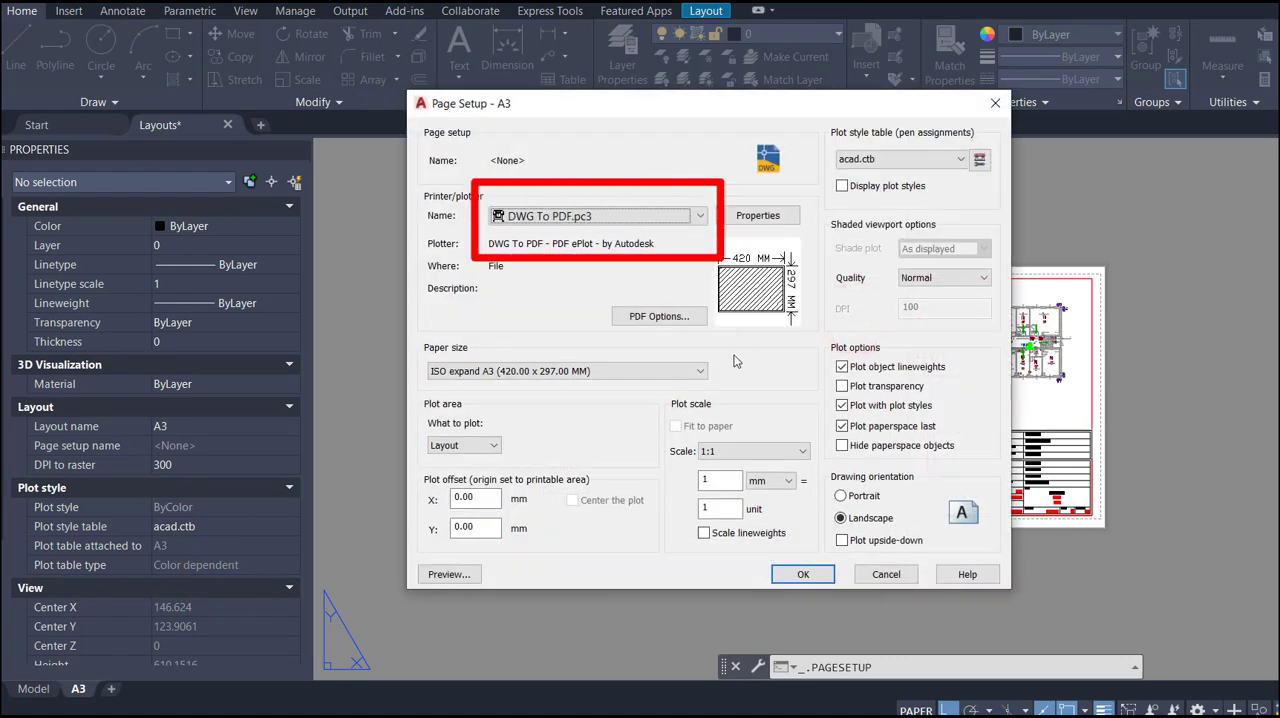
pyautogui.click(688, 217)
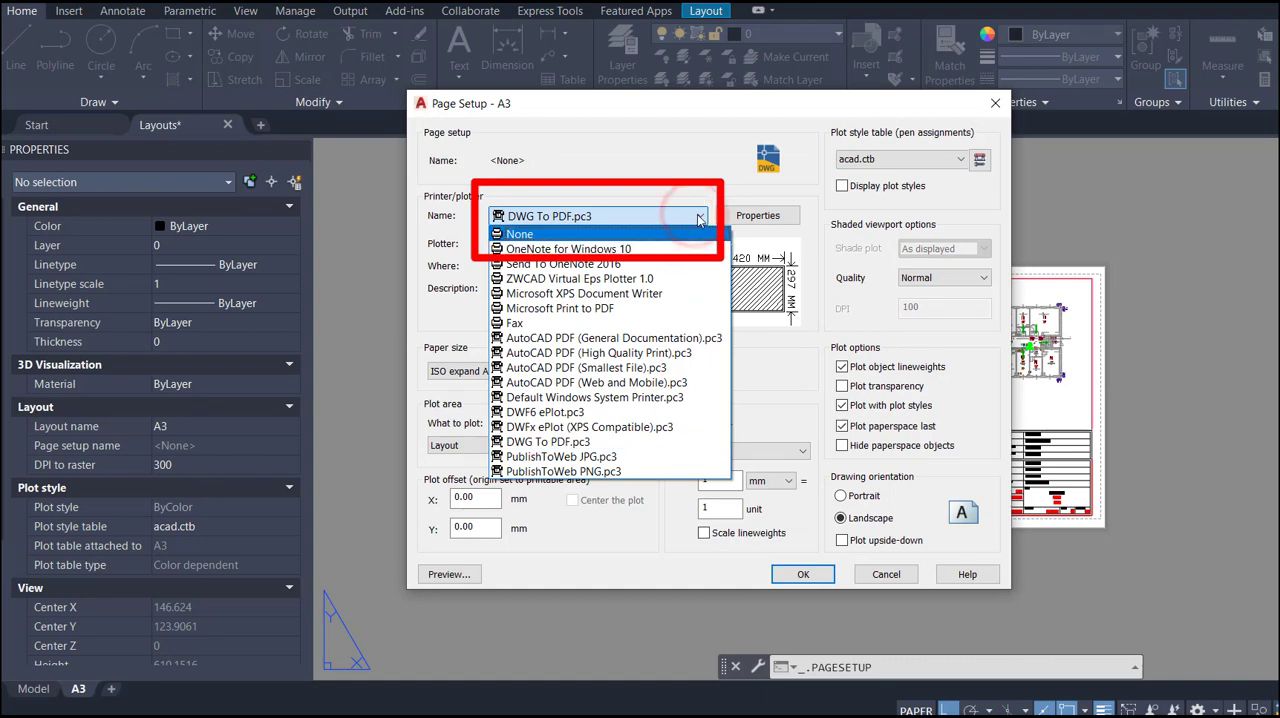
pyautogui.click(700, 217)
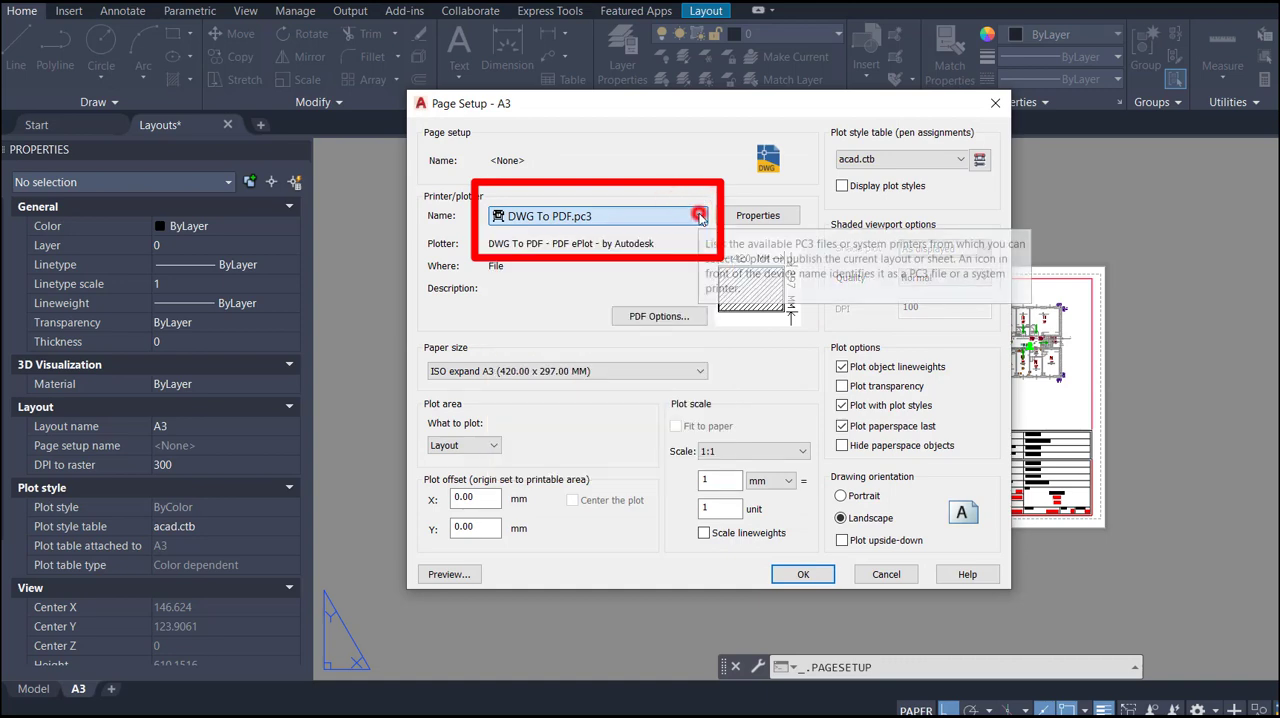
pyautogui.click(950, 162)
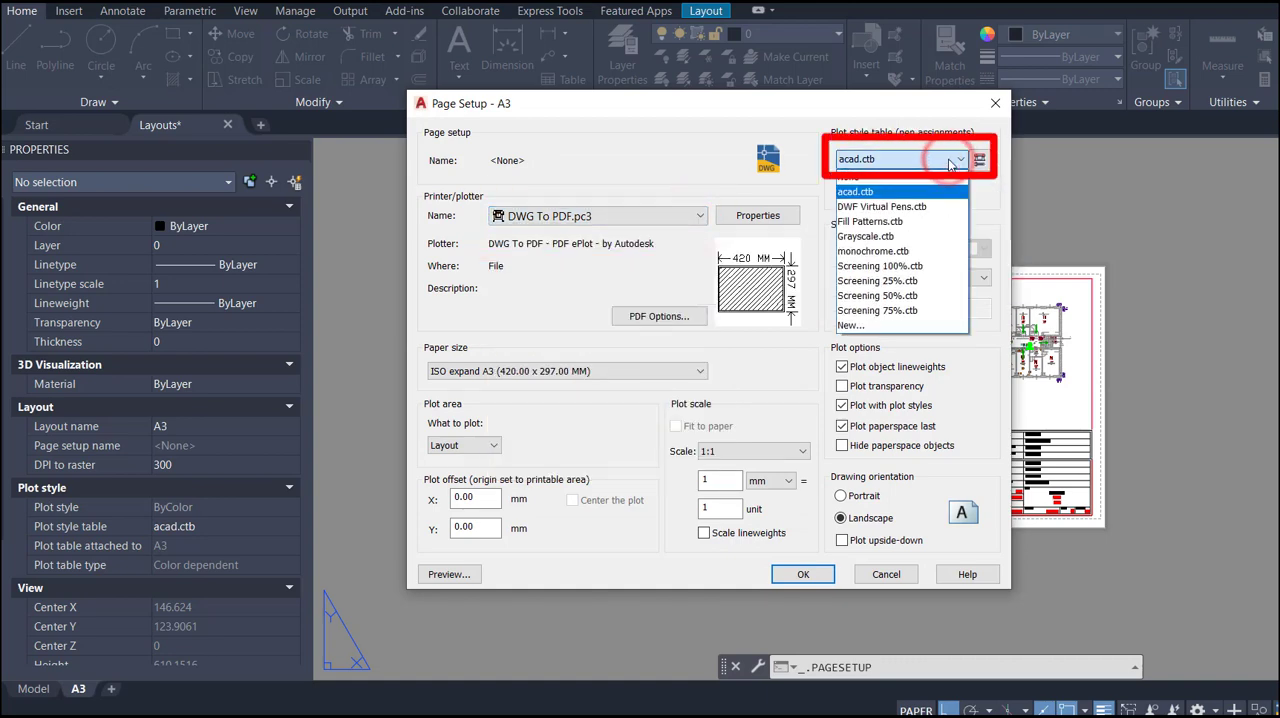
pyautogui.click(947, 162)
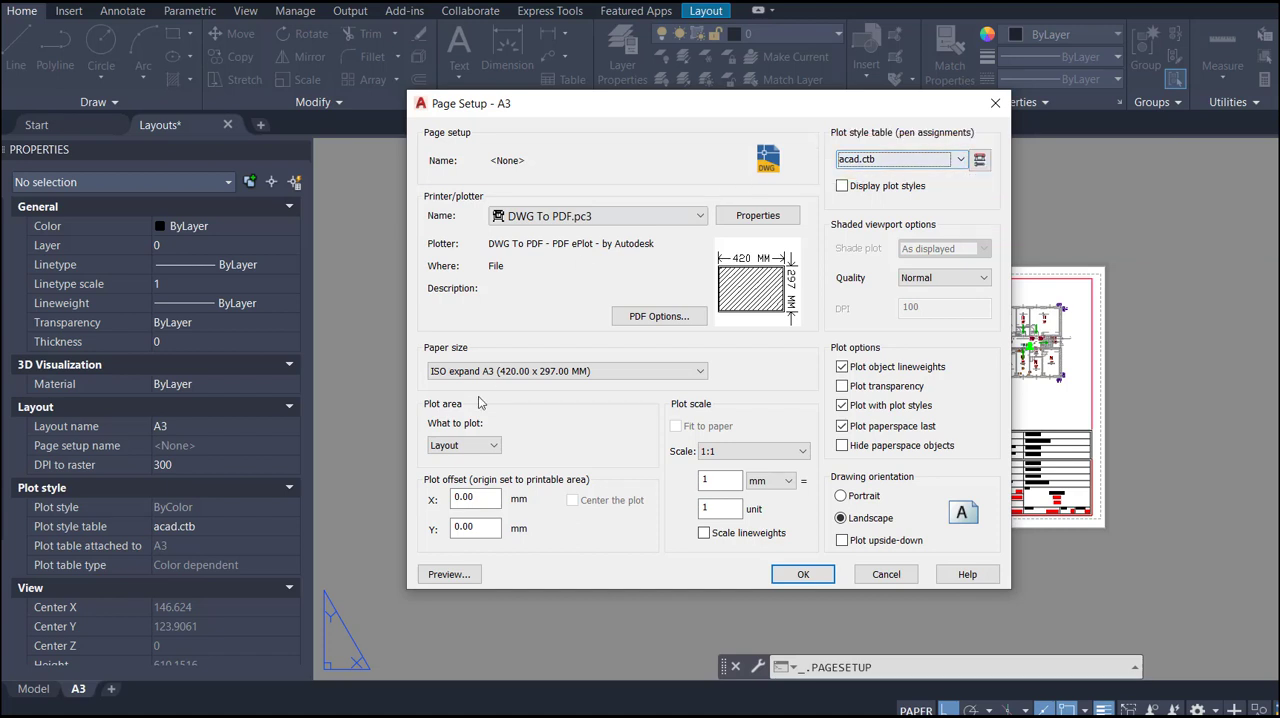
# - Review the plot area and paper size choices, then accept the A3 page setup with Layout and ISO expand A3 (420.00 x 297.00 MM)
pyautogui.click(492, 446)
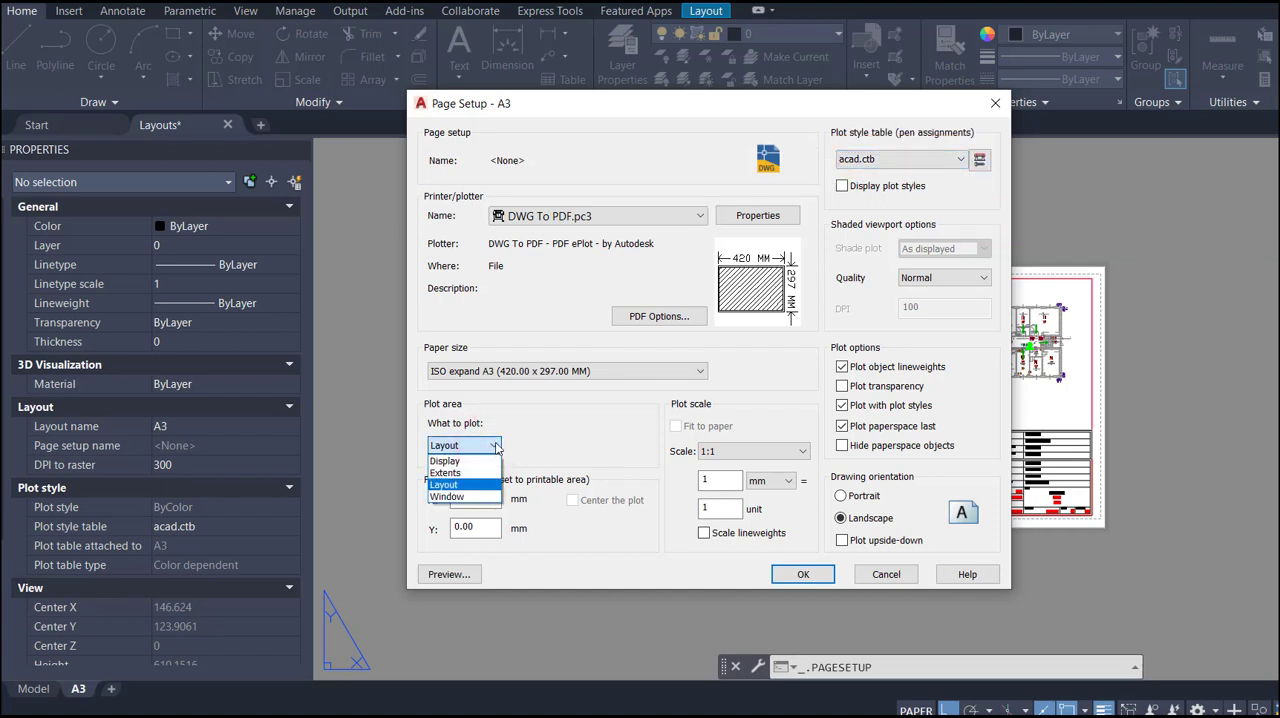
pyautogui.click(494, 447)
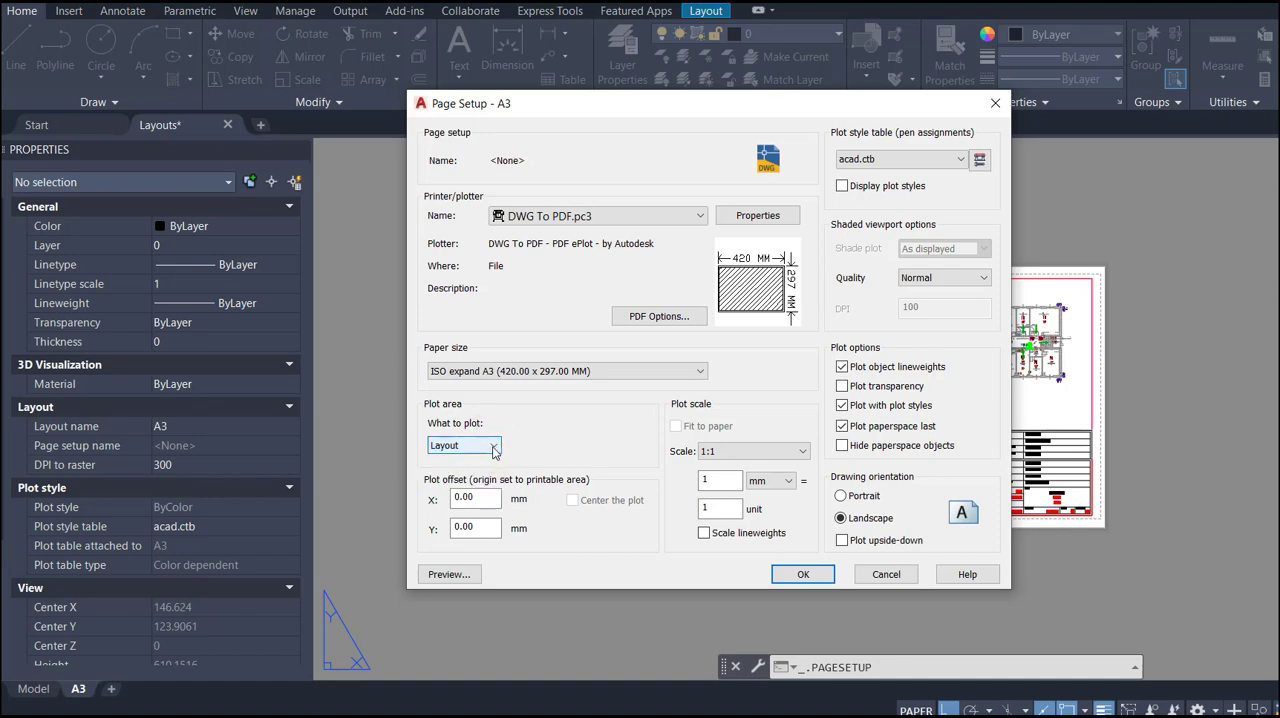
pyautogui.click(644, 372)
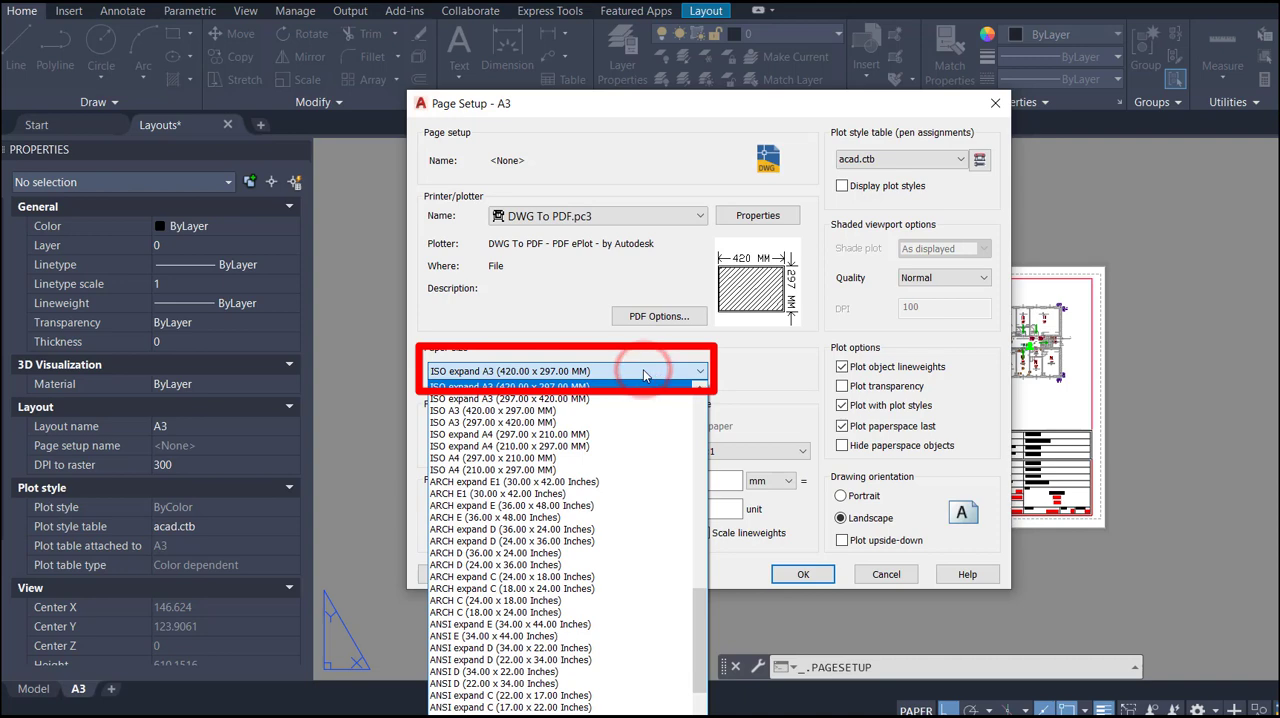
pyautogui.click(644, 375)
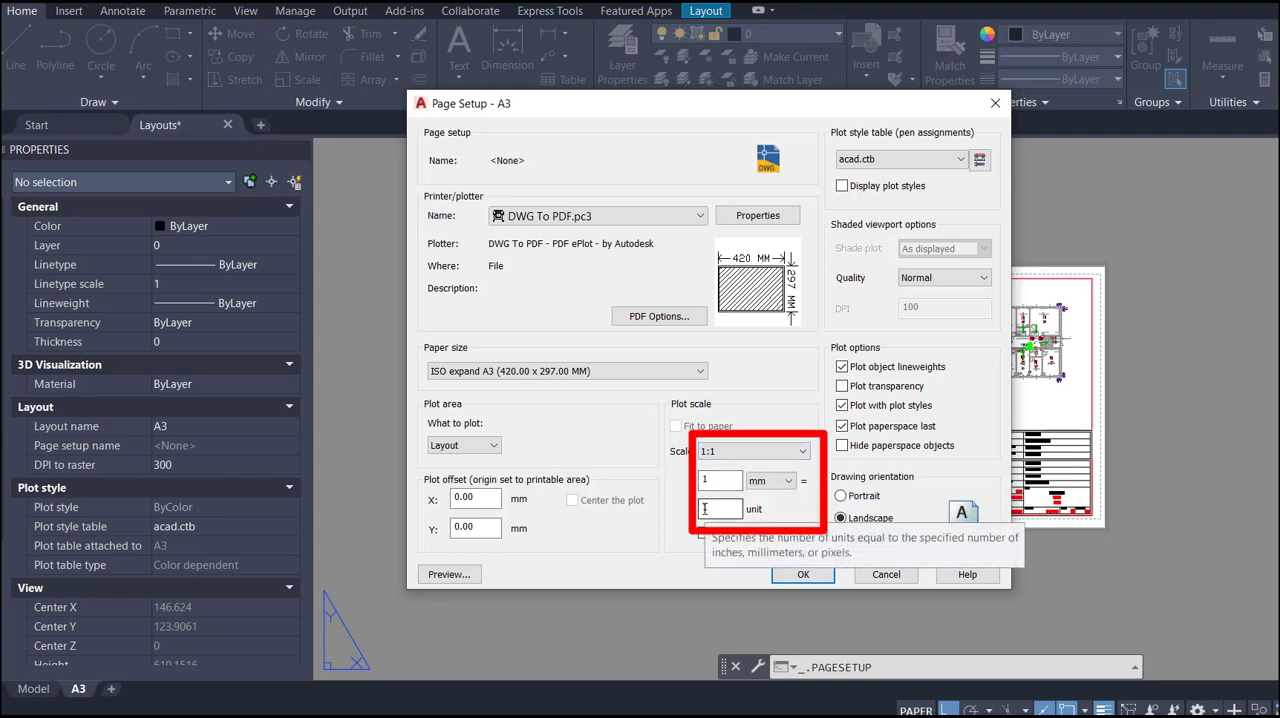
pyautogui.click(804, 576)
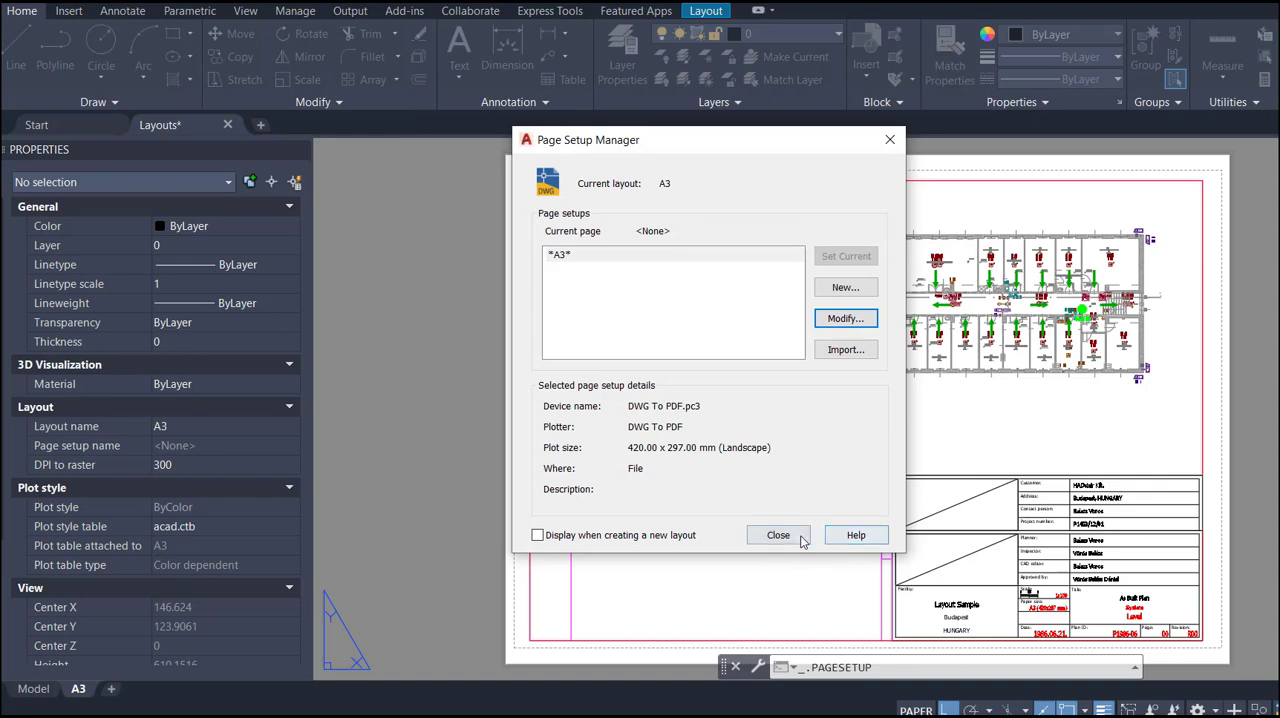
pyautogui.click(801, 541)
# - Show the details in the Linetype Manager and leave paper space units for scaling turned off
pyautogui.click(1060, 79)
pyautogui.scroll(-3, 1043, 300)
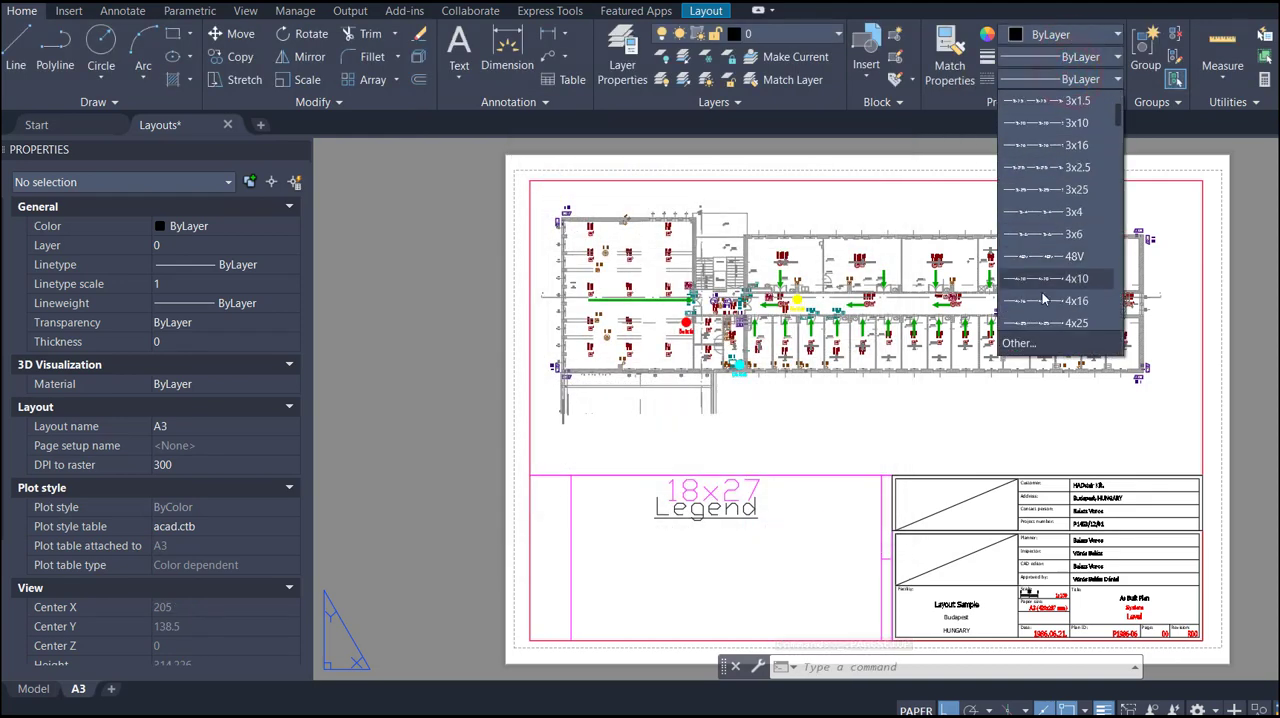
pyautogui.click(1020, 343)
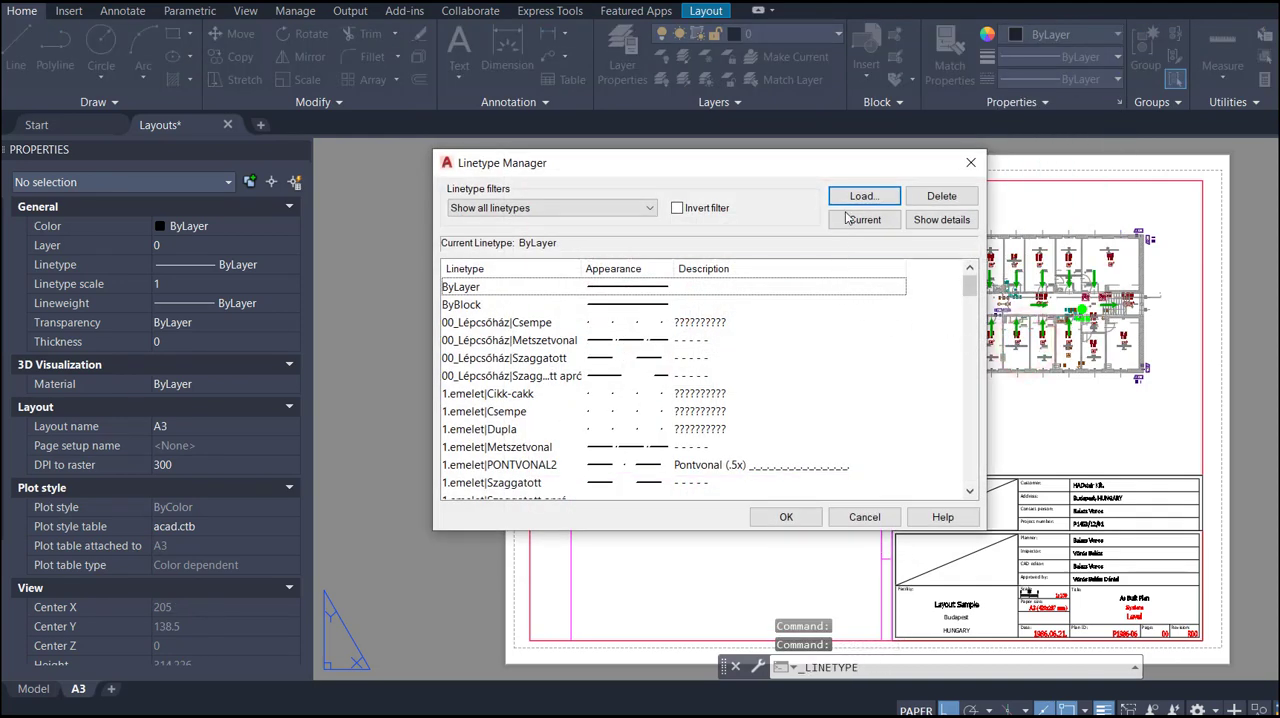
pyautogui.click(930, 220)
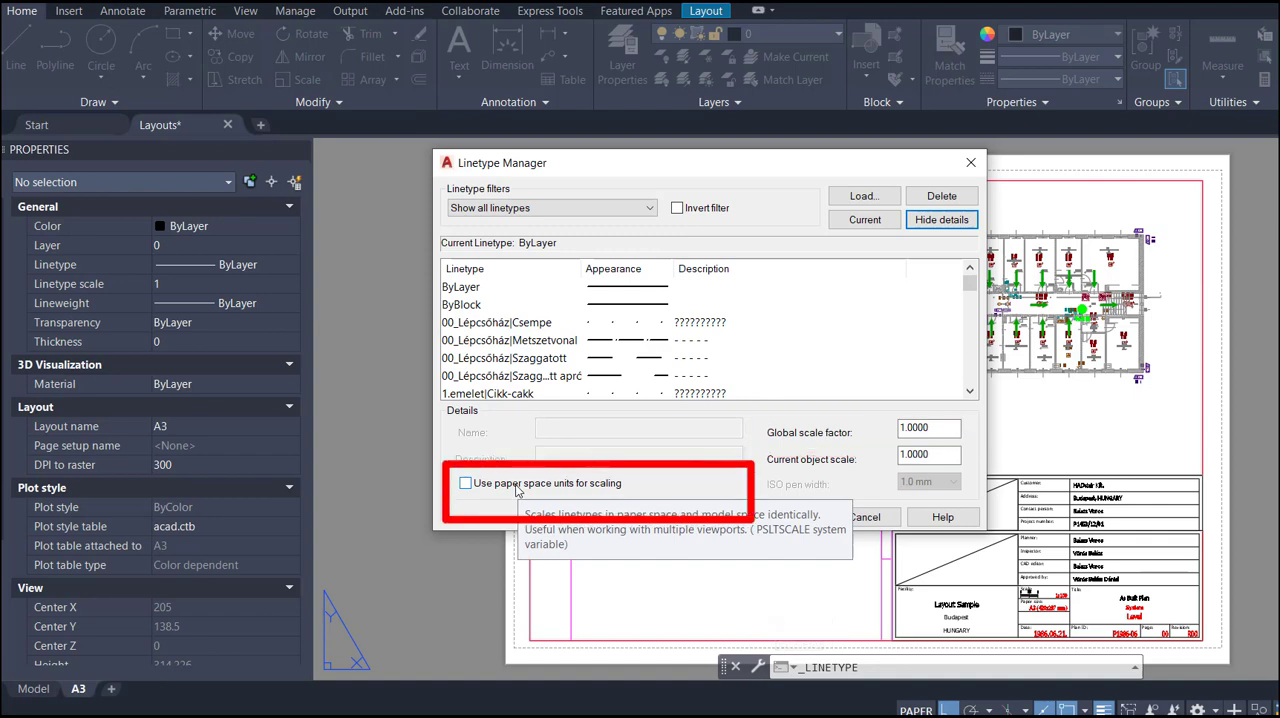
pyautogui.click(516, 489)
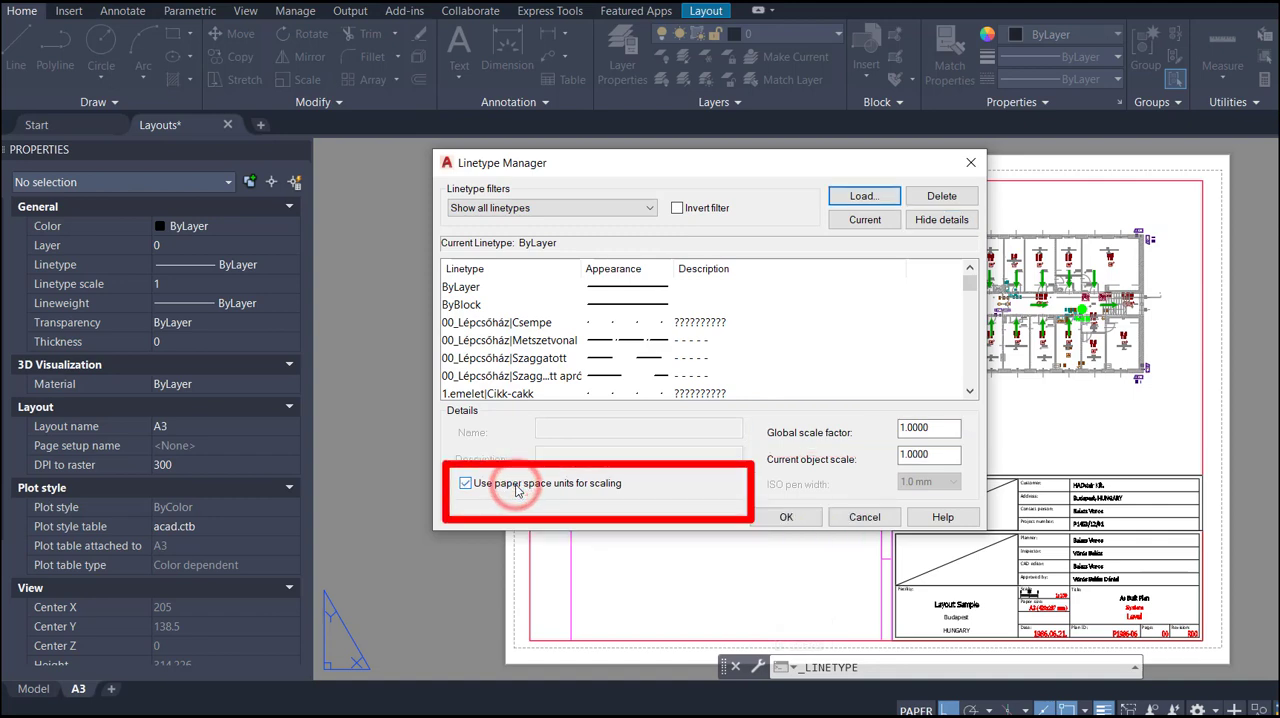
pyautogui.click(464, 480)
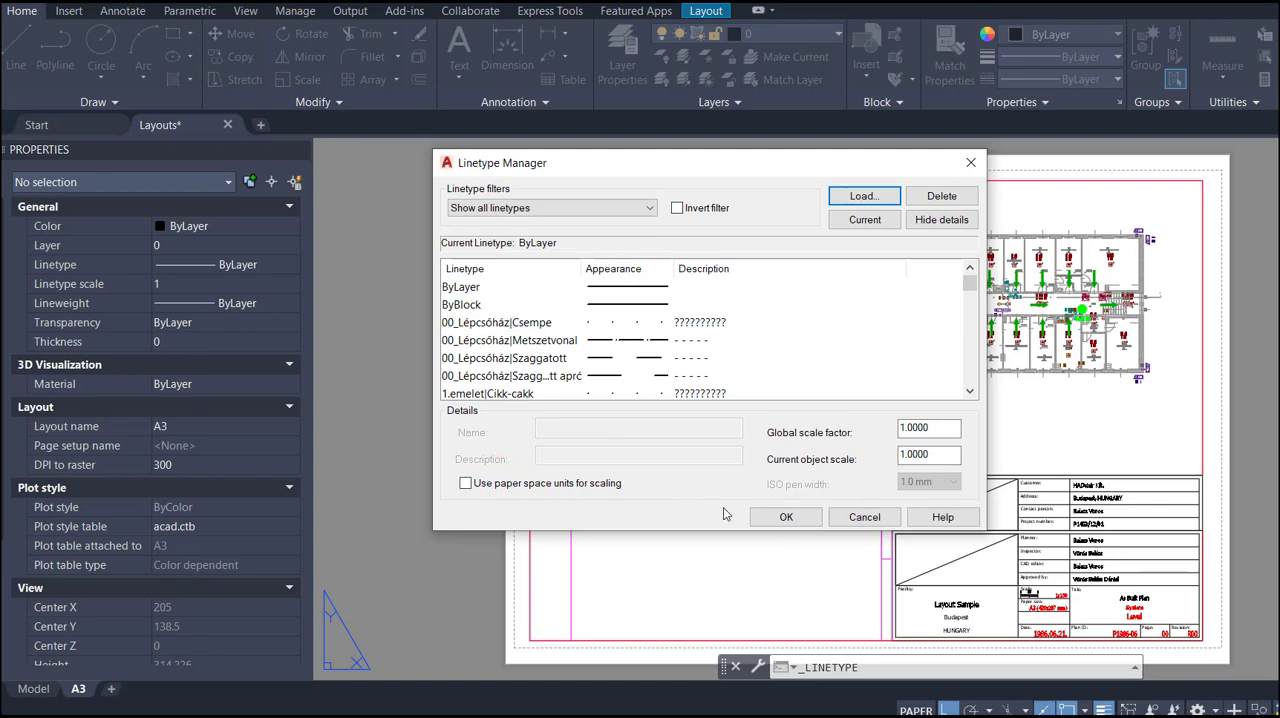
pyautogui.click(783, 517)
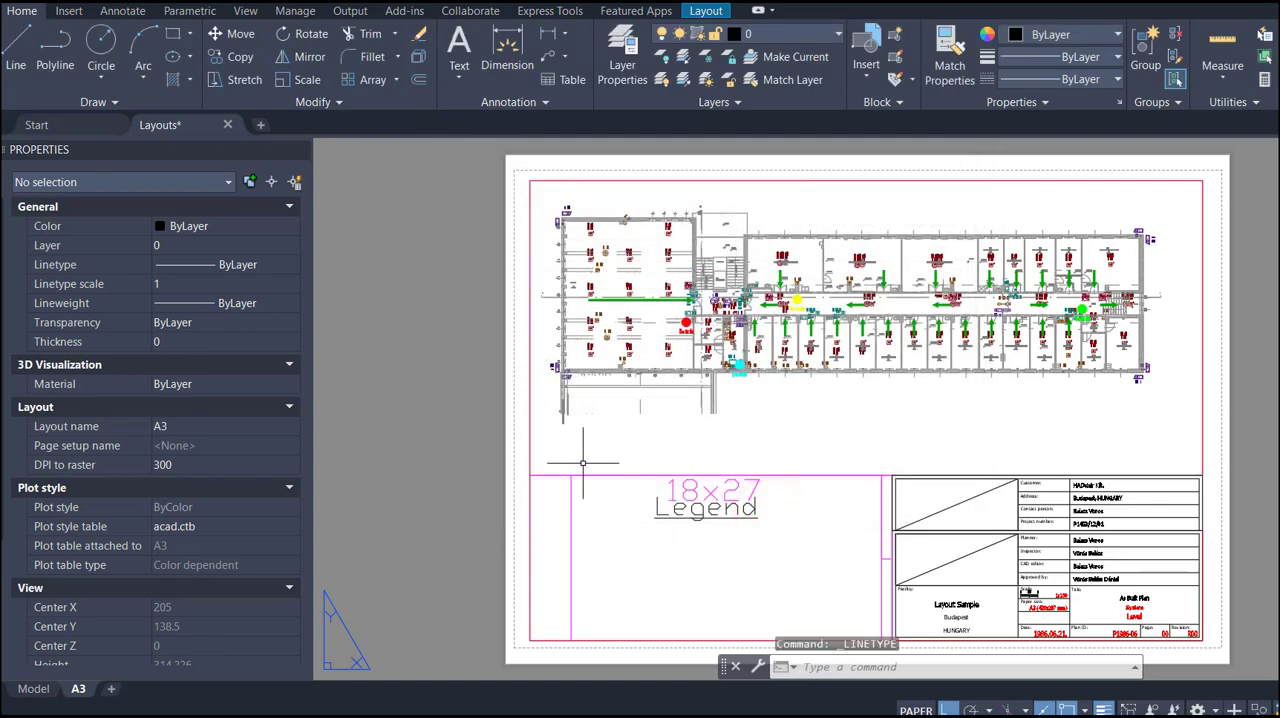
# - Select the floor plan viewport on the A3 layout and inspect its standard and custom scale
pyautogui.click(1126, 400)
pyautogui.click(1112, 400)
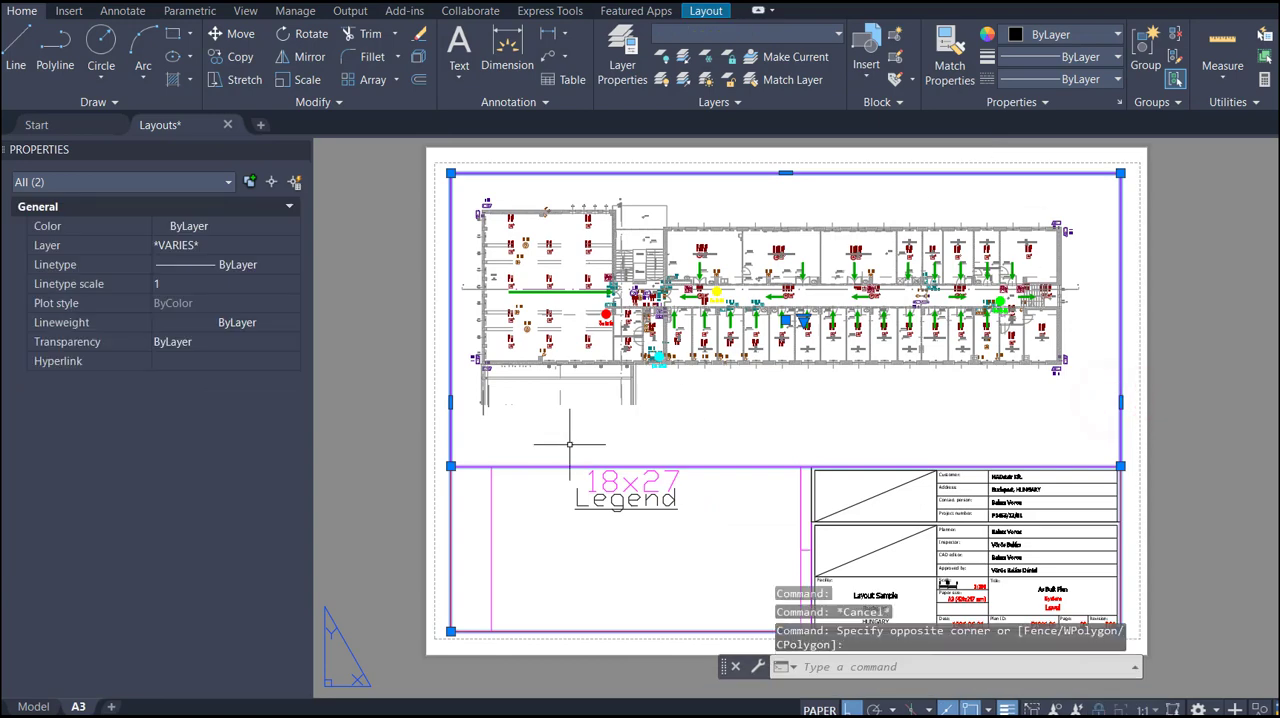
pyautogui.keyDown('shift'); pyautogui.click(468, 508); pyautogui.keyUp('shift')
pyautogui.keyDown('shift'); pyautogui.click(405, 515); pyautogui.keyUp('shift')
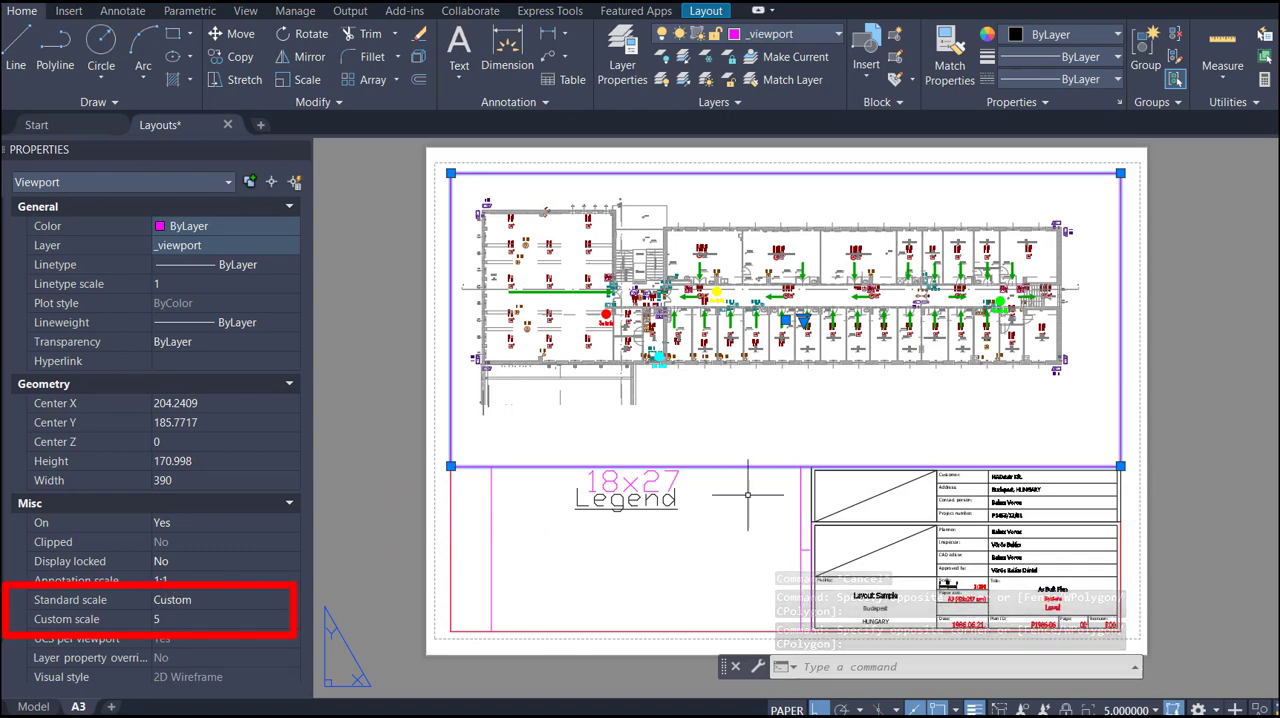
pyautogui.press('Escape')
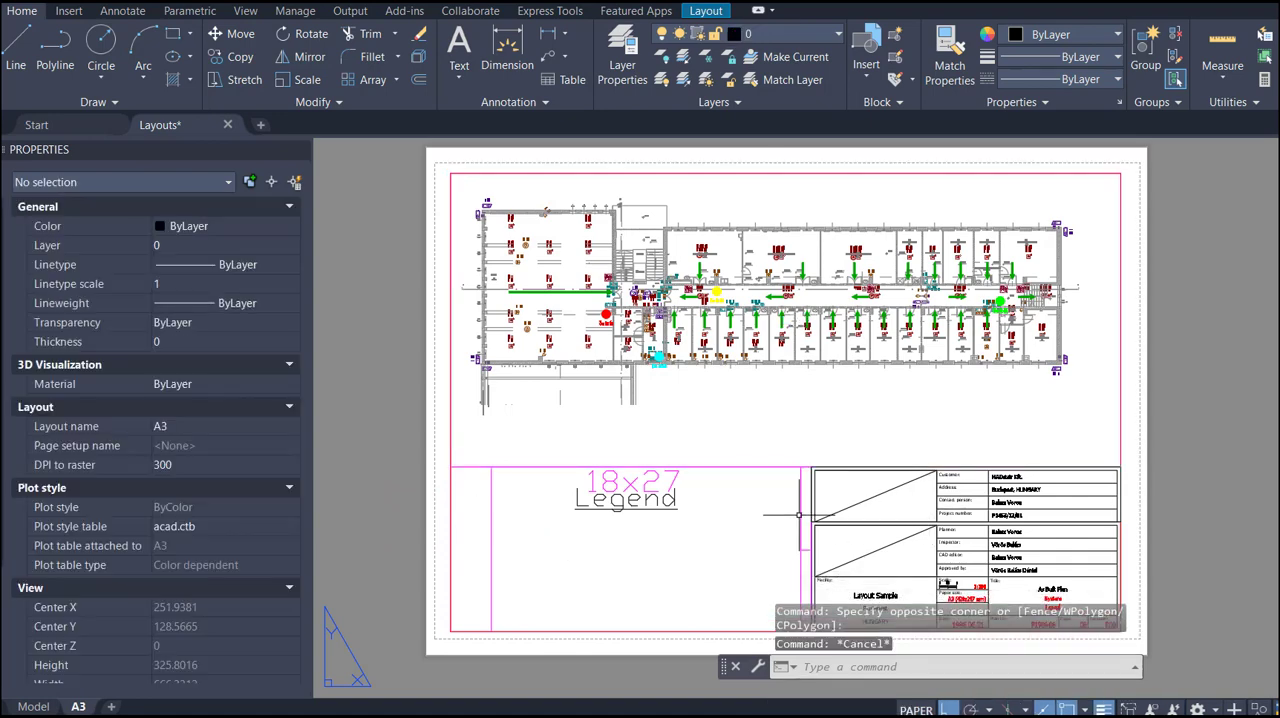
# - Select the legend viewport below the floor plan and inspect the layer it is on
pyautogui.click(799, 511)
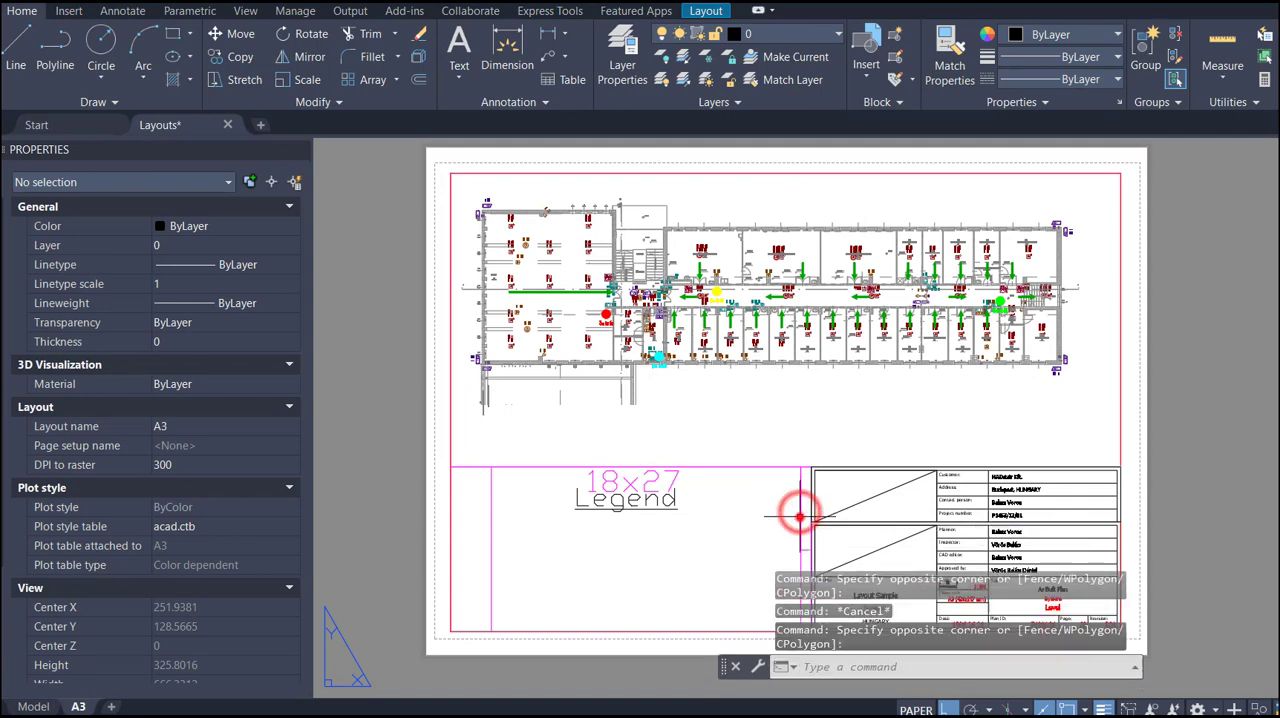
pyautogui.click(808, 541)
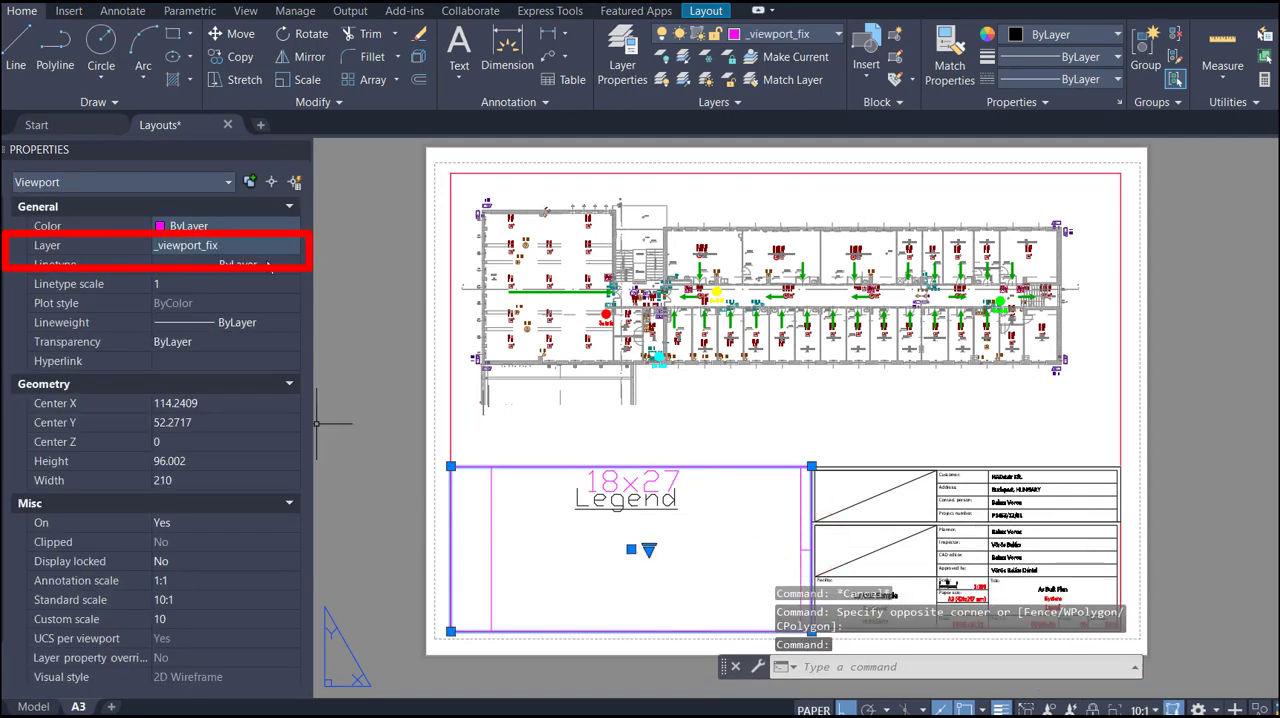
pyautogui.press('Escape')
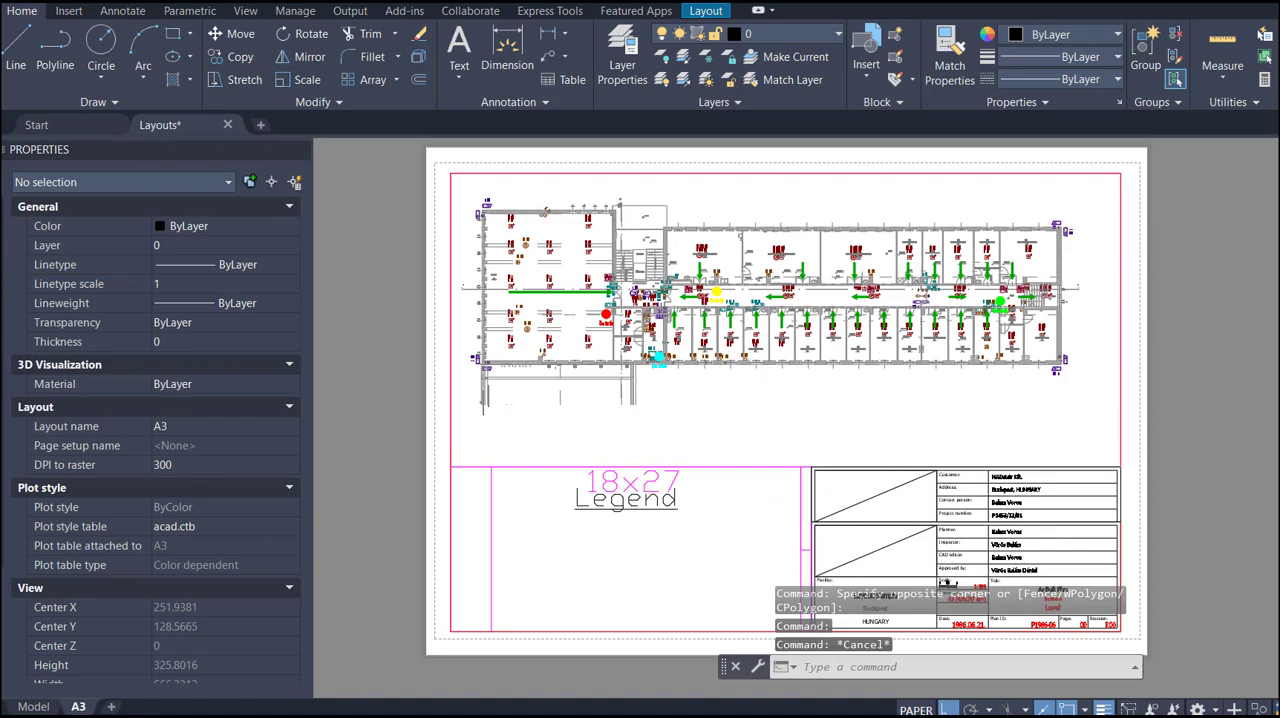
# - Examine the scale, title, plan ID and page texts in the A3 title block
pyautogui.scroll(6, 1000, 585)
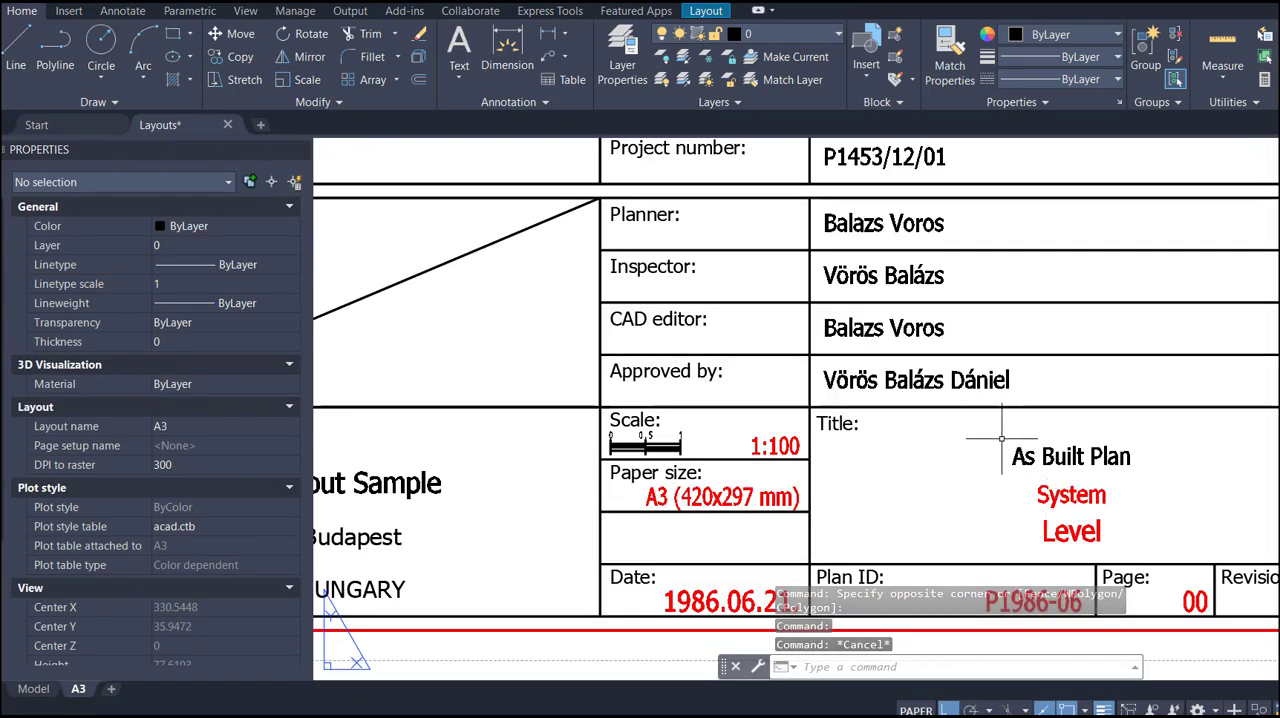
pyautogui.scroll(-6, 1001, 437)
pyautogui.scroll(4, 1032, 430)
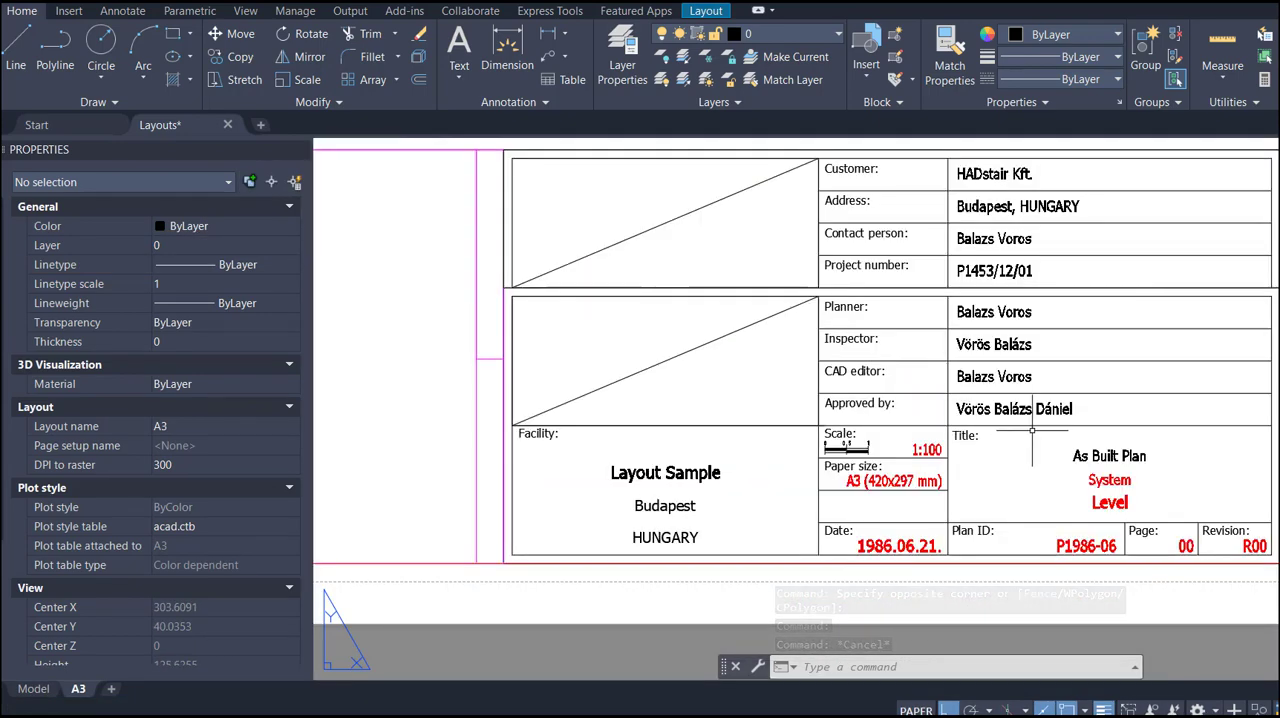
pyautogui.moveTo(1032, 430); pyautogui.dragTo(986, 446, button='middle')
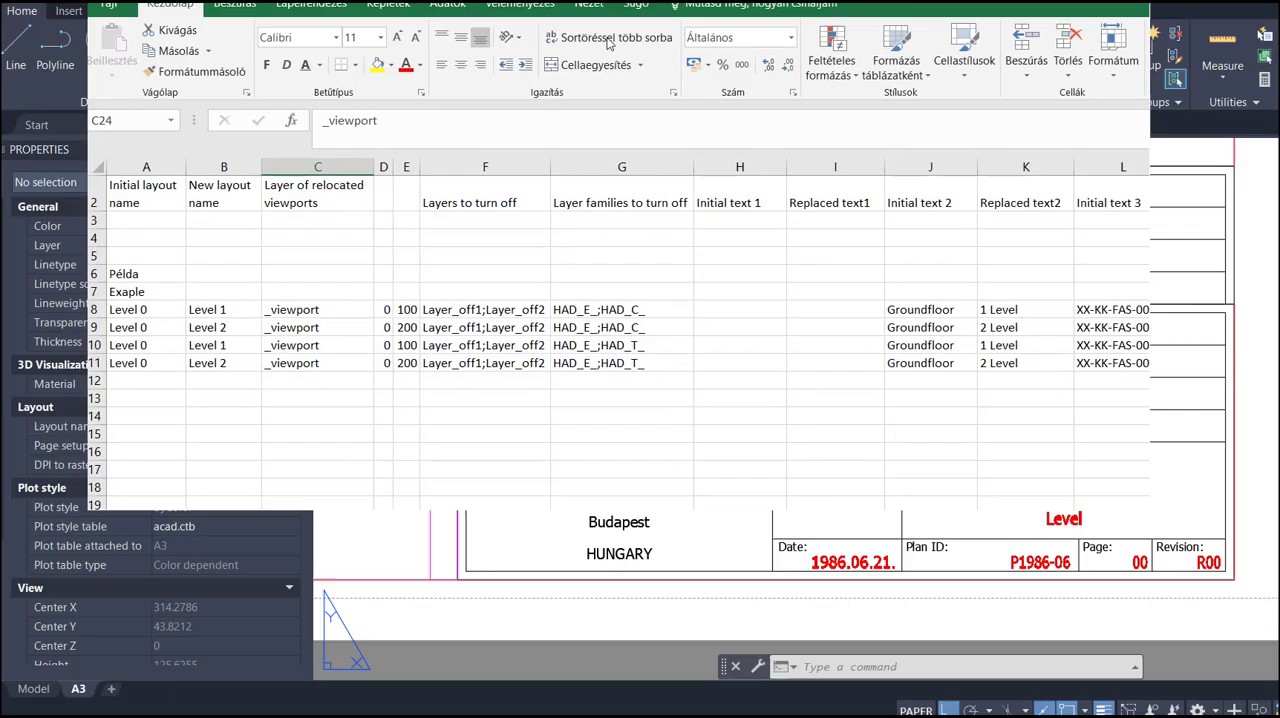
# - Switch to HAD_files.xlsm in Excel and review the initial layout, new layout and relocated viewport layer headings on the Pspace sheet
pyautogui.moveTo(610, 43)
pyautogui.mouseDown()
pyautogui.moveTo(603, 95)
pyautogui.moveTo(601, 66)
pyautogui.mouseUp()
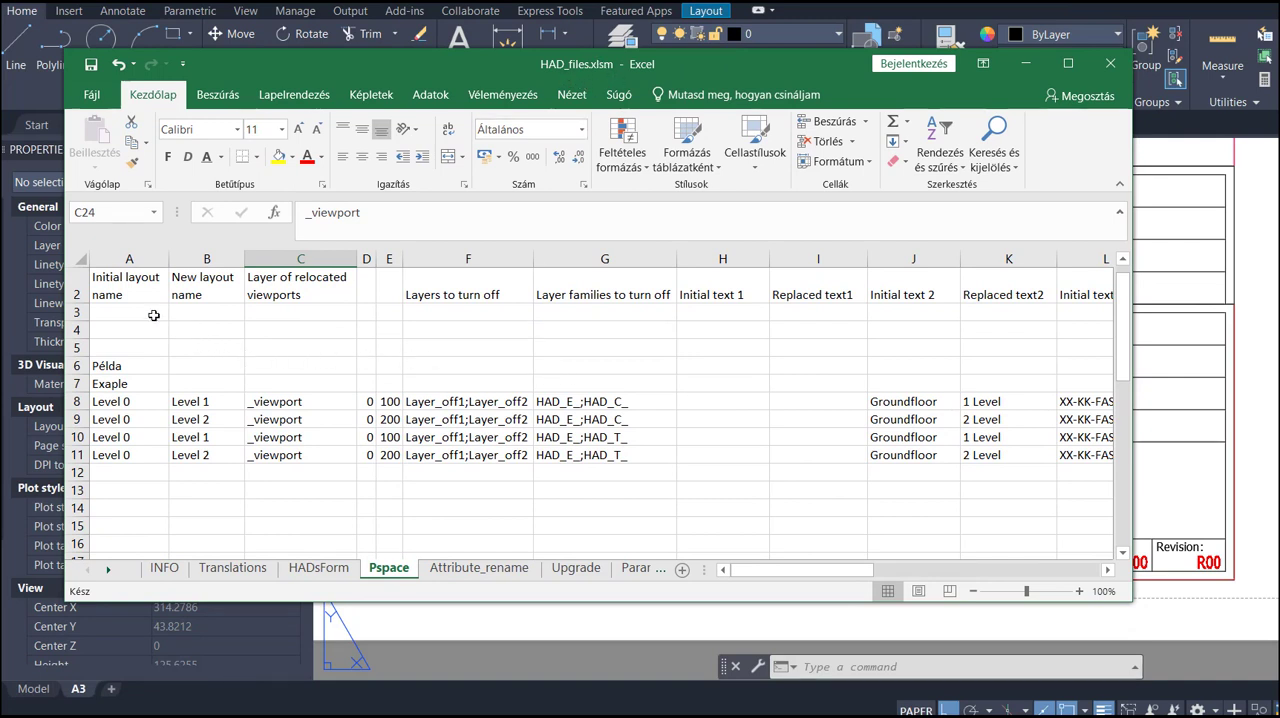
pyautogui.click(111, 291)
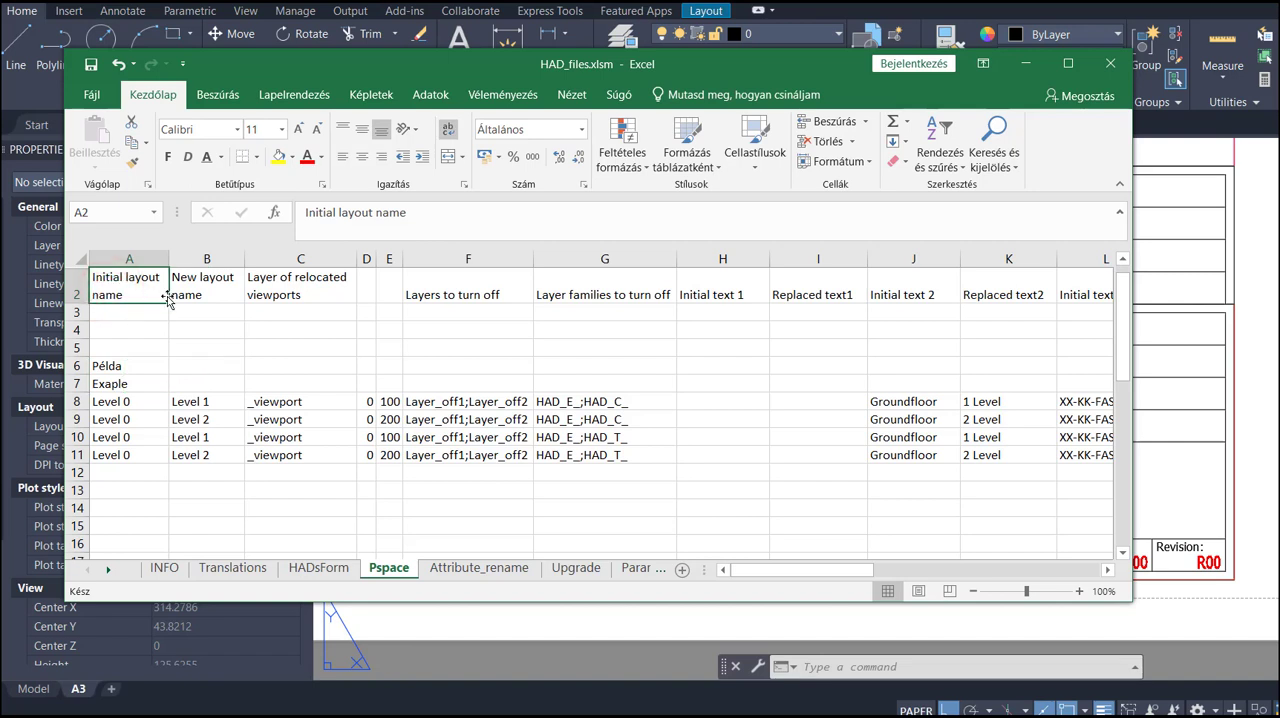
pyautogui.click(181, 291)
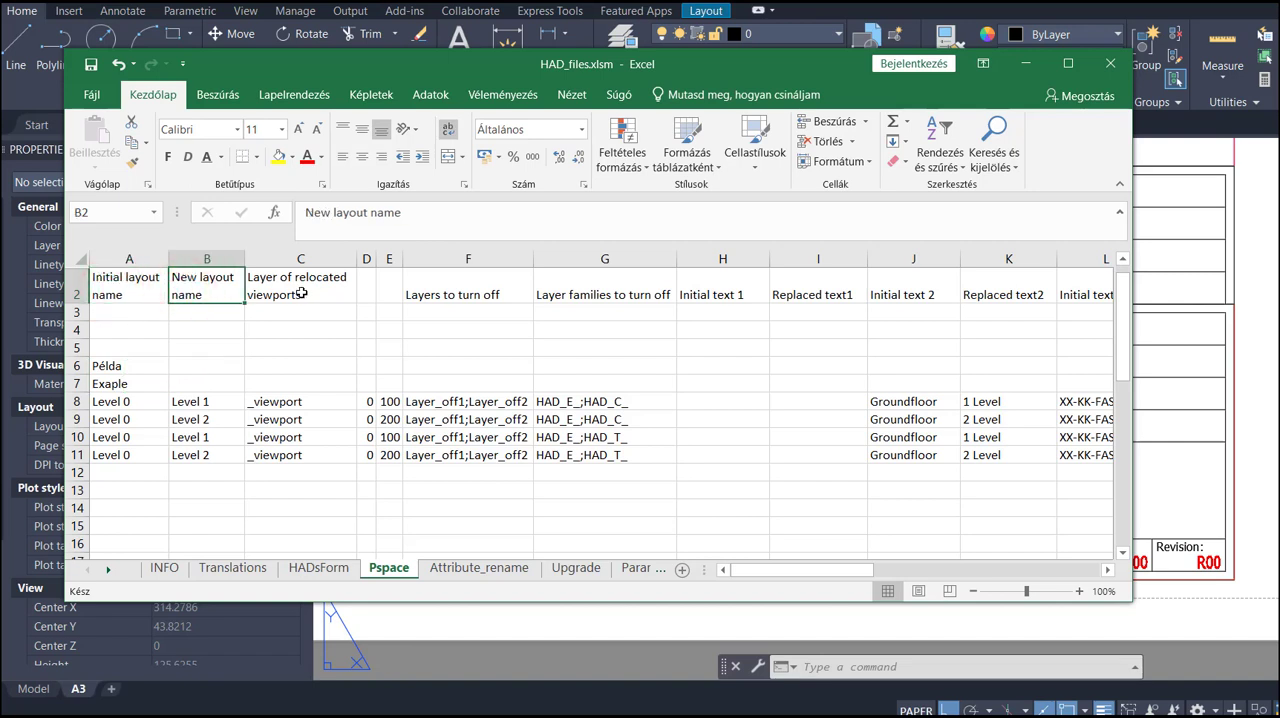
pyautogui.click(303, 291)
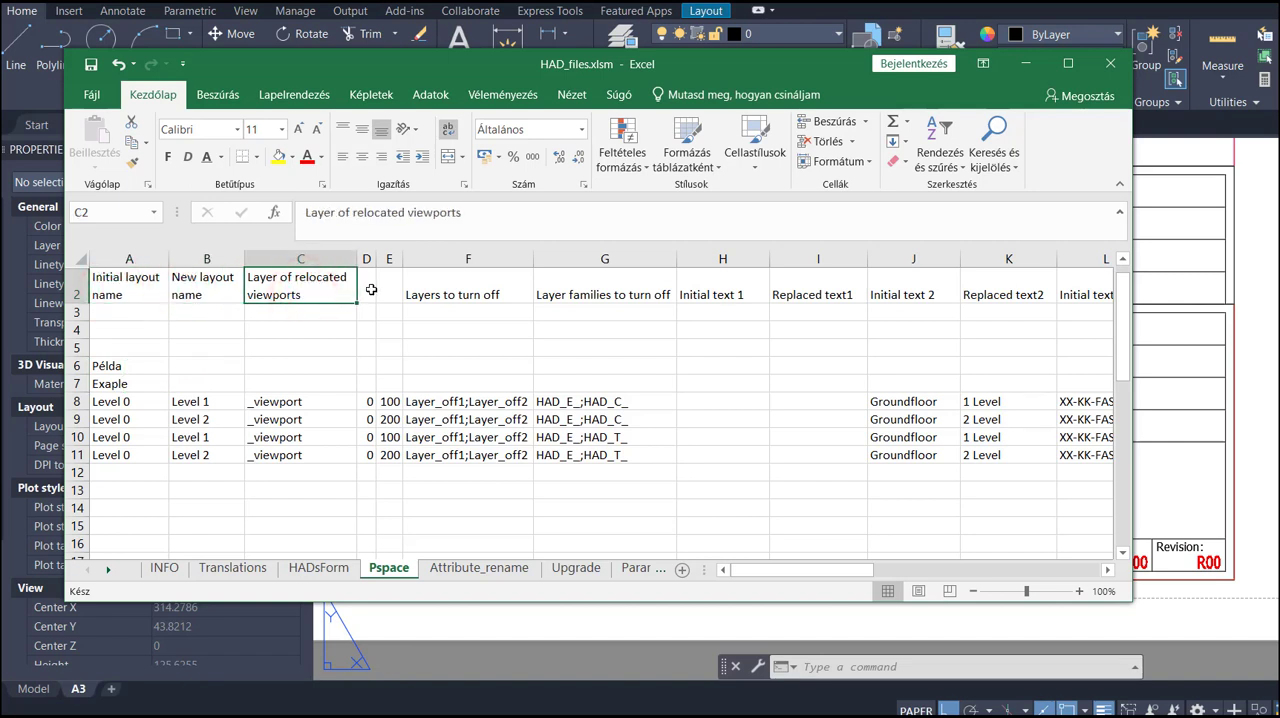
# - Enter the column headings Dx in cell D2 and dy in cell E2 of the Pspace sheet
pyautogui.click(363, 289)
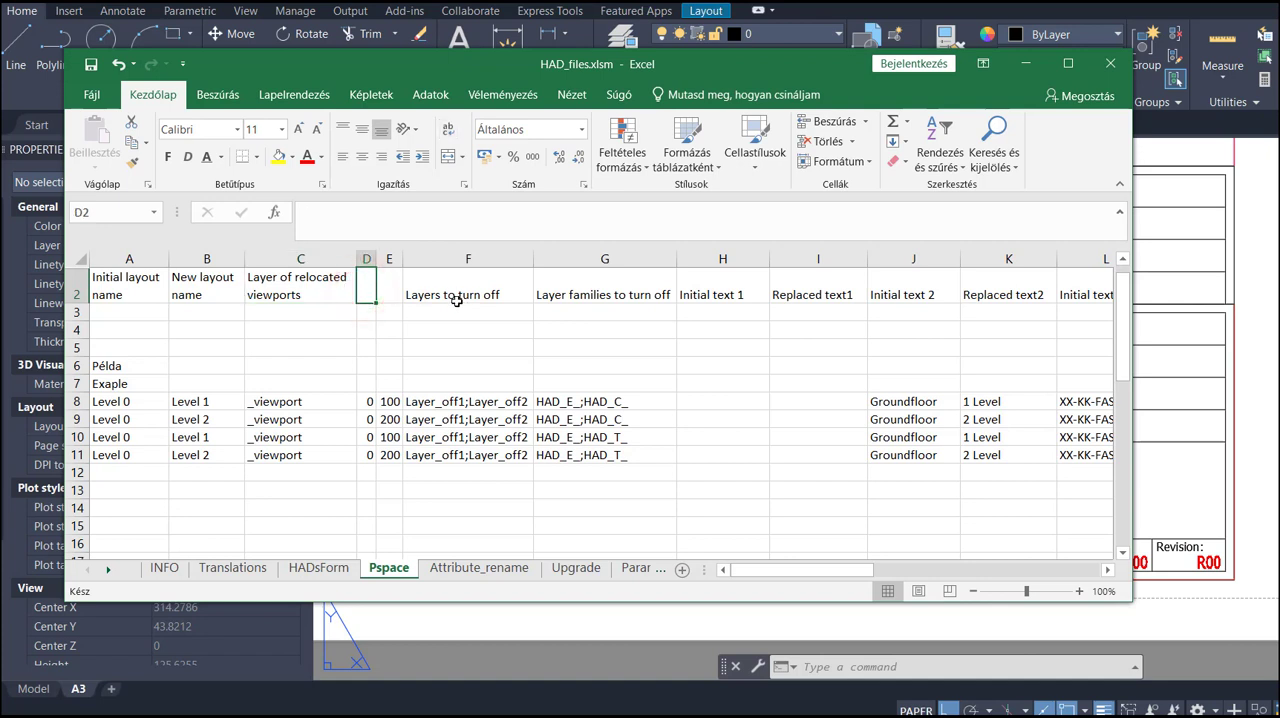
pyautogui.write('Dx')
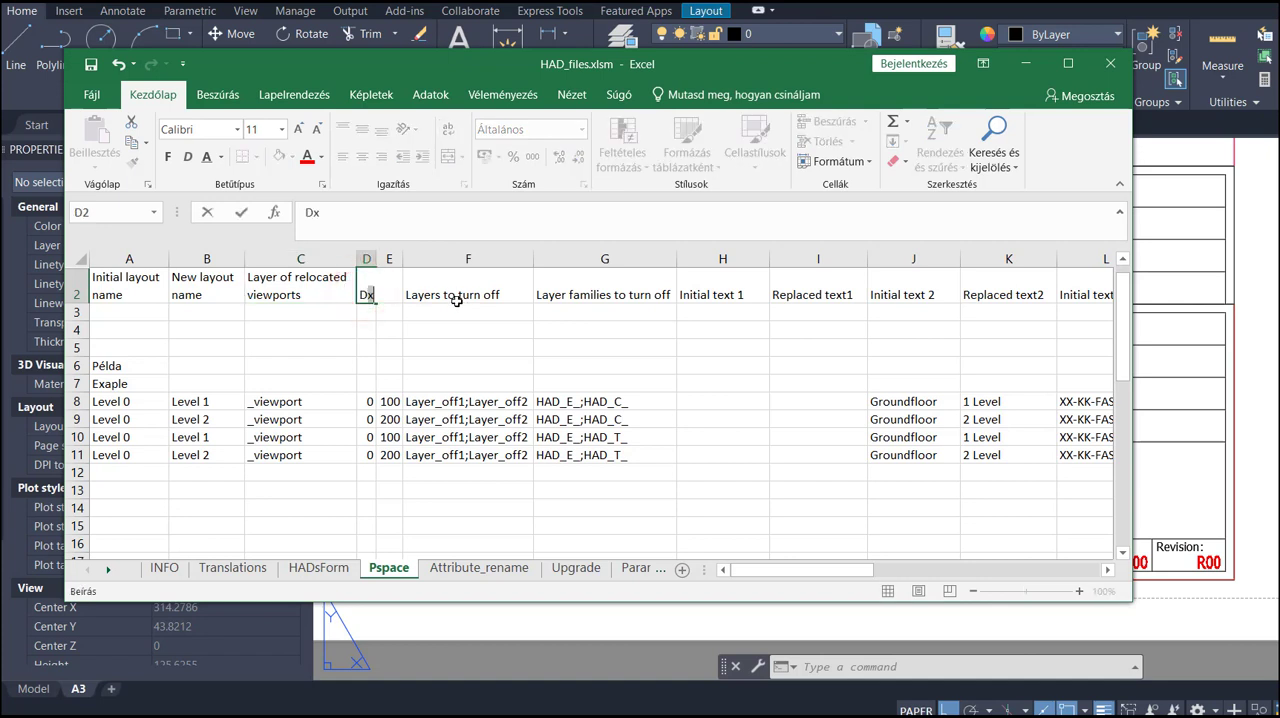
pyautogui.click(401, 292)
pyautogui.click(384, 290)
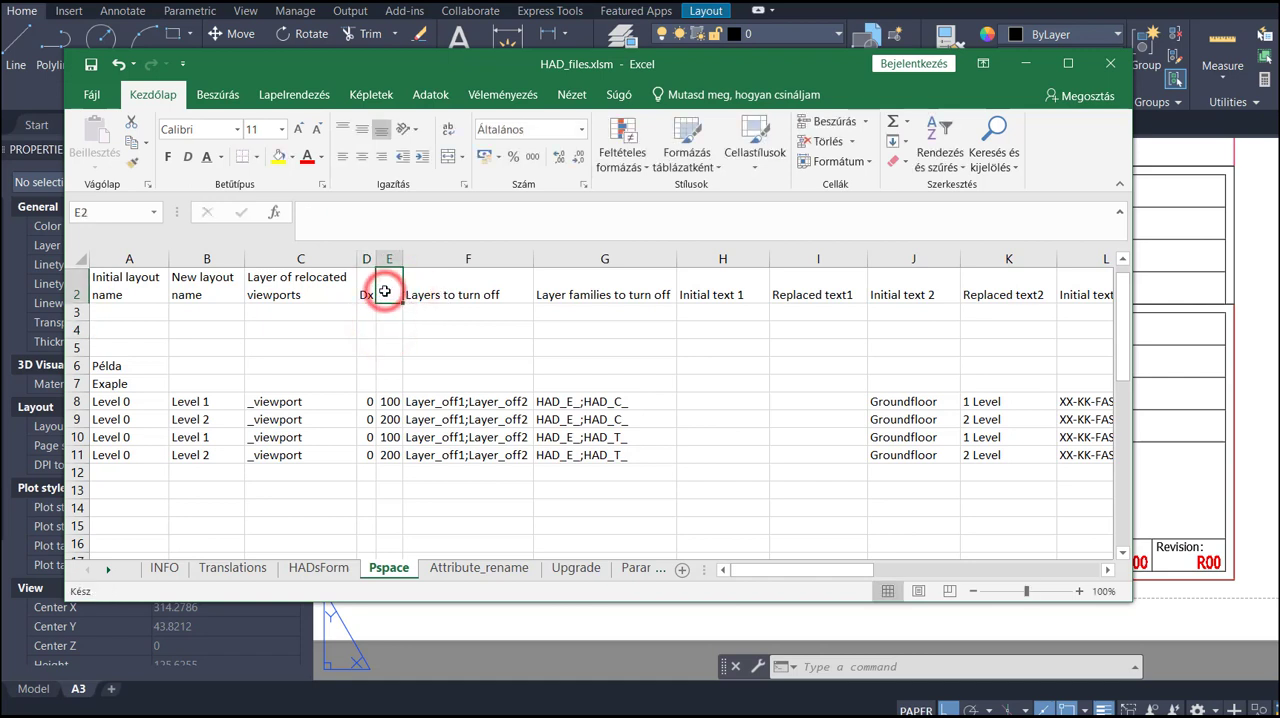
pyautogui.write('dy')
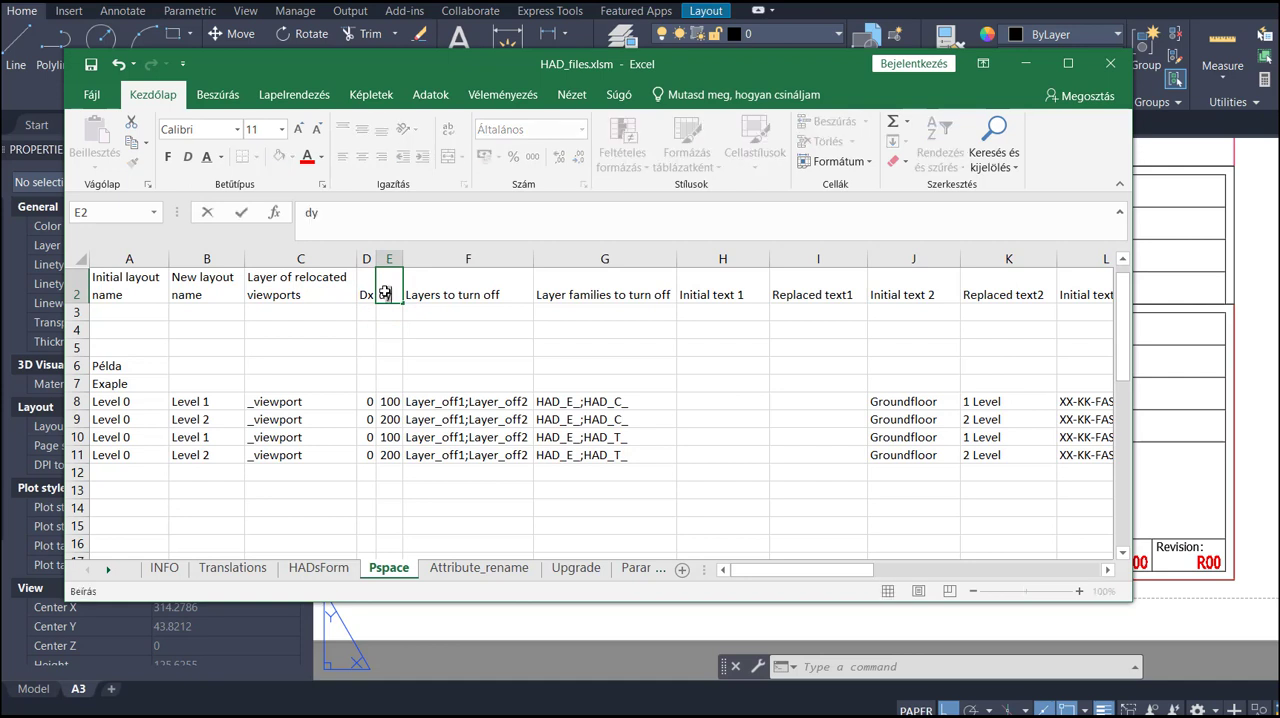
pyautogui.click(404, 343)
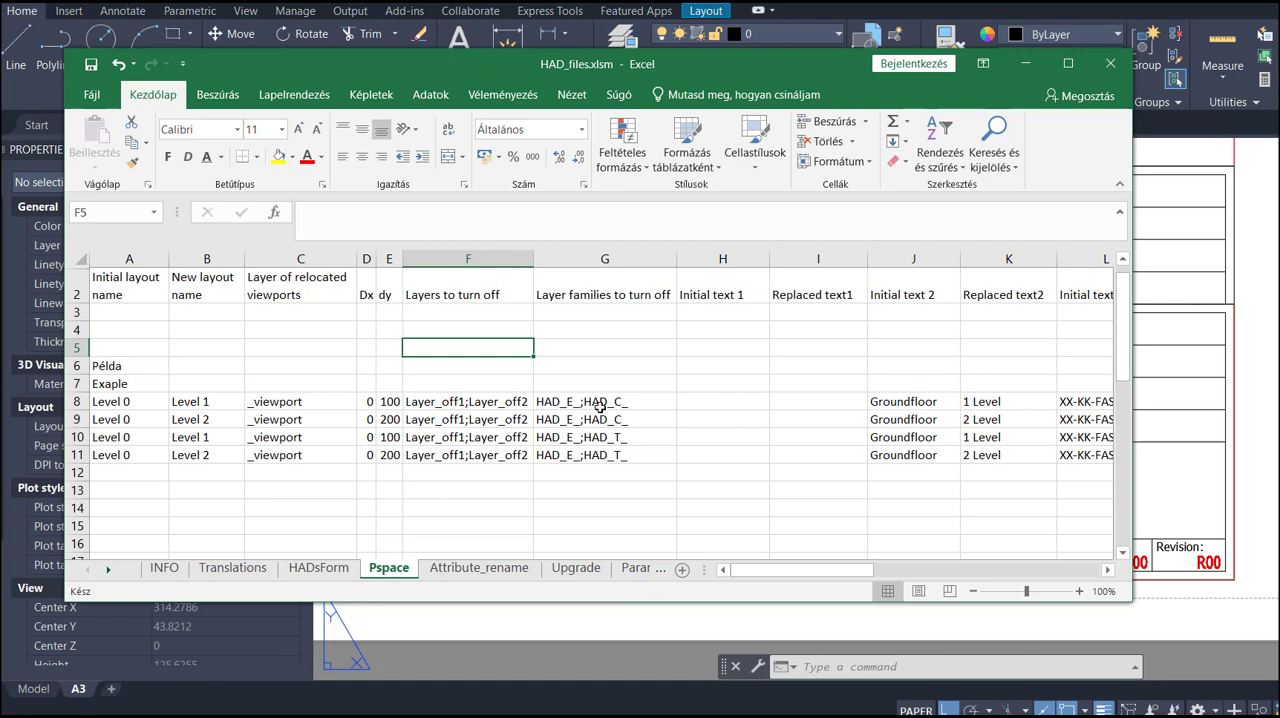
# - Review the example rows and the layer and text replacement columns, including the table that starts at row 21
pyautogui.hscroll(2, 655, 407)
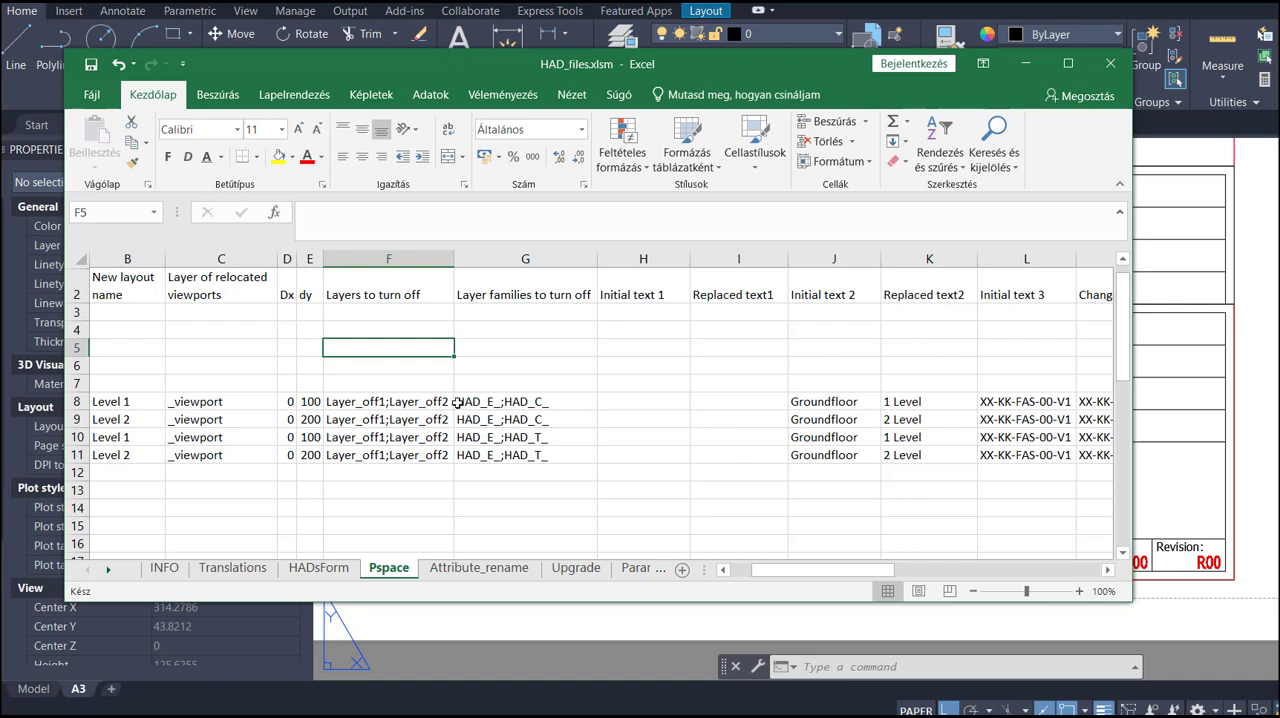
pyautogui.hscroll(3, 600, 409)
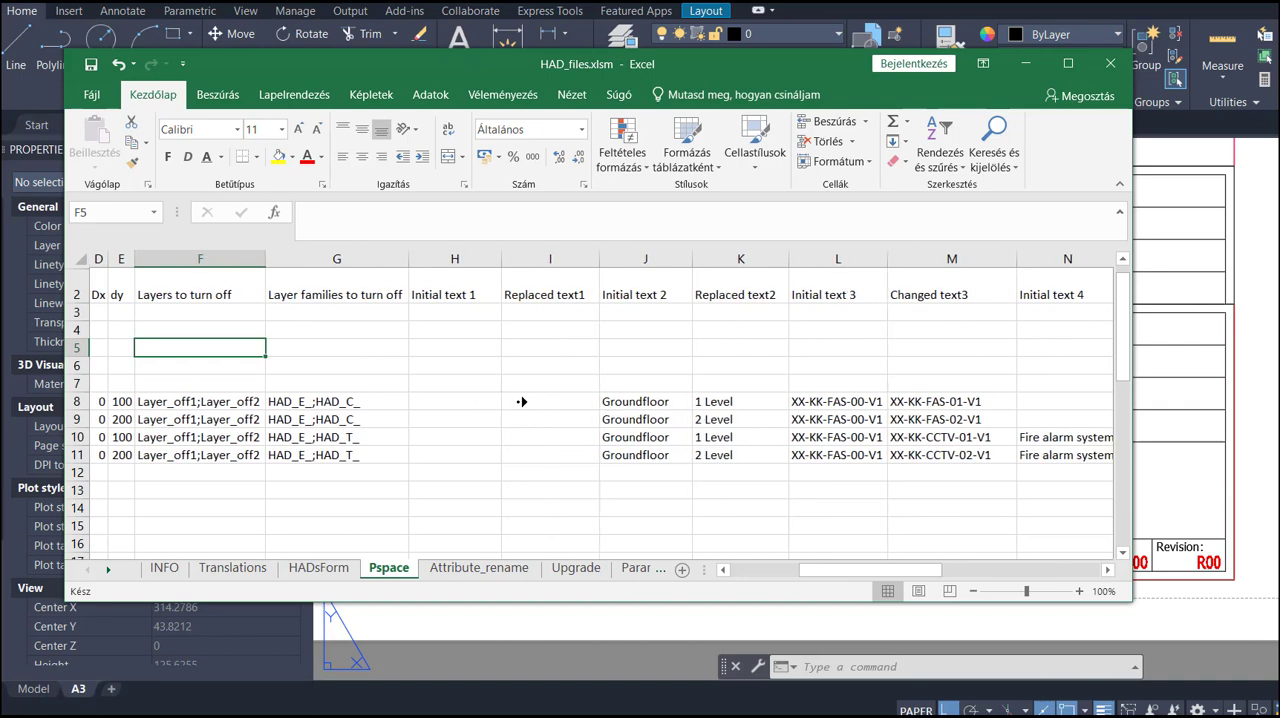
pyautogui.hscroll(3, 520, 403)
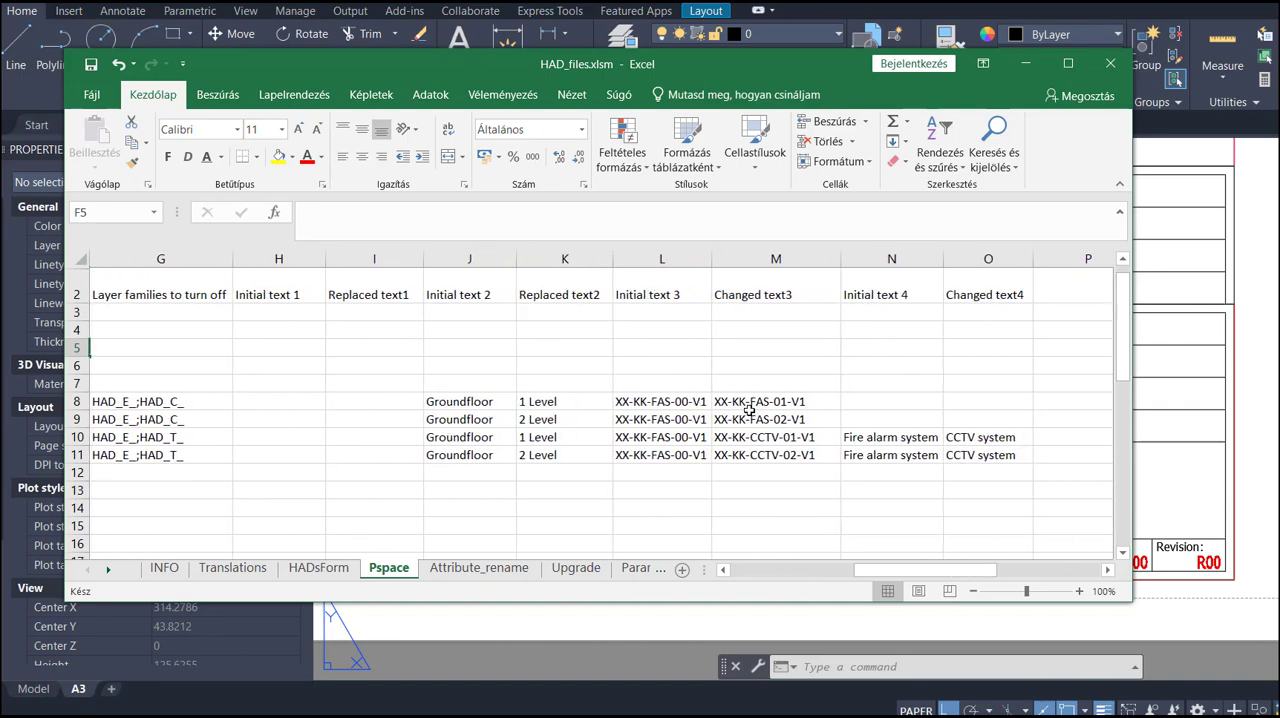
pyautogui.hscroll(-6, 749, 410)
pyautogui.scroll(-3, 162, 436)
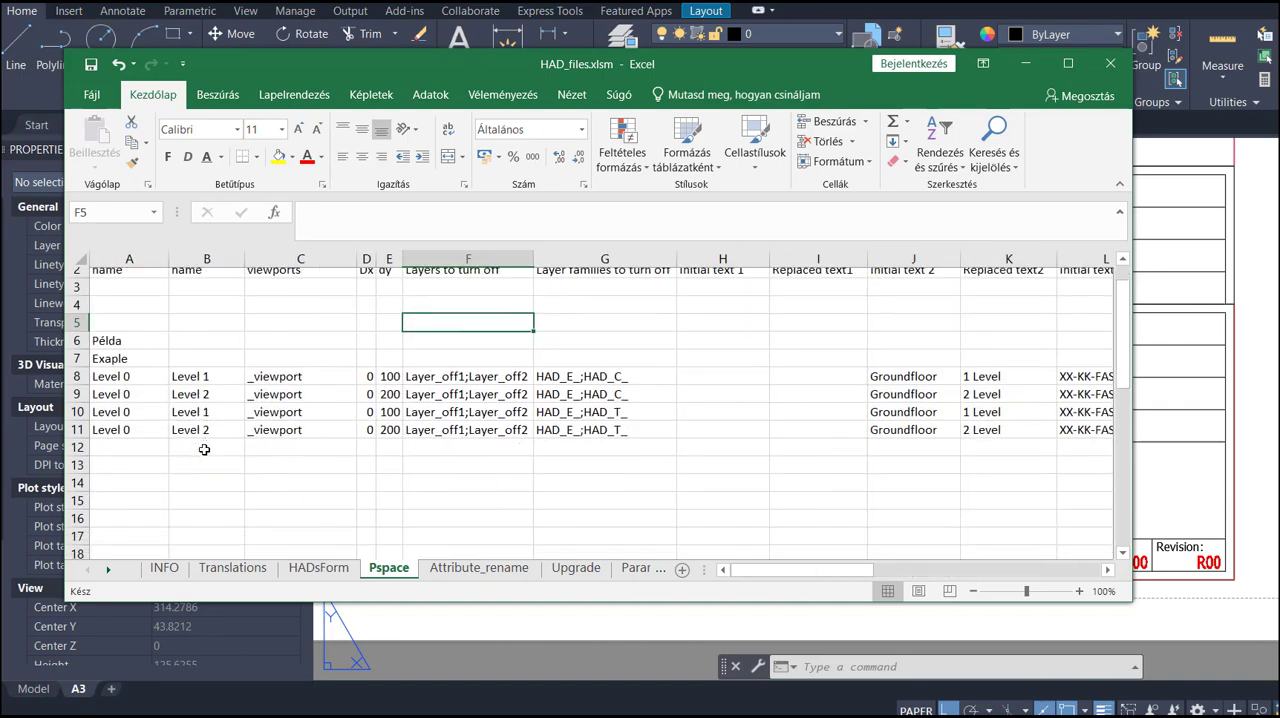
pyautogui.scroll(-1, 160, 449)
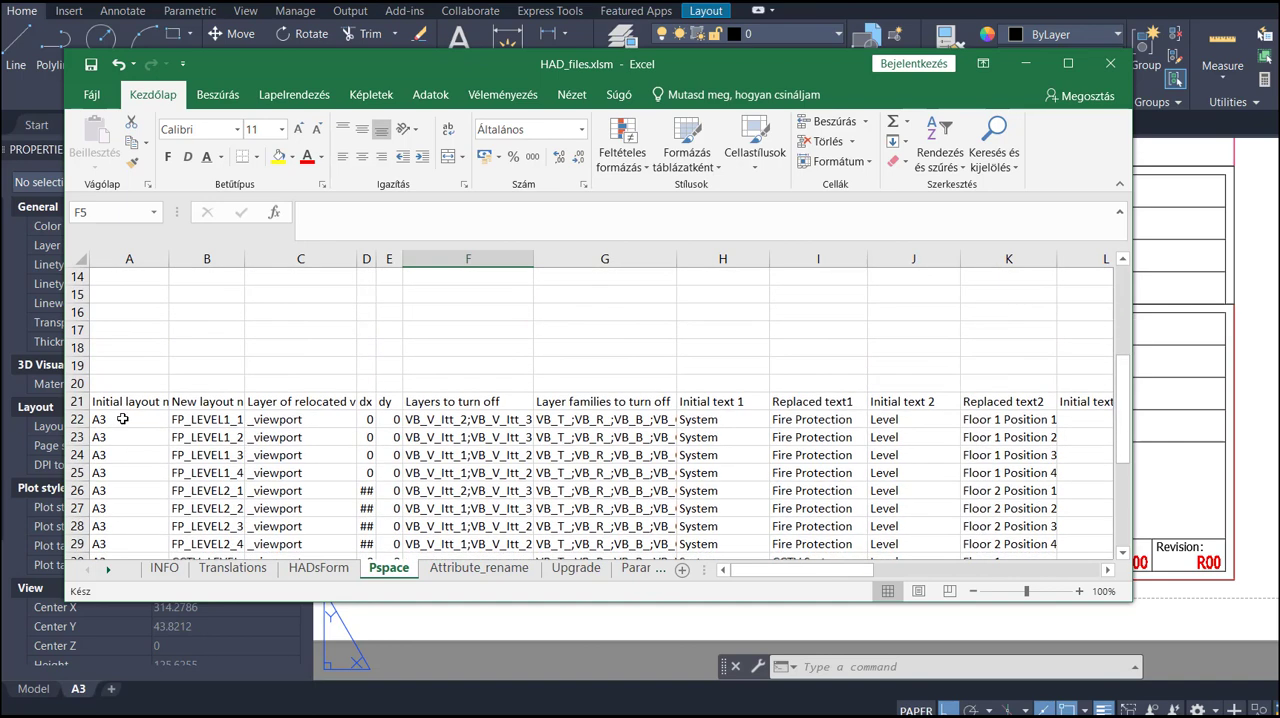
# - Bring up Layout.txt, then copy the whole layout table starting at cell A21 of the Pspace sheet
pyautogui.click(119, 407)
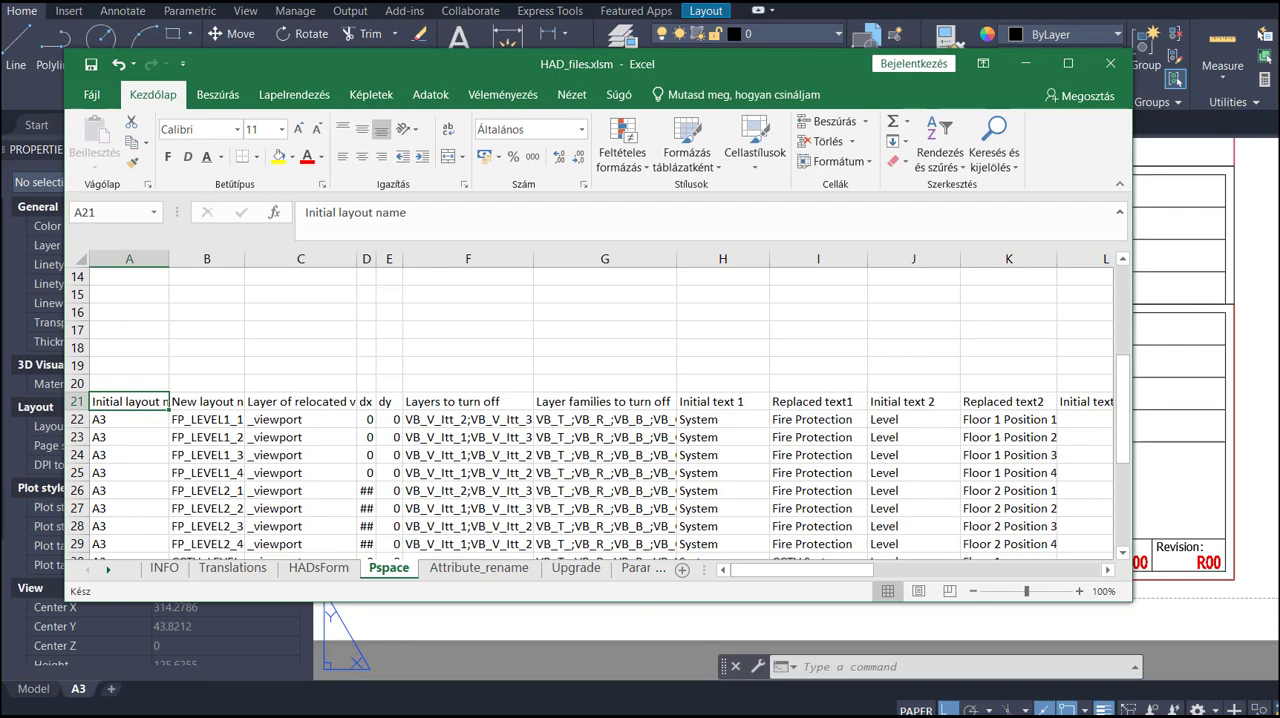
pyautogui.click(706, 717)
pyautogui.click(836, 717)
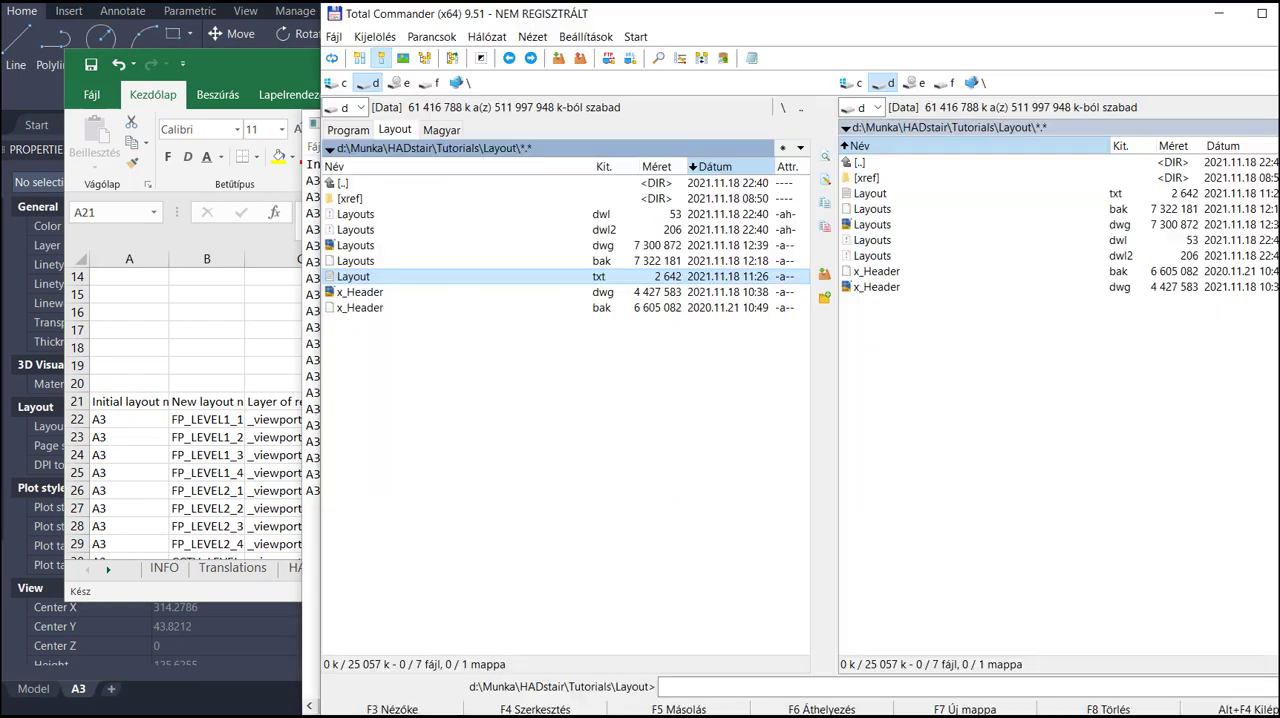
pyautogui.click(292, 418)
pyautogui.hotkey('ctrl', 'a')
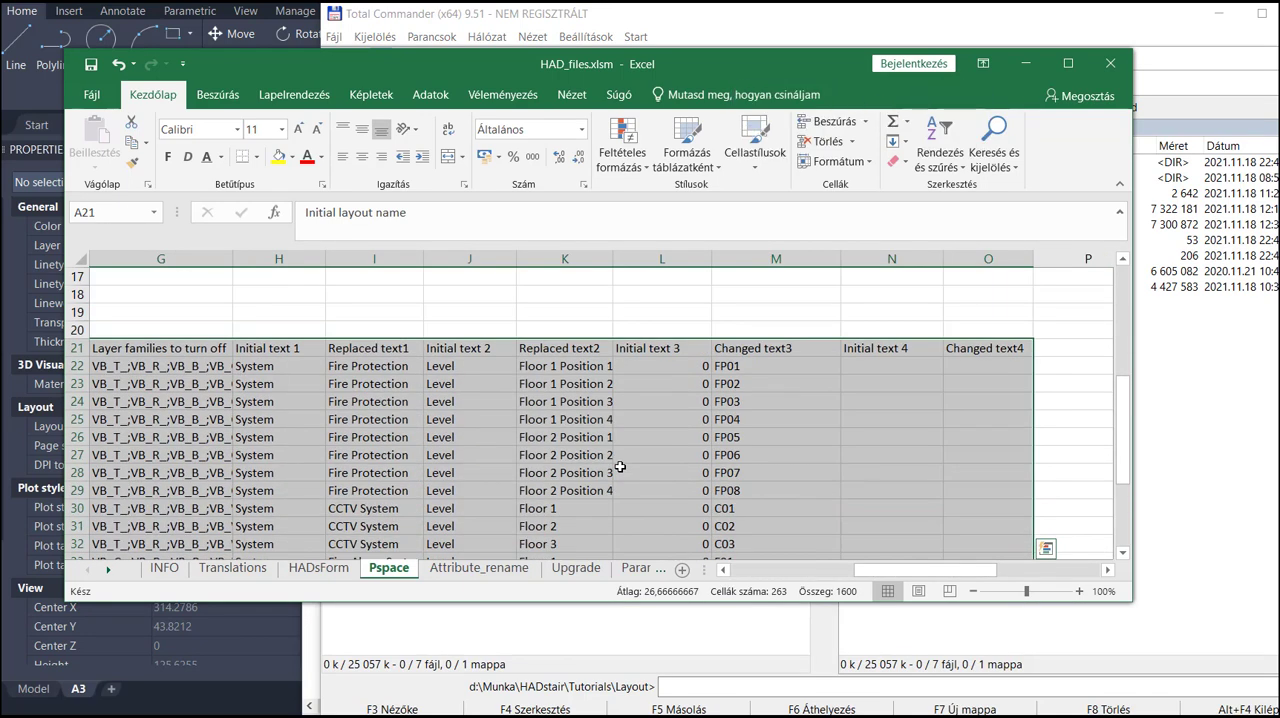
pyautogui.hotkey('ctrl', 'c')
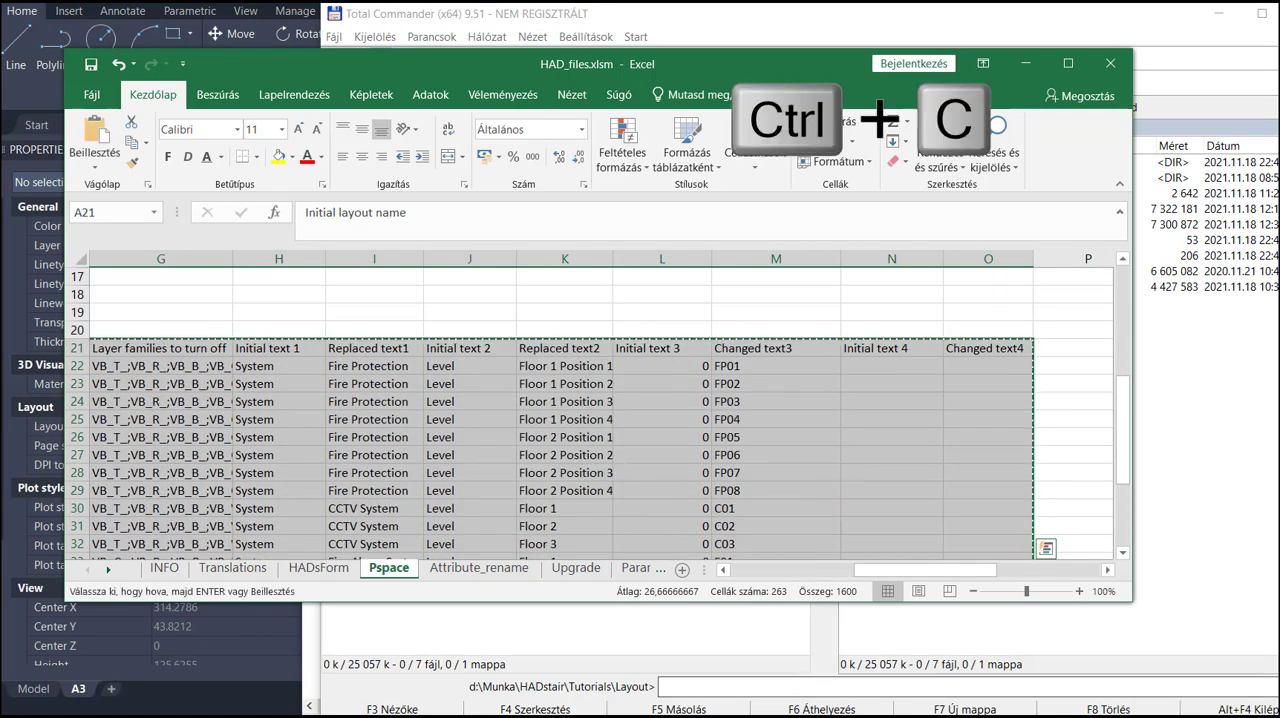
# - Switch to Layout.txt in Notepad and replace its entire contents with the copied layout table
pyautogui.hotkey('alt', 'Tab')
pyautogui.click(533, 406)
pyautogui.hotkey('ctrl', 'a')
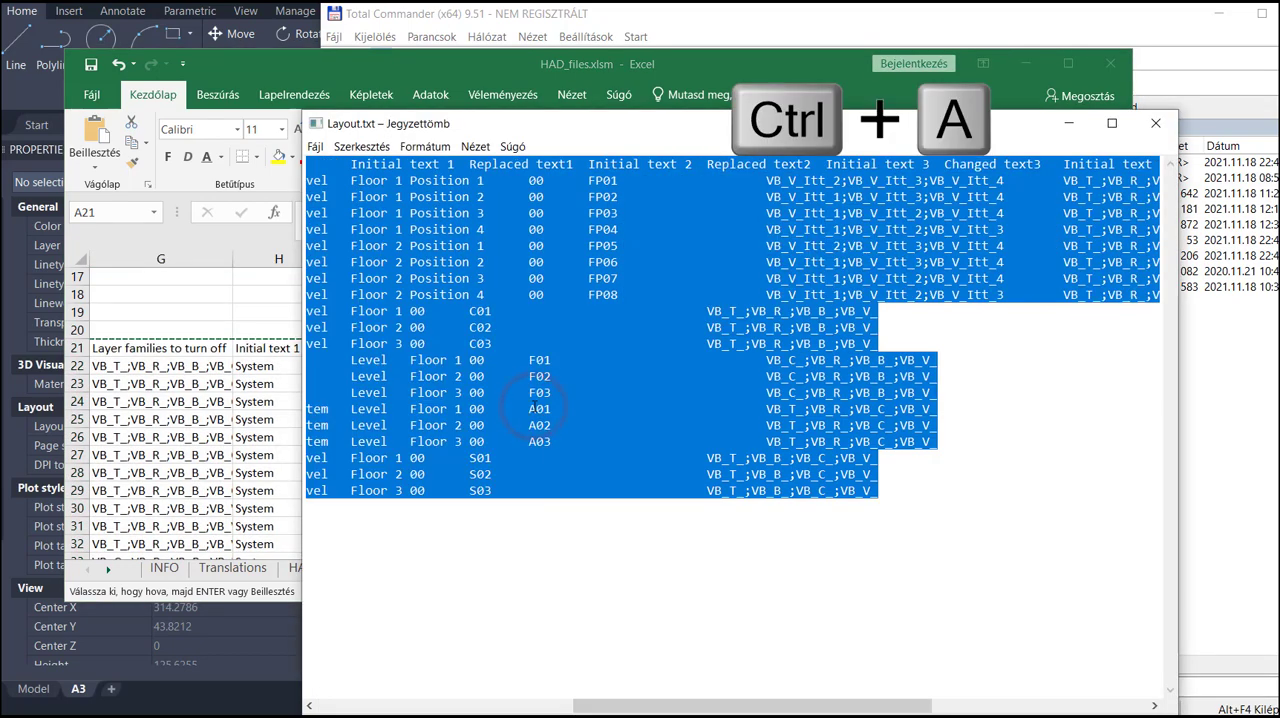
pyautogui.hotkey('ctrl', 'v')
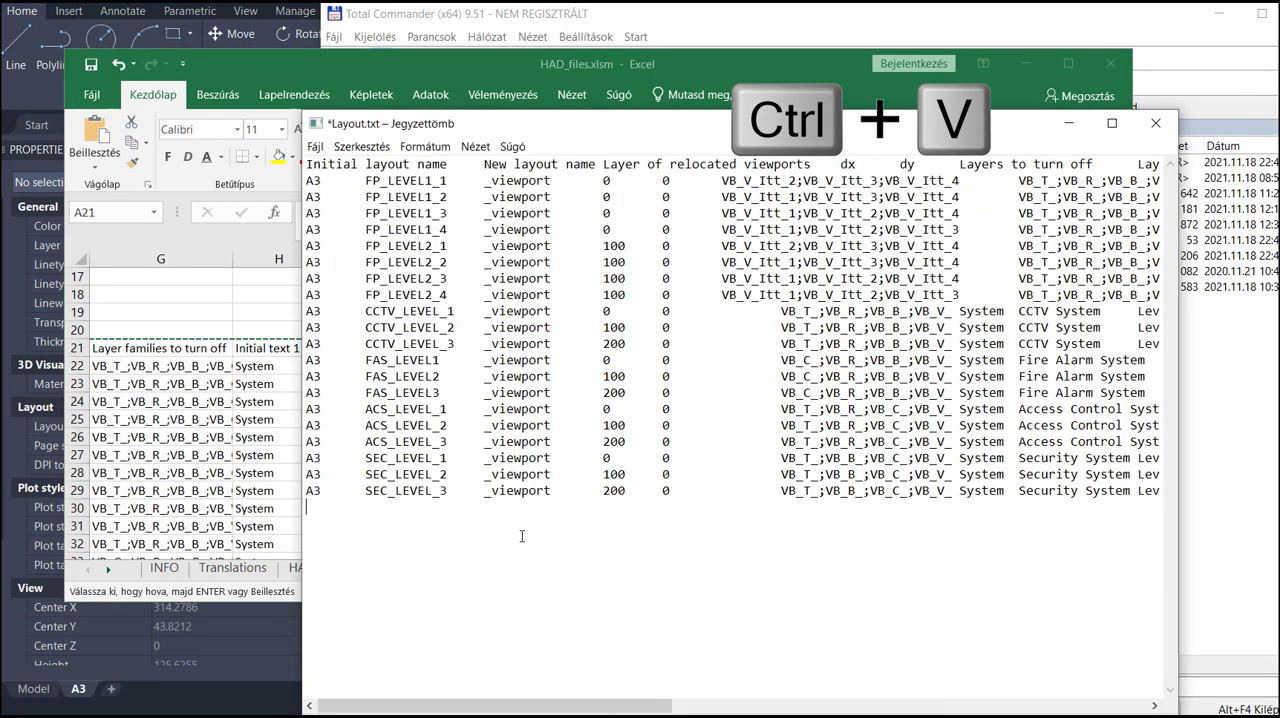
pyautogui.hotkey('ctrl', 's')
# - Save the edited table over the existing Layout.txt with ANSI encoding
pyautogui.moveTo(660, 134); pyautogui.dragTo(565, 88)
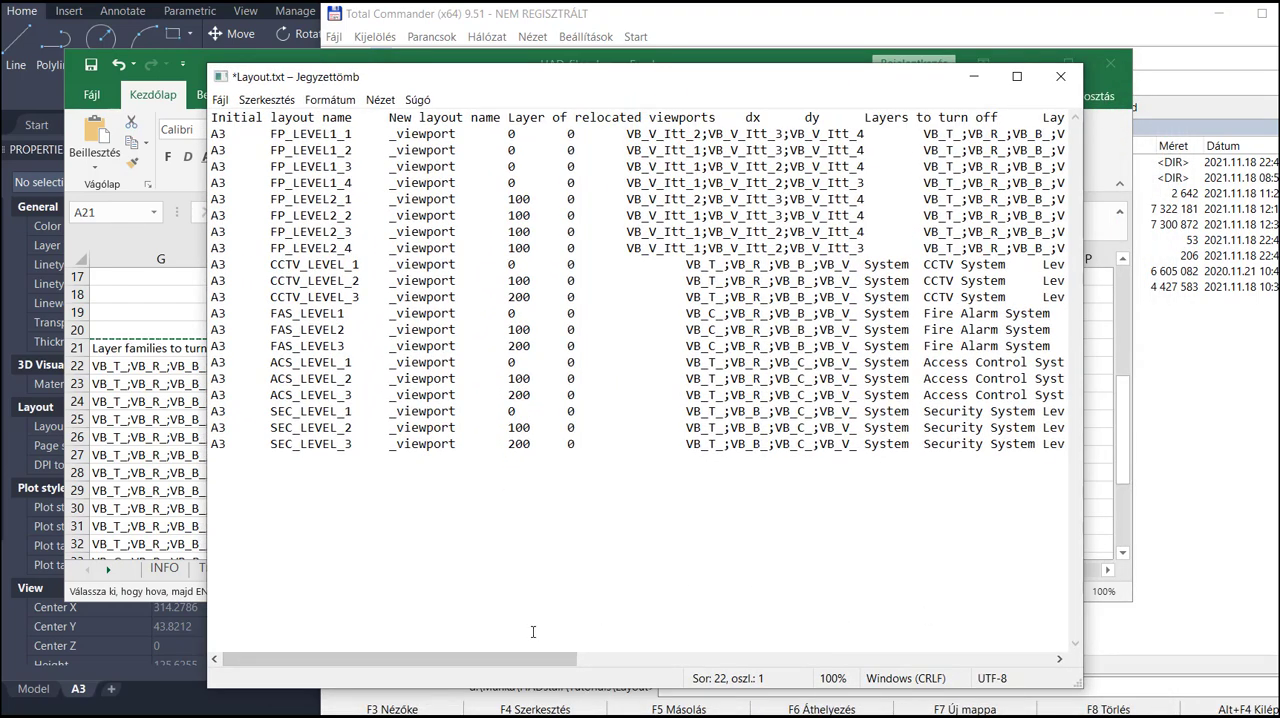
pyautogui.moveTo(530, 657); pyautogui.dragTo(466, 680)
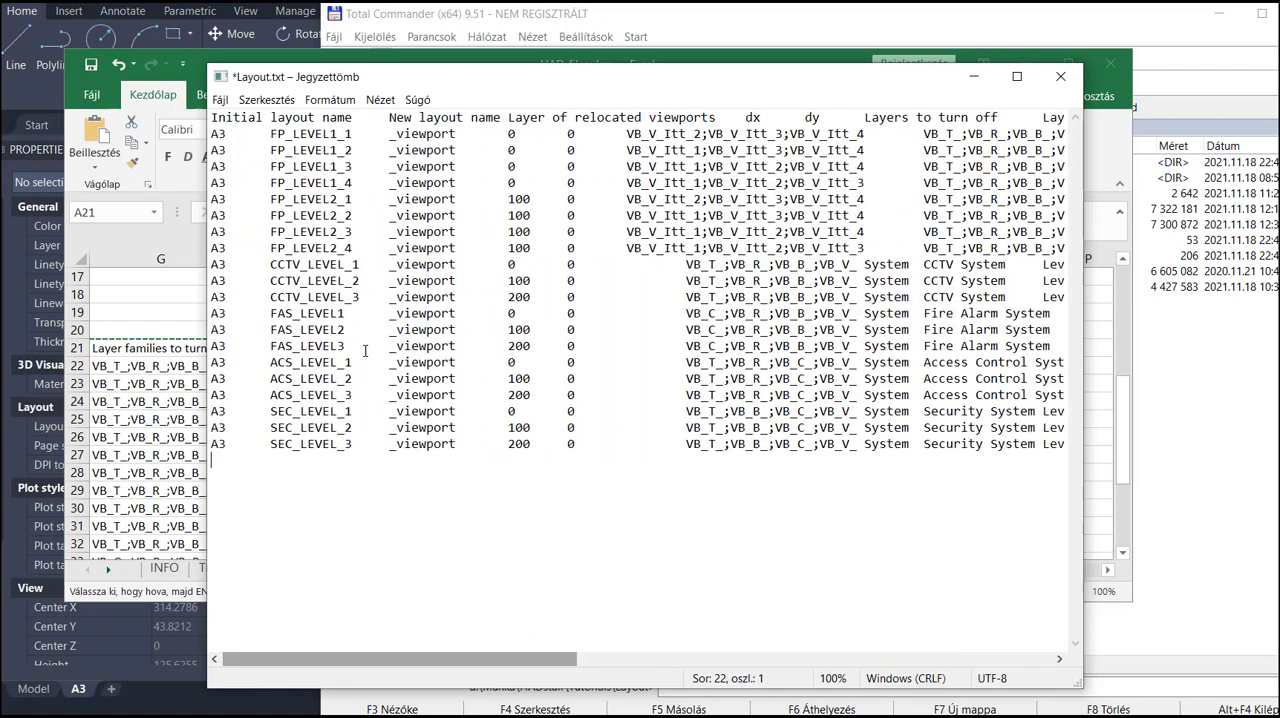
pyautogui.click(219, 100)
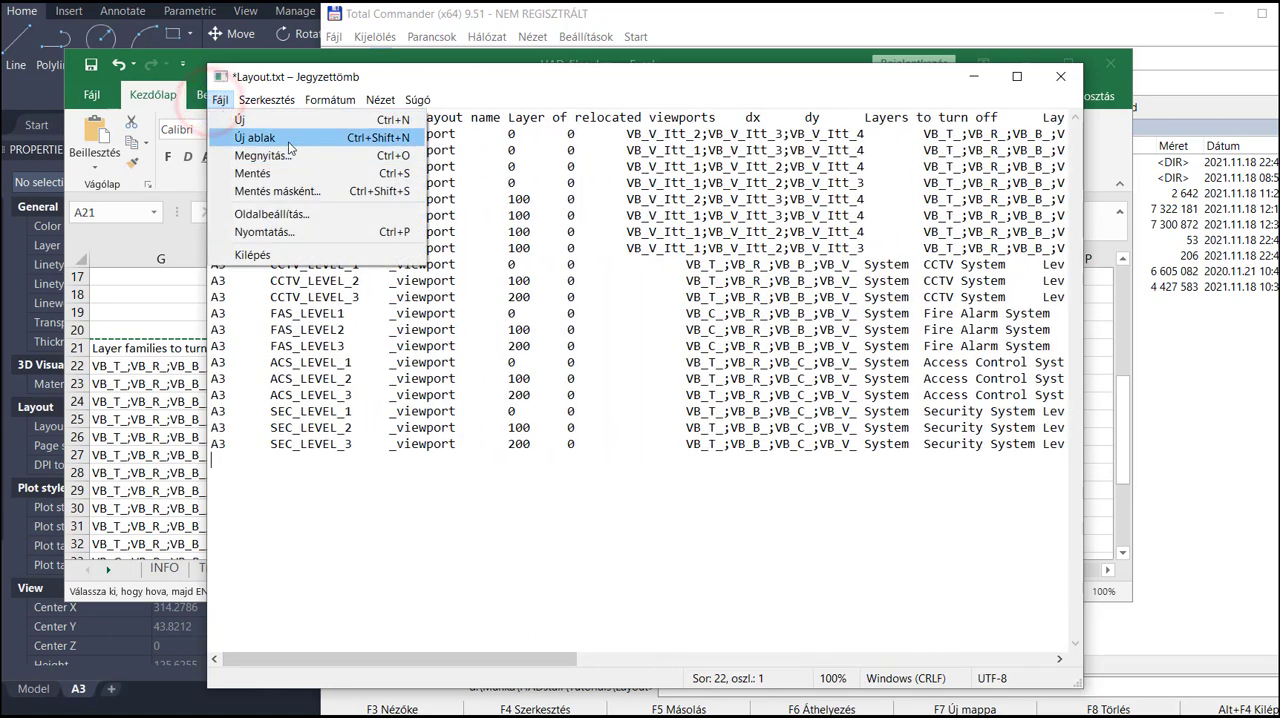
pyautogui.click(291, 187)
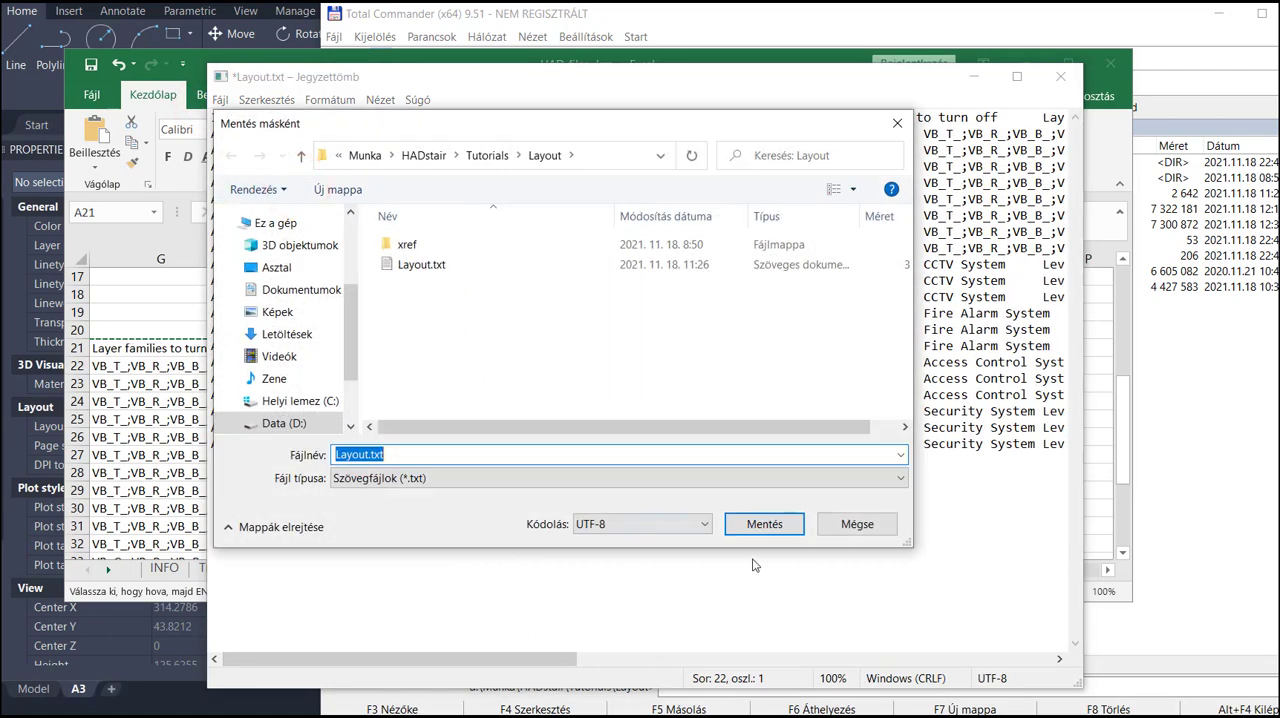
pyautogui.click(688, 525)
pyautogui.click(620, 543)
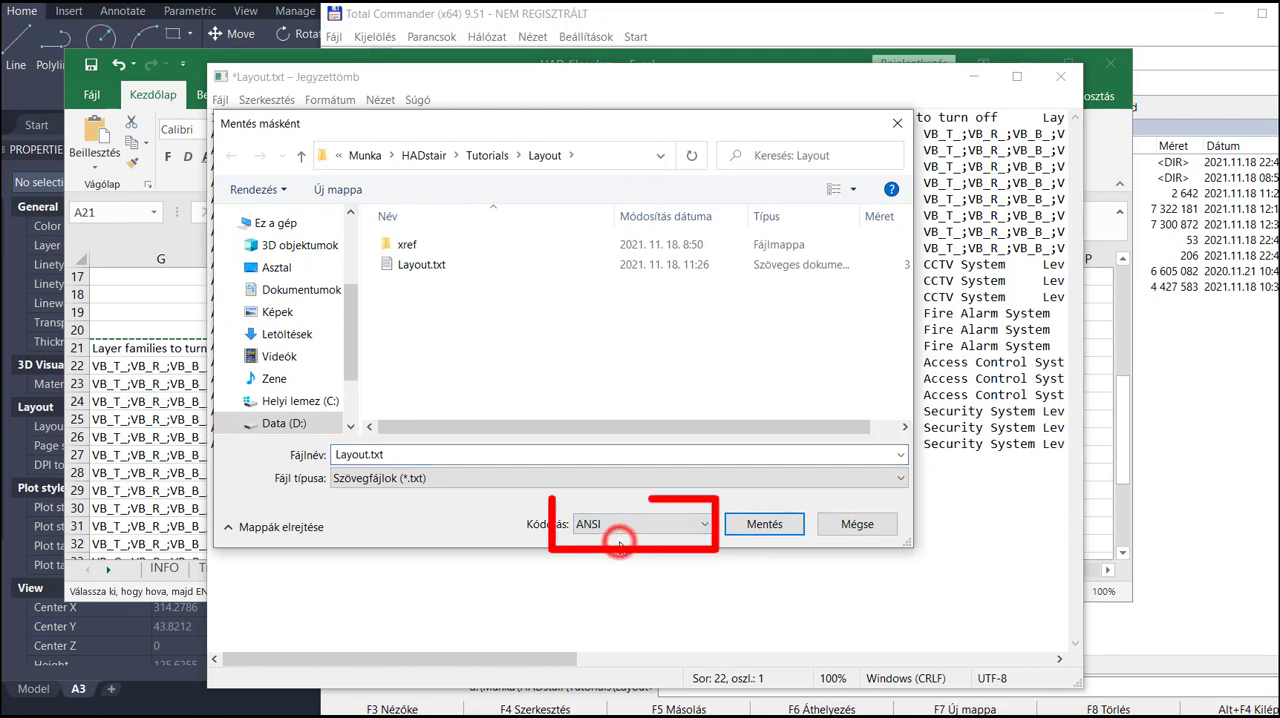
pyautogui.click(776, 541)
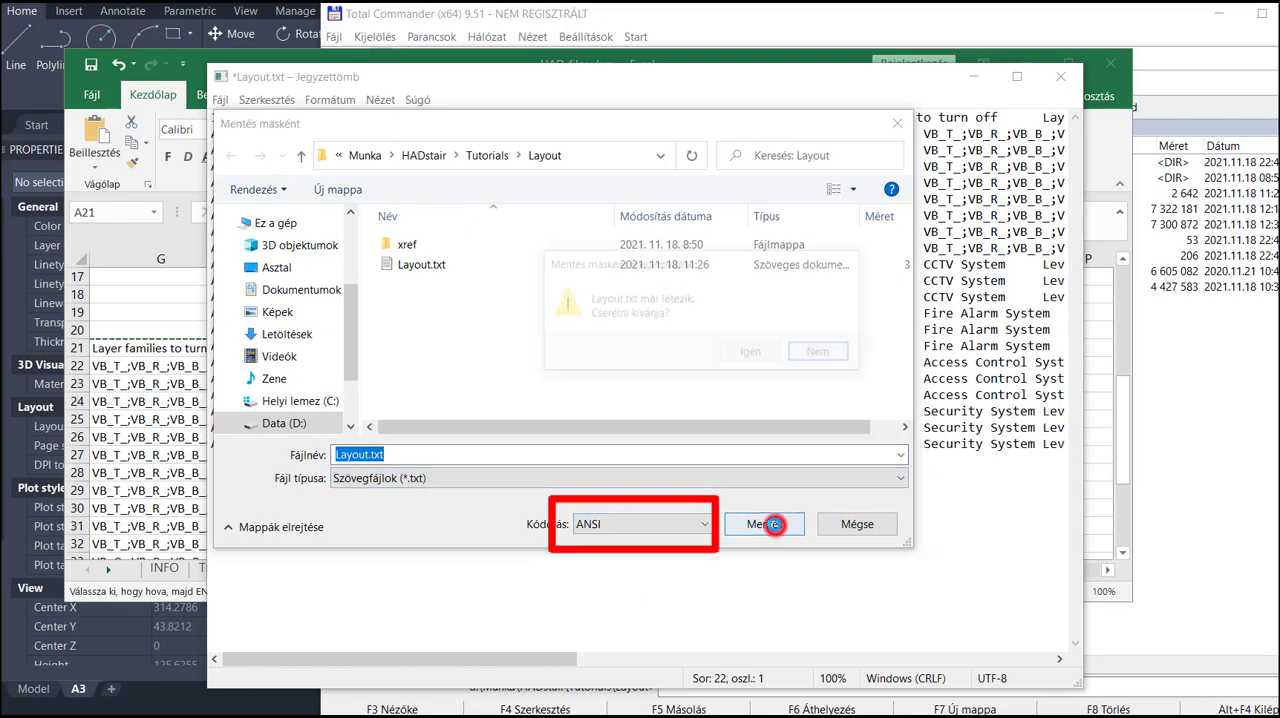
pyautogui.click(753, 355)
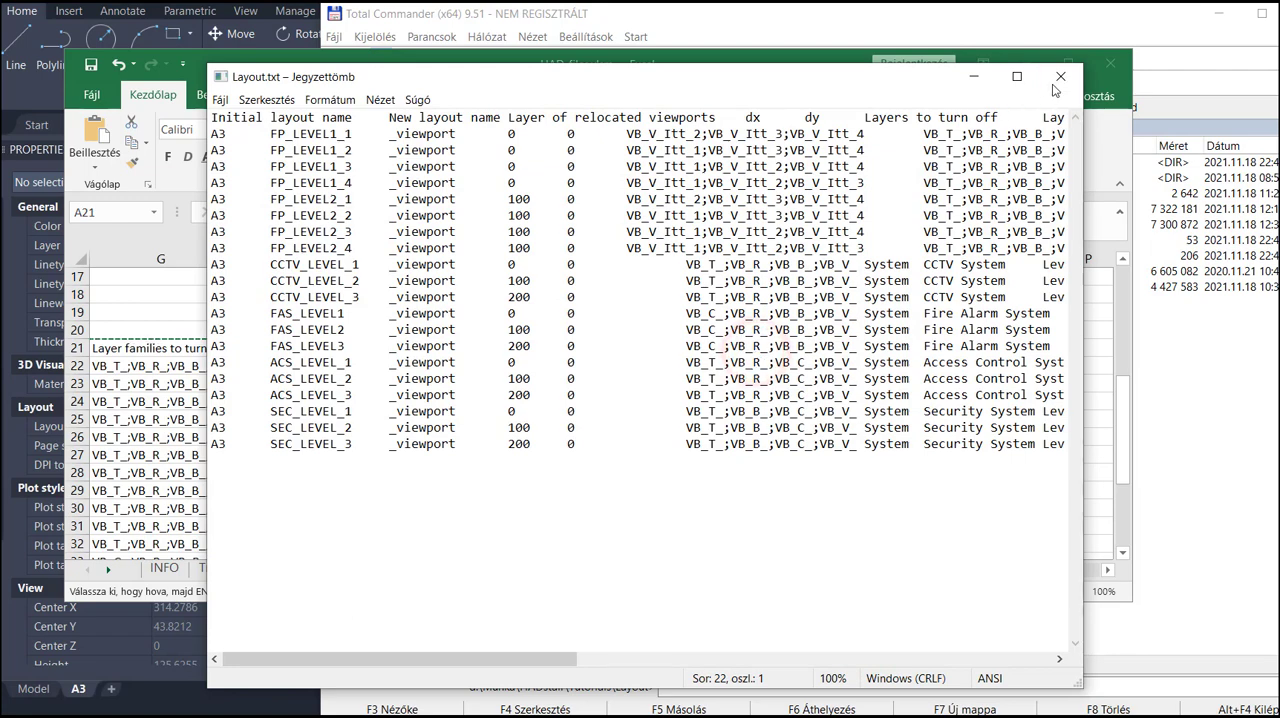
# - Close Layout.txt and the HAD_files.xlsm workbook, and switch to the Layouts drawing in AutoCAD
pyautogui.click(1061, 80)
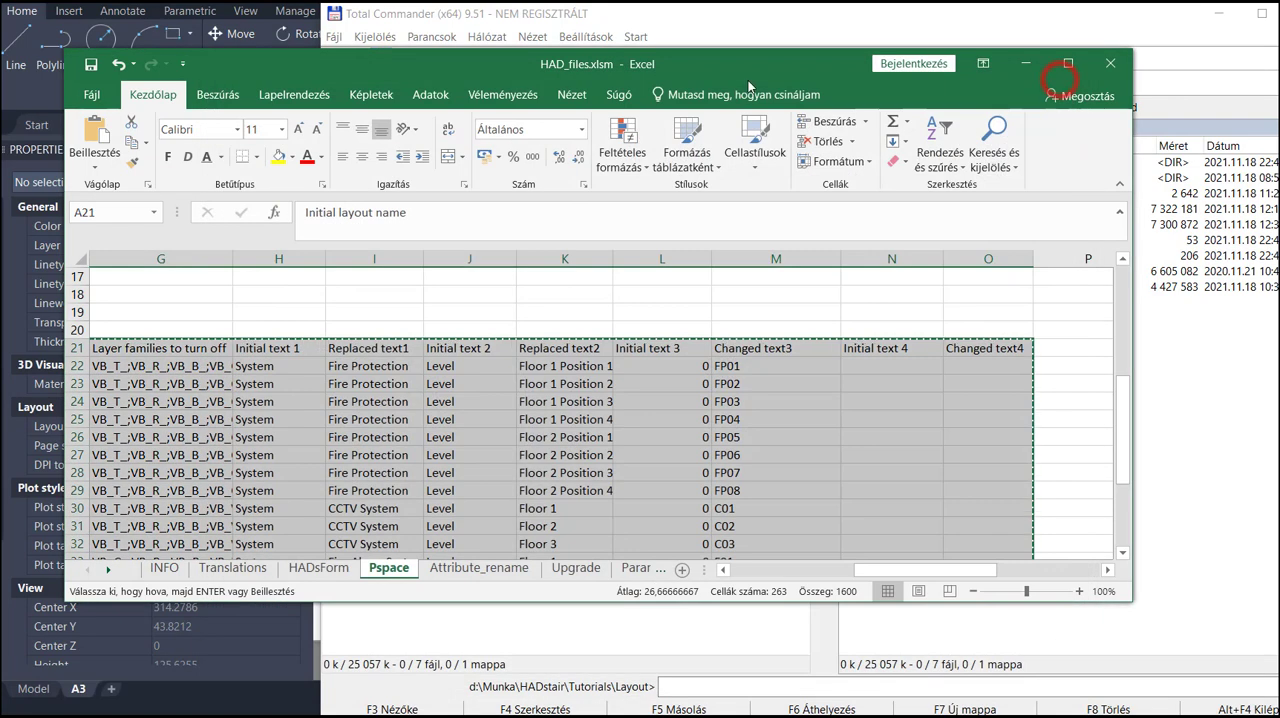
pyautogui.click(1110, 63)
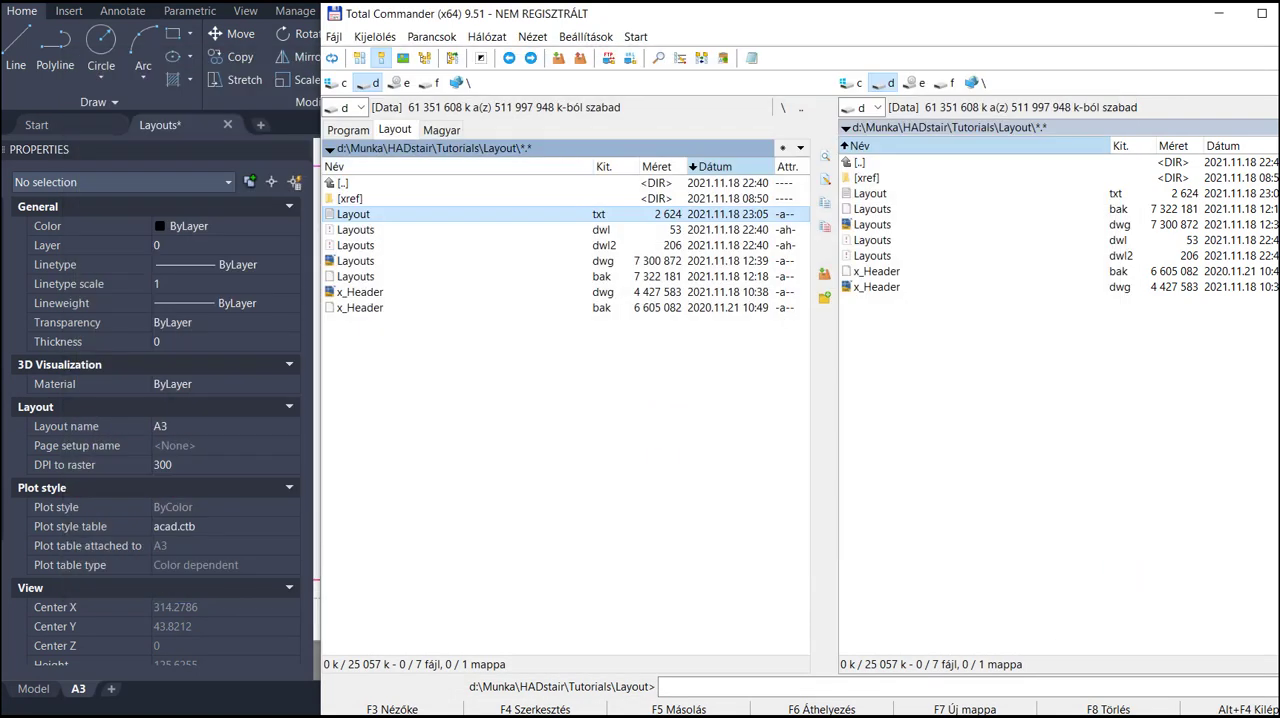
pyautogui.hotkey('alt', 'Tab')
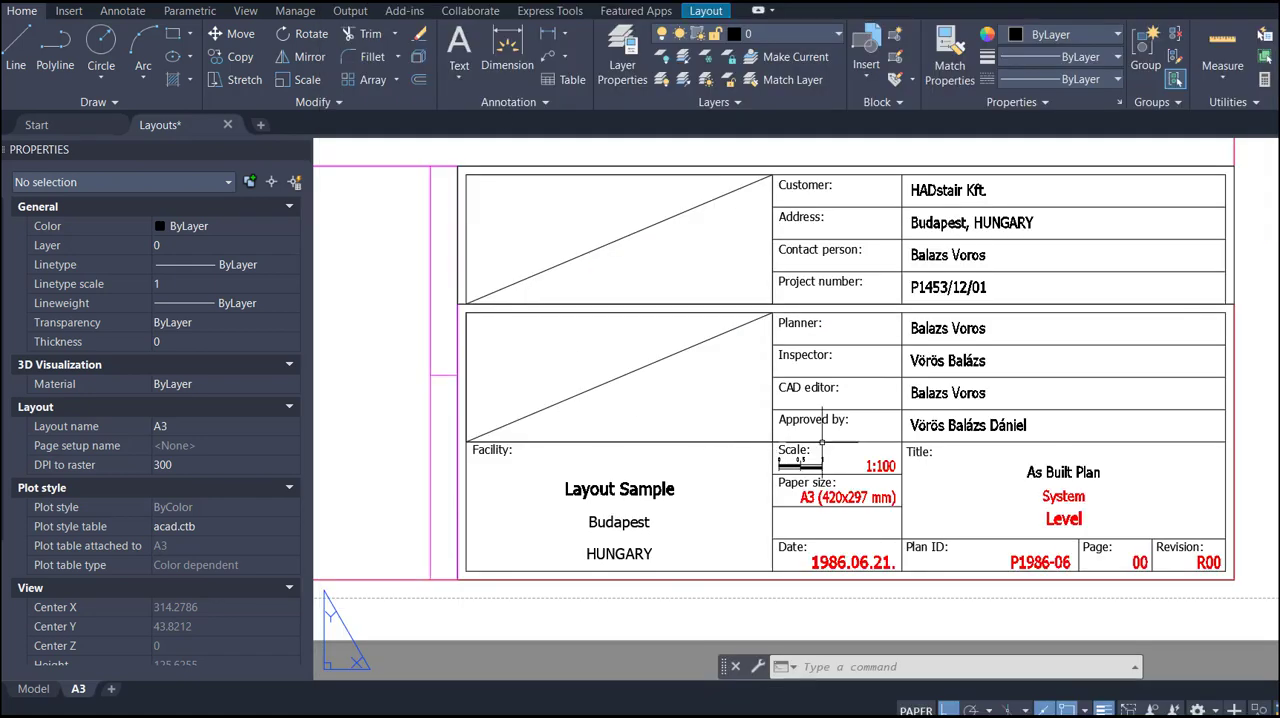
# - Launch HADstair and generate the new paper spaces from Layout.txt
pyautogui.click(758, 10)
pyautogui.click(738, 28)
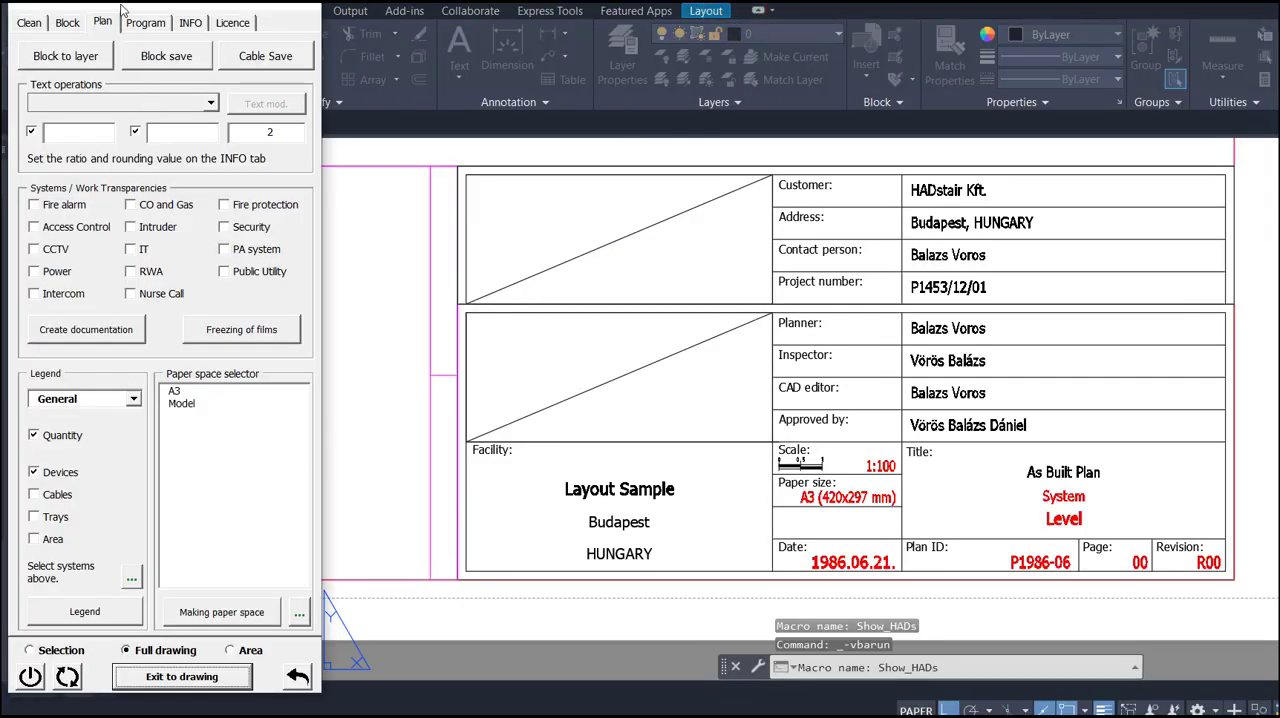
pyautogui.moveTo(120, 10); pyautogui.dragTo(122, 0)
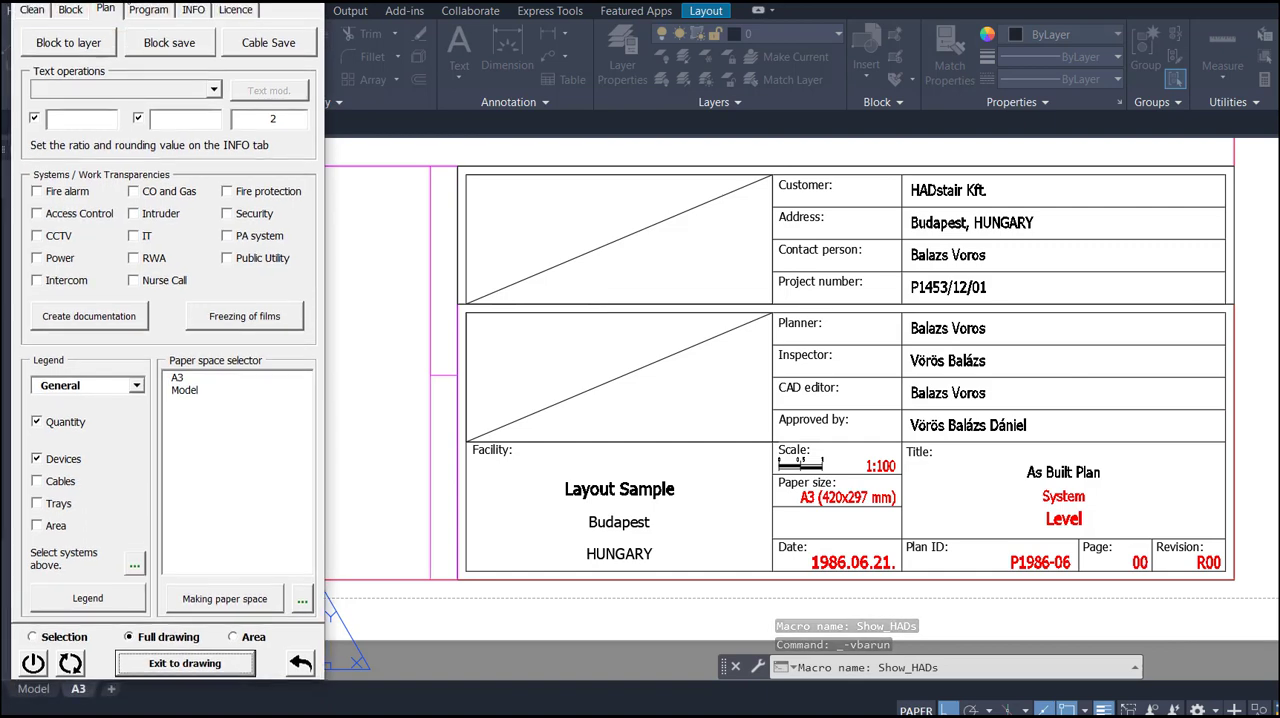
pyautogui.click(259, 600)
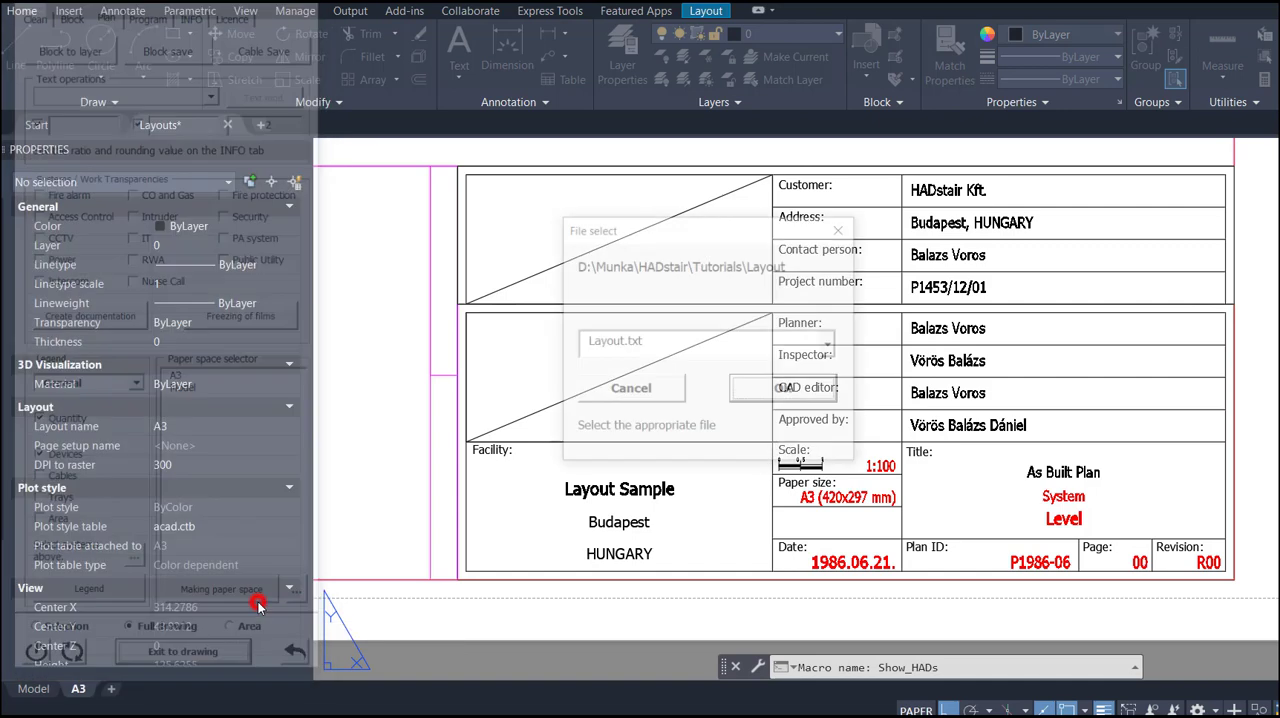
pyautogui.click(831, 344)
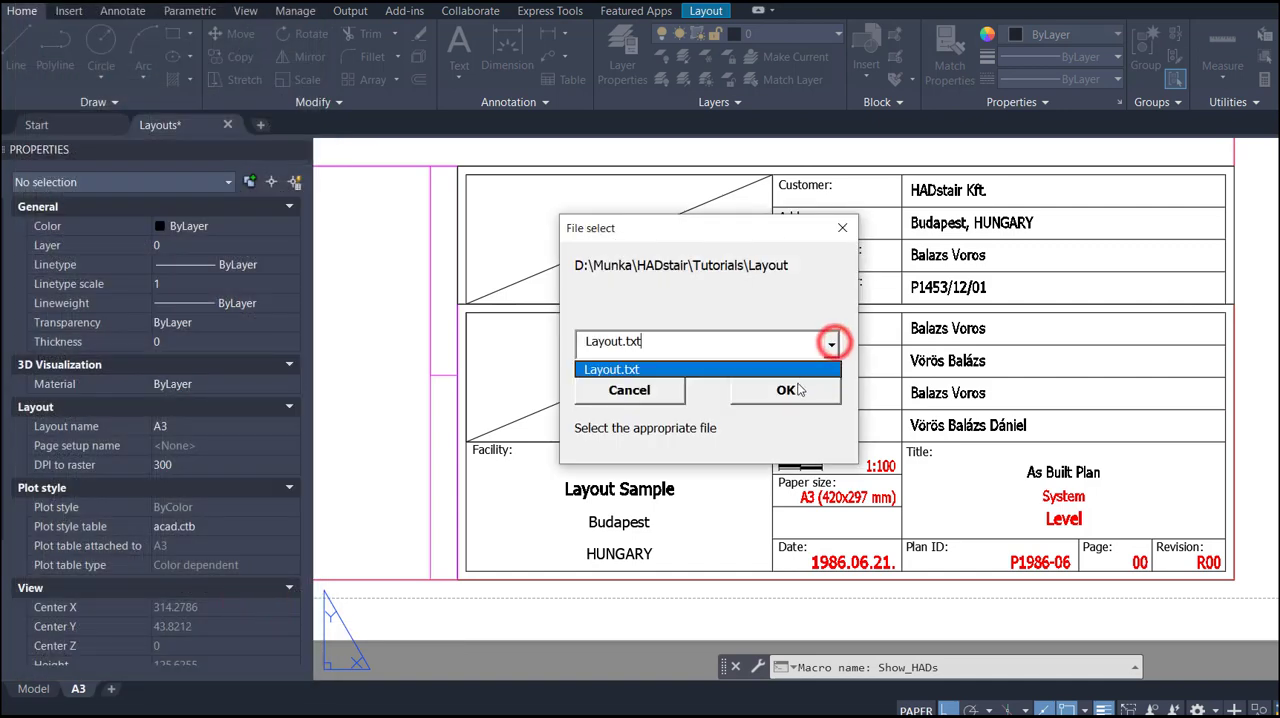
pyautogui.click(778, 370)
pyautogui.click(780, 385)
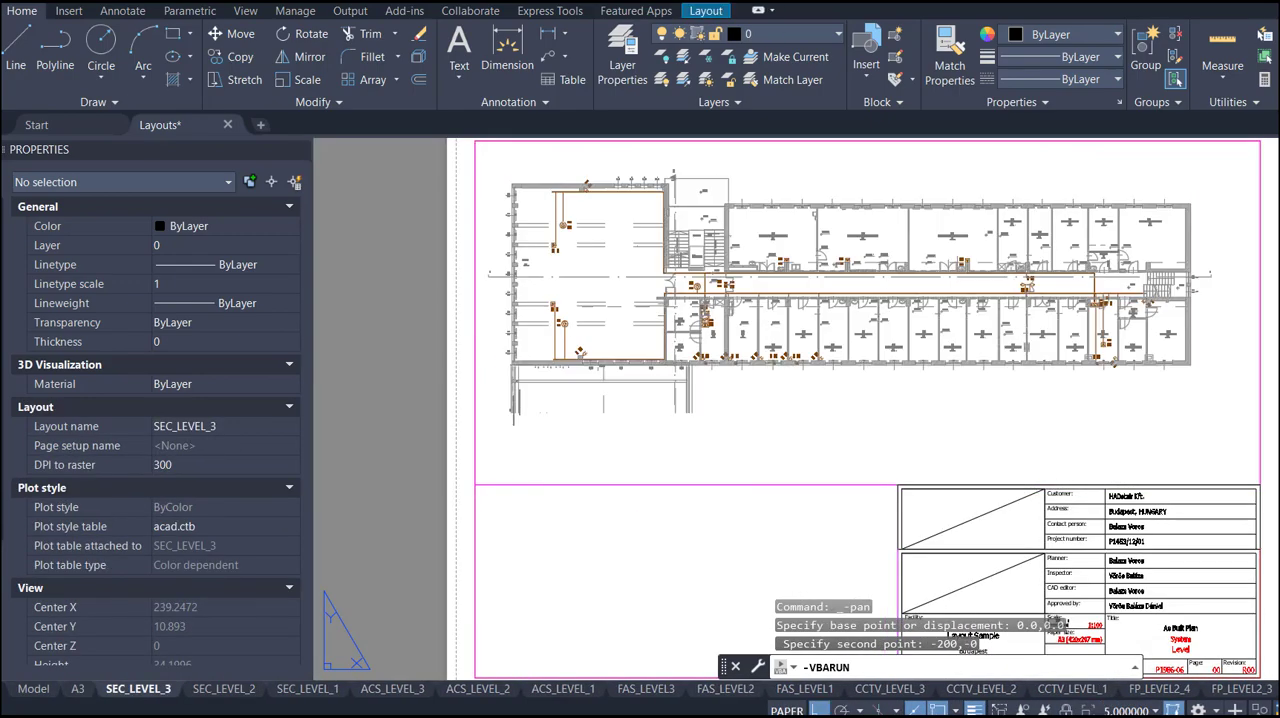
# - Open the CCTV_LEVEL_2 layout from the paper space selector and examine the replaced system and level texts in its title block
pyautogui.moveTo(298, 392)
pyautogui.mouseDown()
pyautogui.moveTo(303, 440)
pyautogui.moveTo(315, 409)
pyautogui.mouseUp()
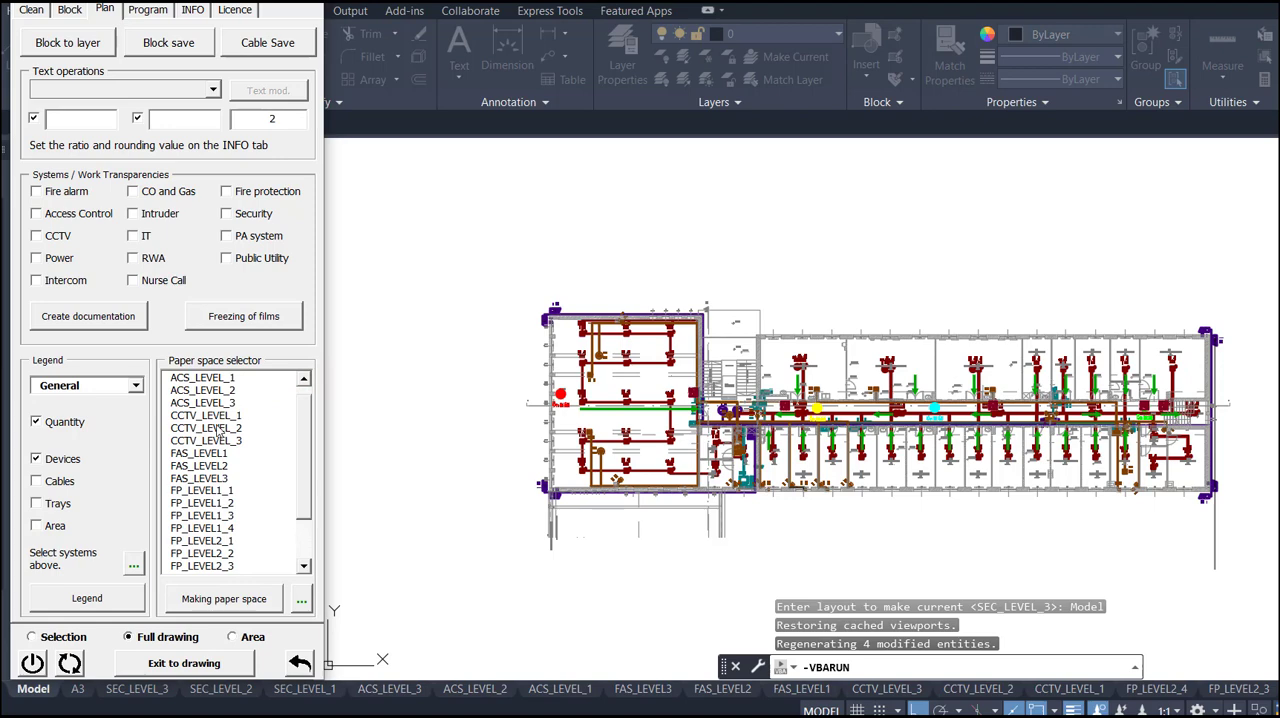
pyautogui.click(219, 429)
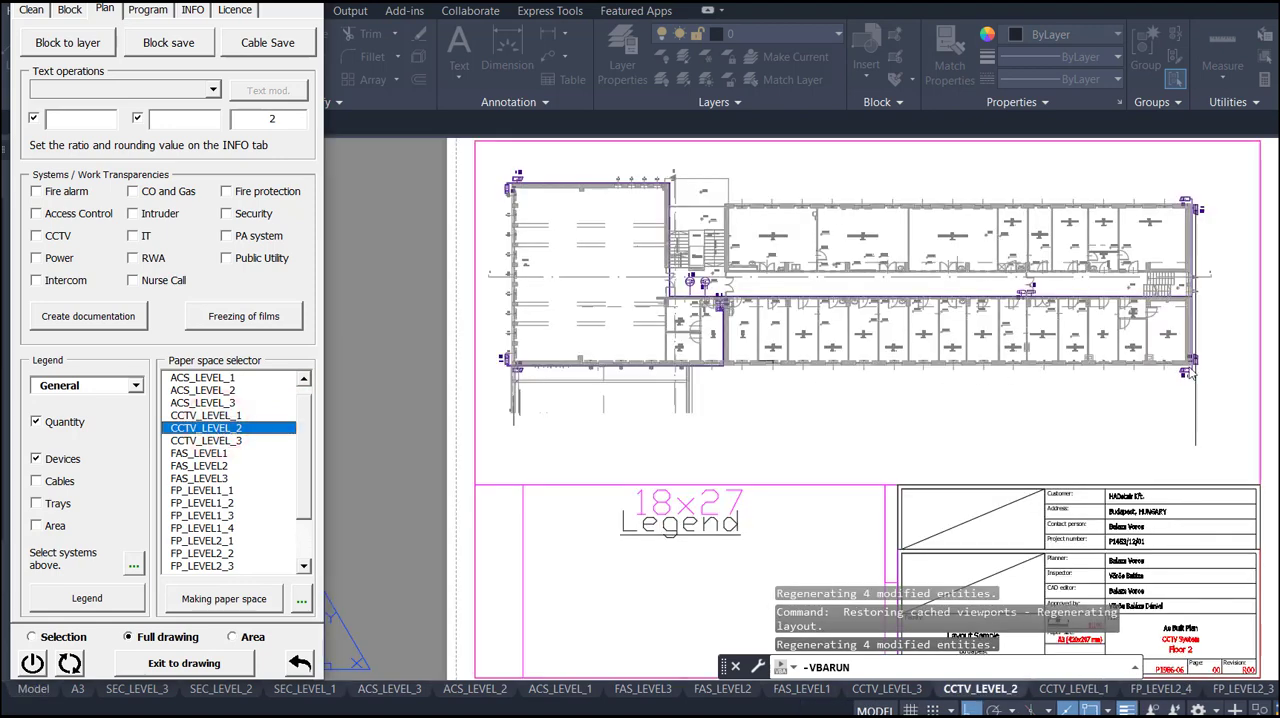
pyautogui.click(200, 664)
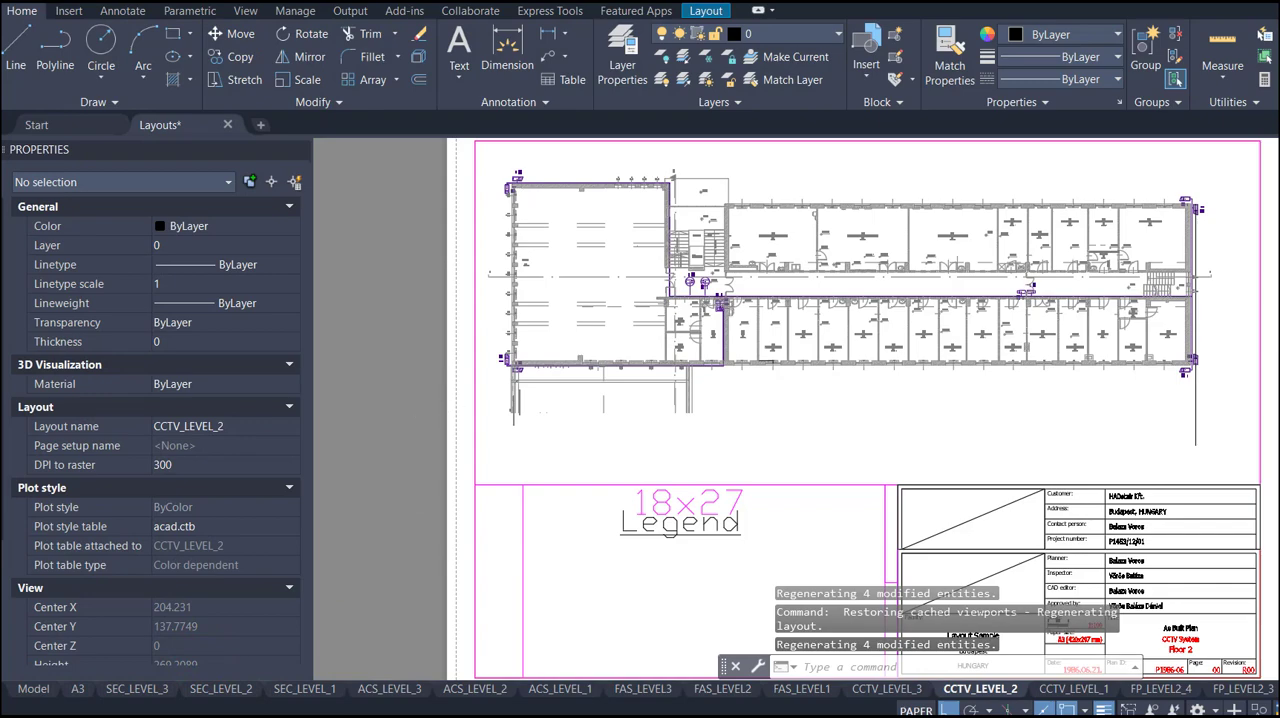
pyautogui.scroll(-2, 412, 377)
pyautogui.scroll(6, 880, 547)
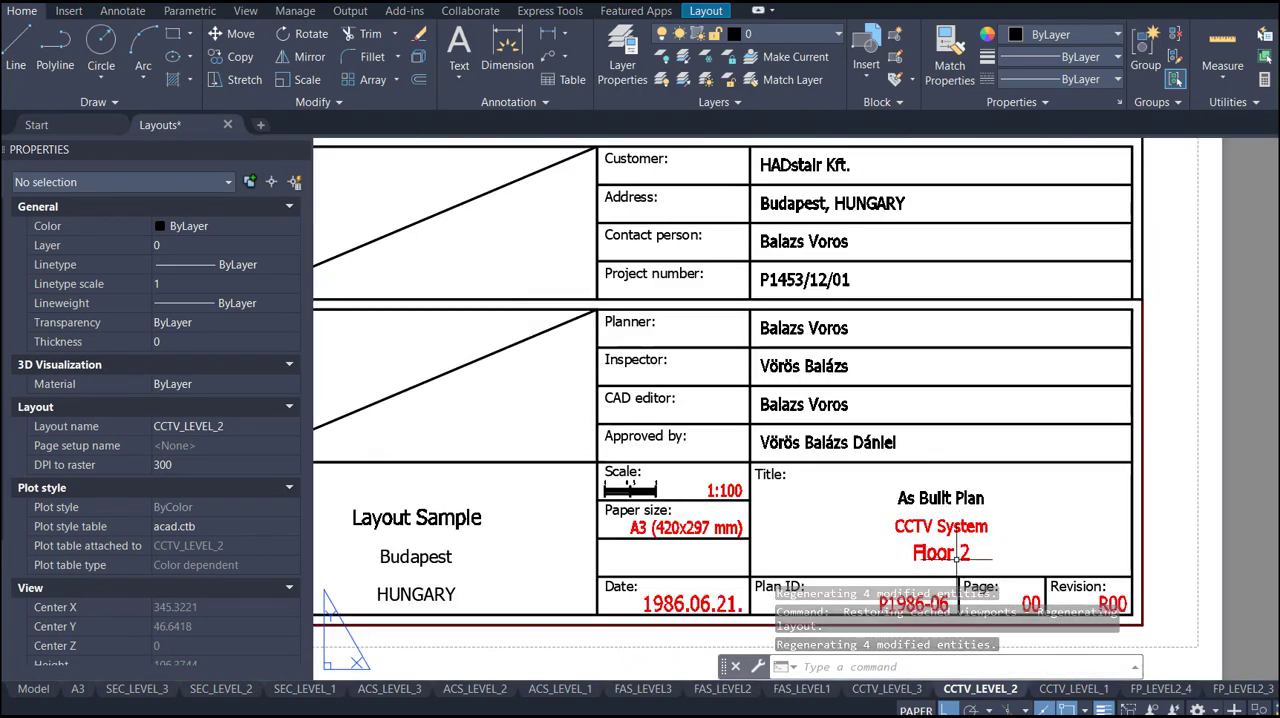
pyautogui.scroll(-2, 958, 553)
pyautogui.scroll(5, 1015, 548)
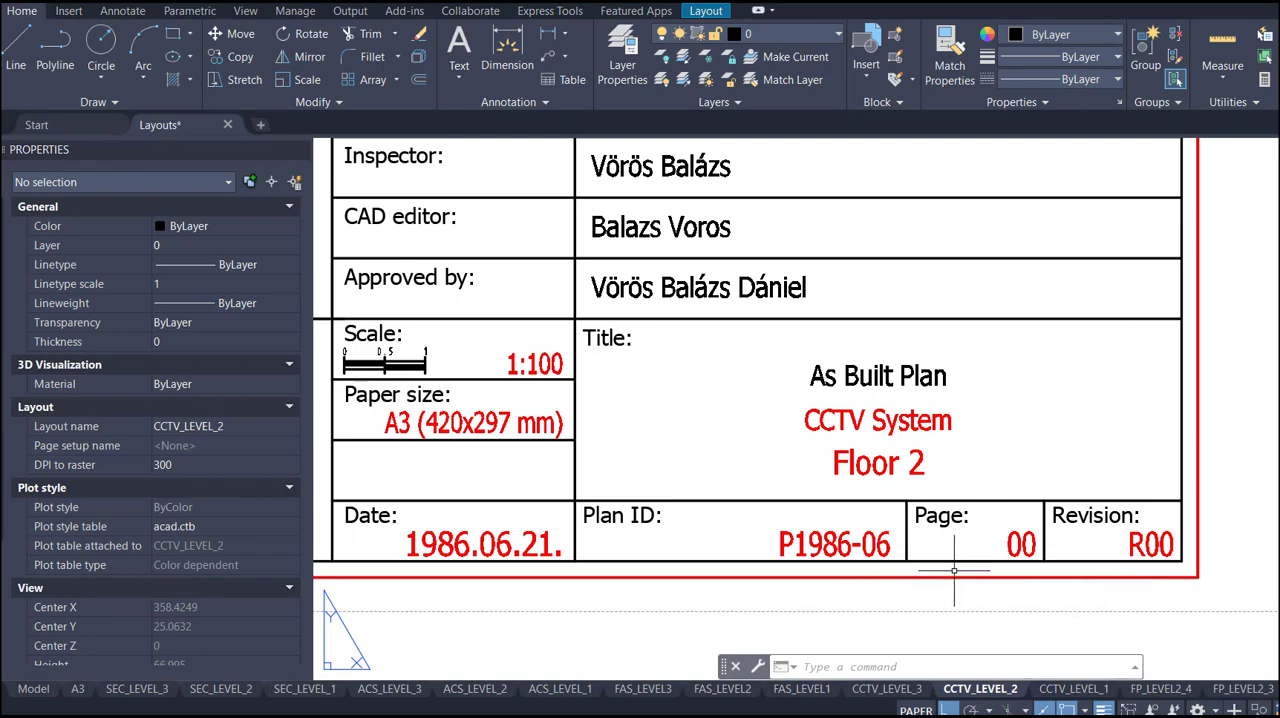
pyautogui.scroll(-3, 1058, 575)
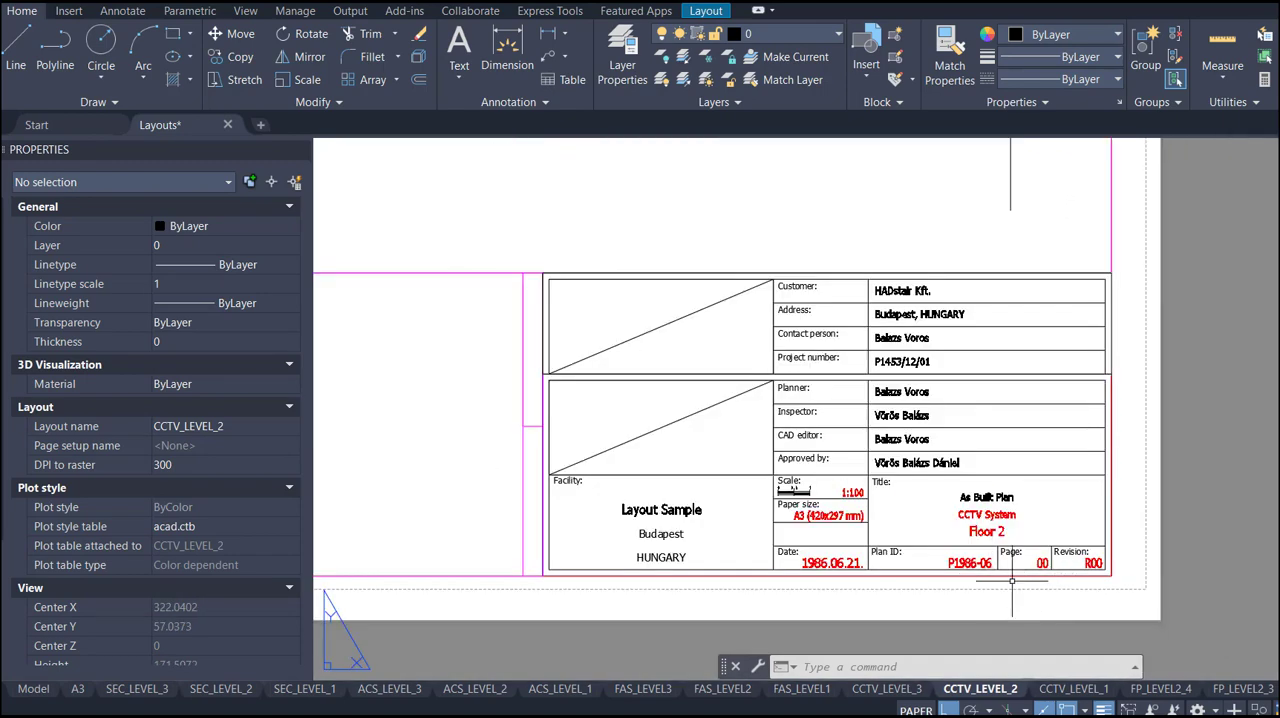
pyautogui.scroll(-3, 1012, 580)
pyautogui.scroll(2, 862, 524)
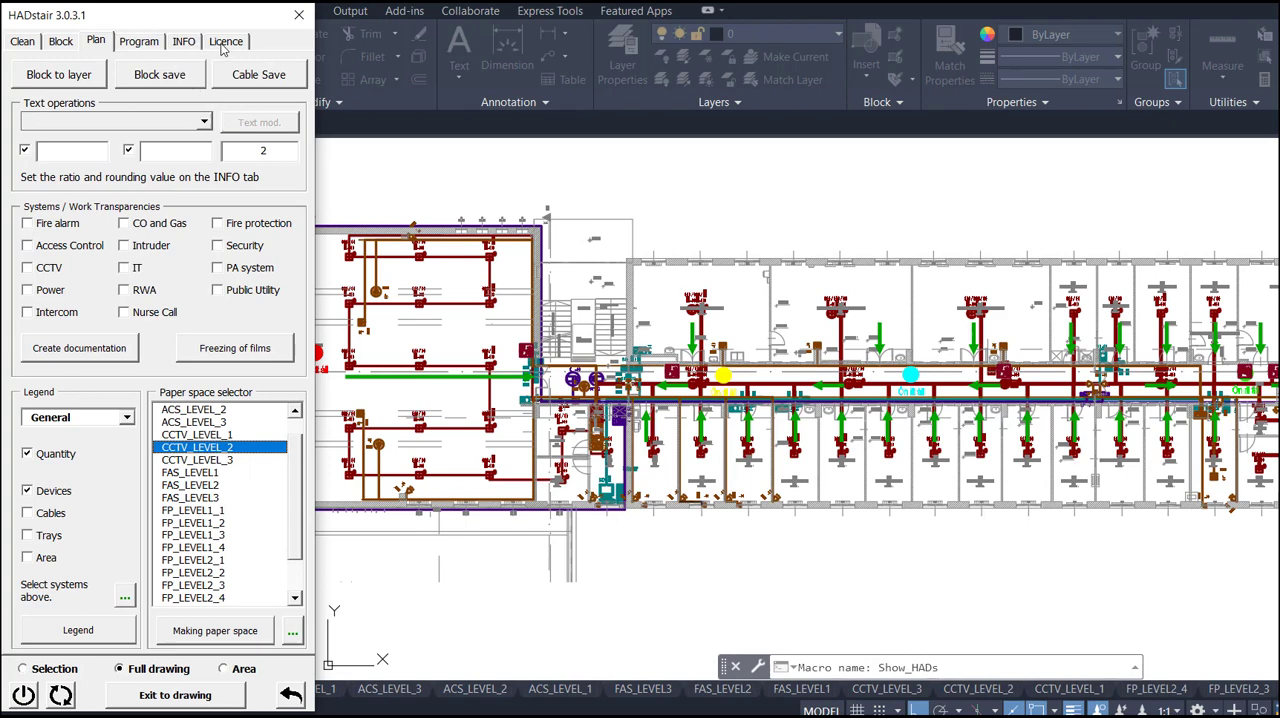
# - Group-rename the paper spaces in HADstair, replacing FAS with FireAlarm in their names, and return to the drawing
pyautogui.click(184, 41)
pyautogui.click(210, 222)
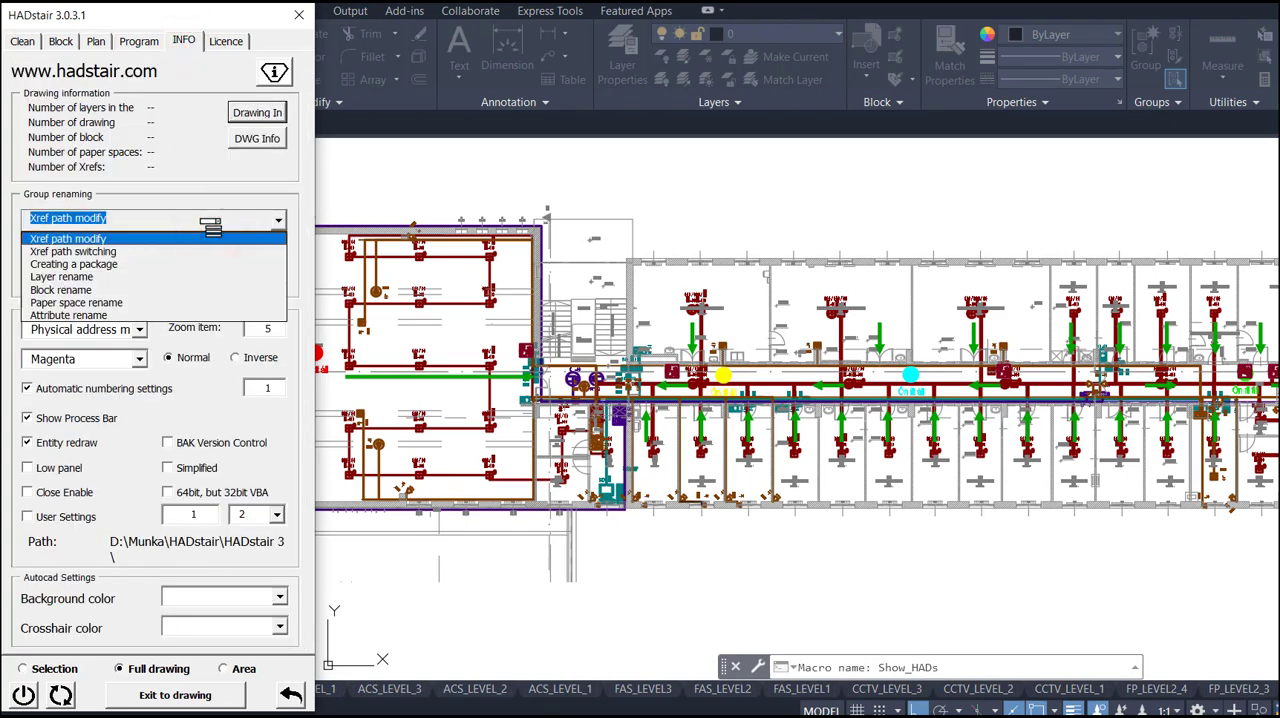
pyautogui.click(157, 302)
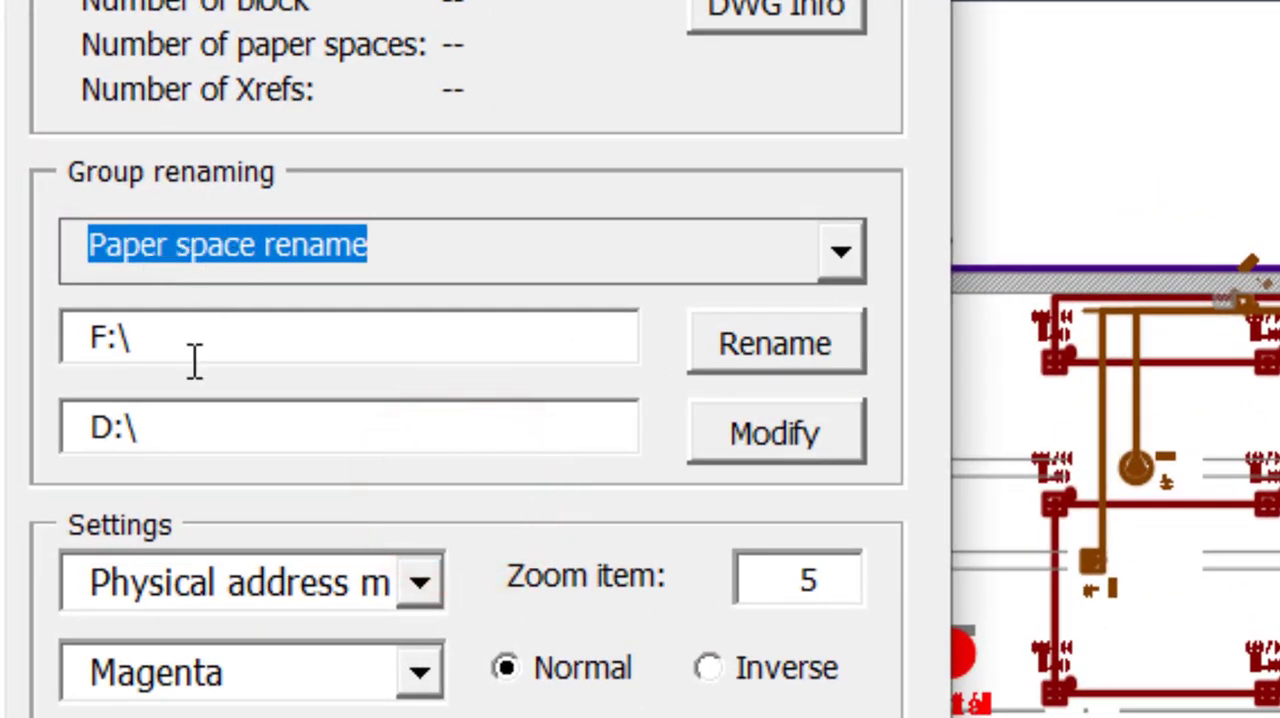
pyautogui.moveTo(209, 340); pyautogui.dragTo(71, 343)
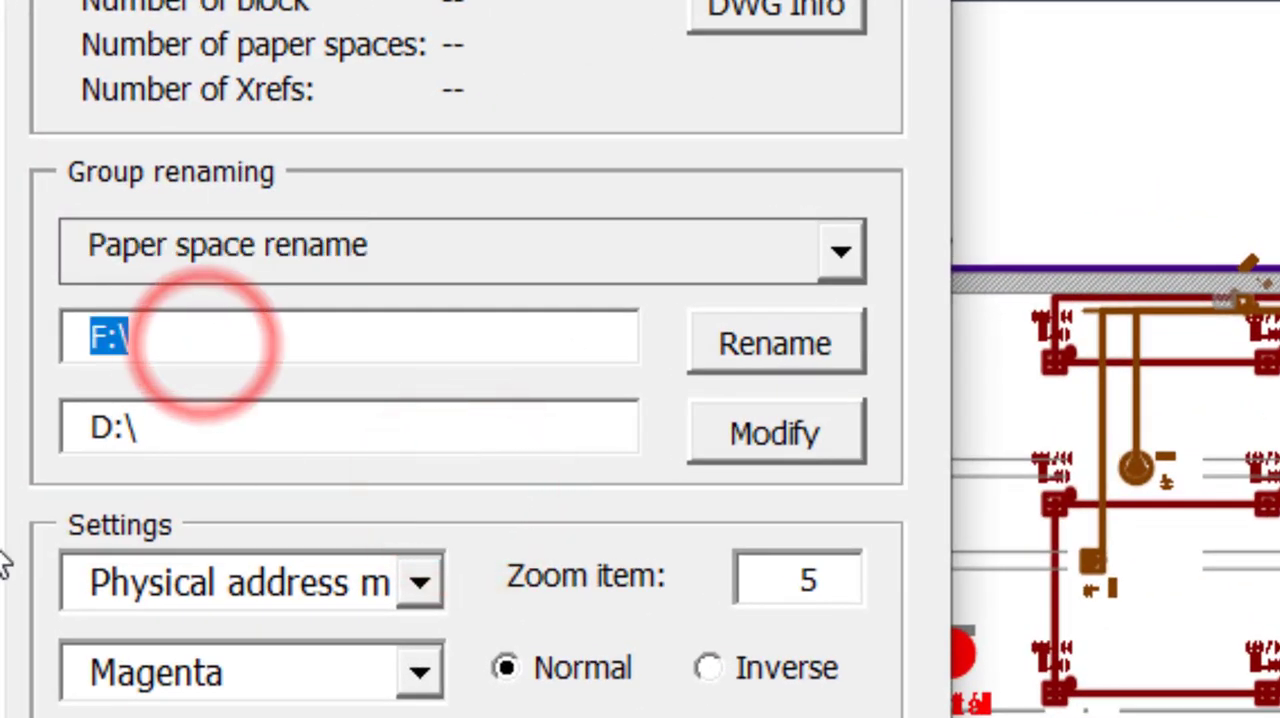
pyautogui.write('FAS')
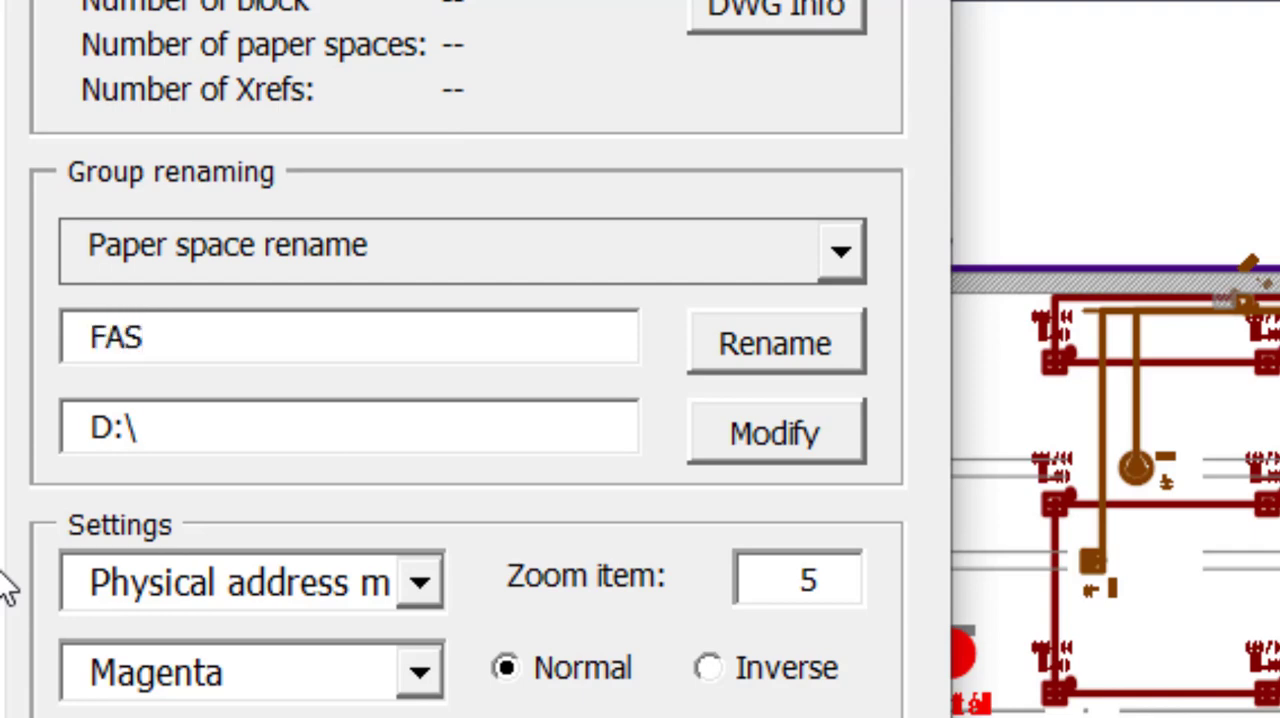
pyautogui.press('Tab')
pyautogui.write('F')
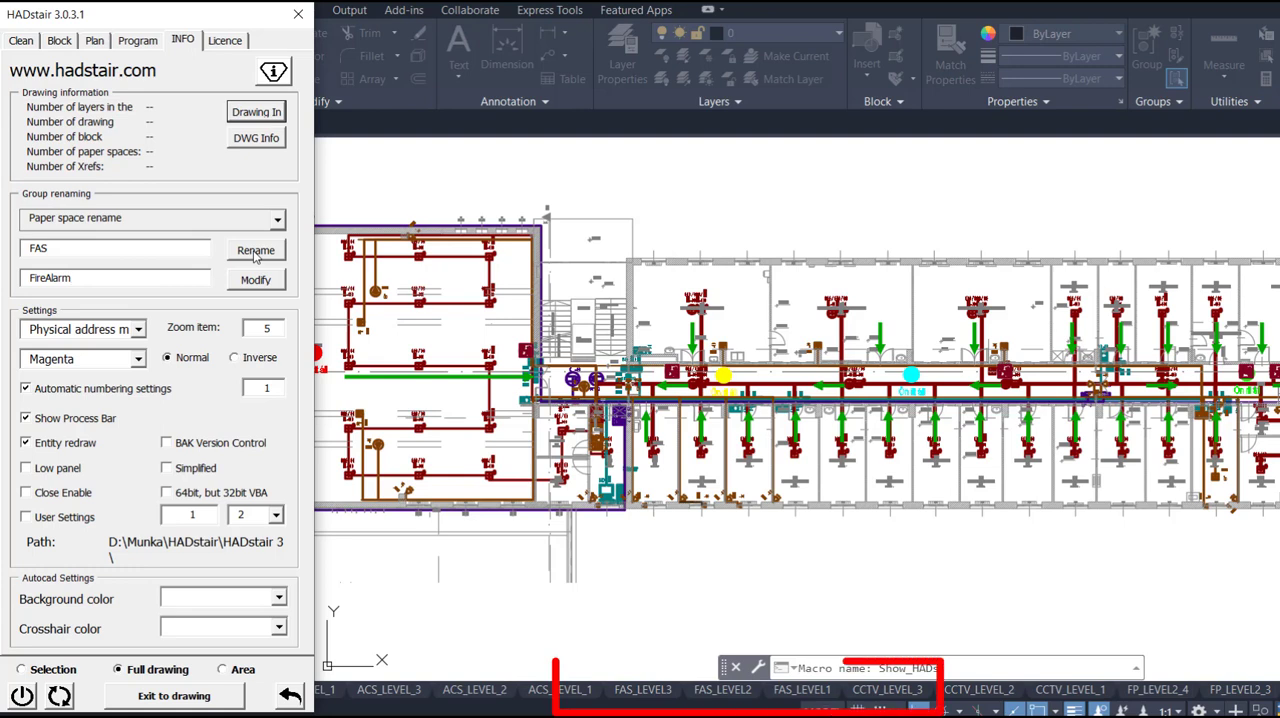
pyautogui.click(255, 251)
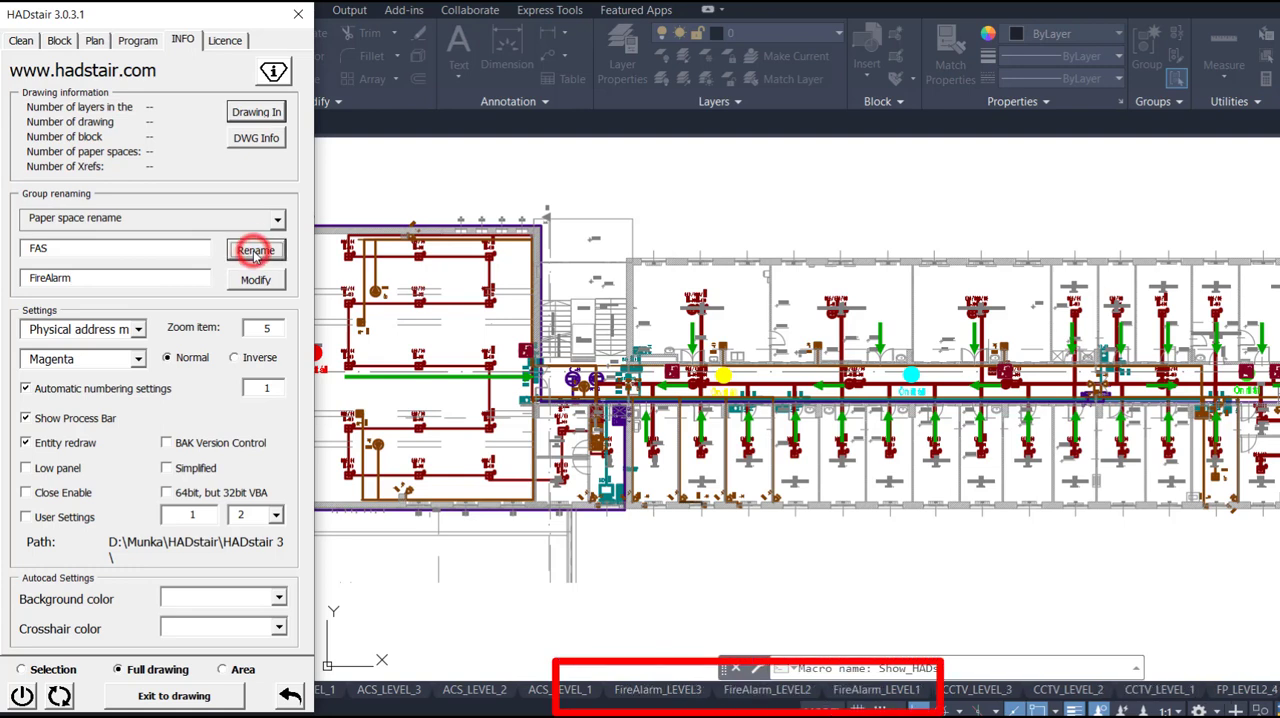
pyautogui.click(165, 695)
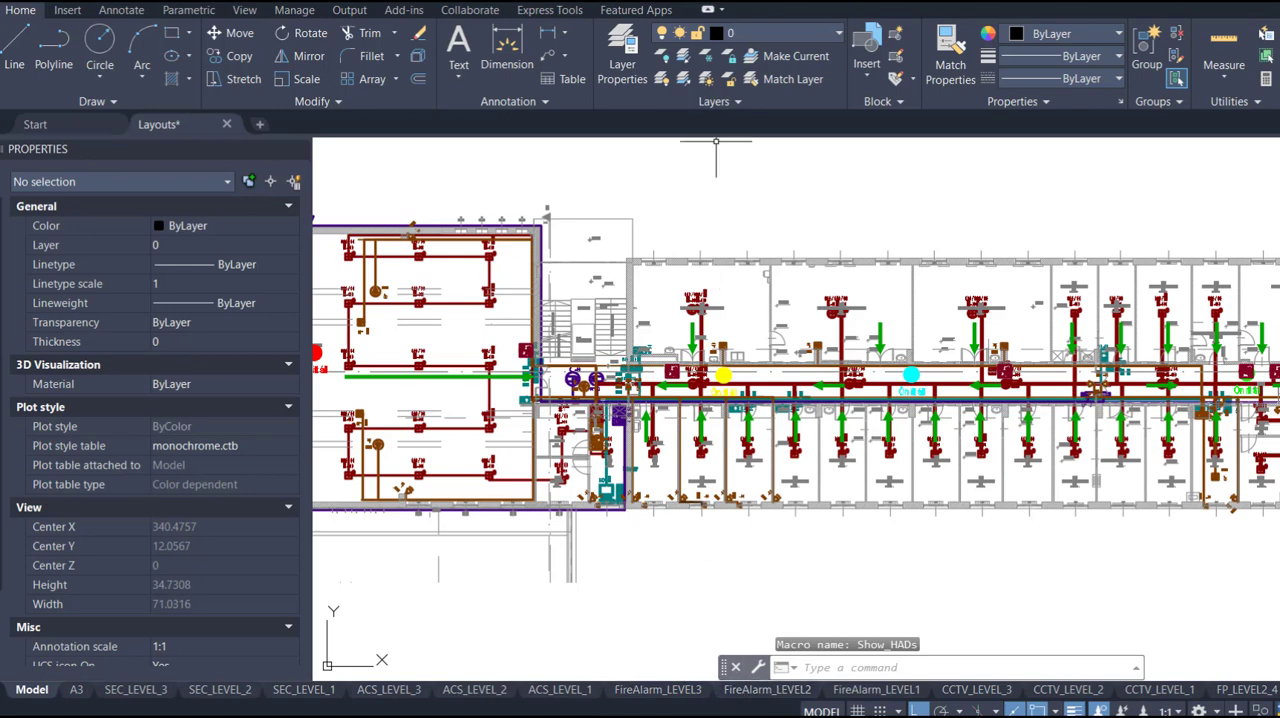
pyautogui.click(708, 9)
pyautogui.click(740, 9)
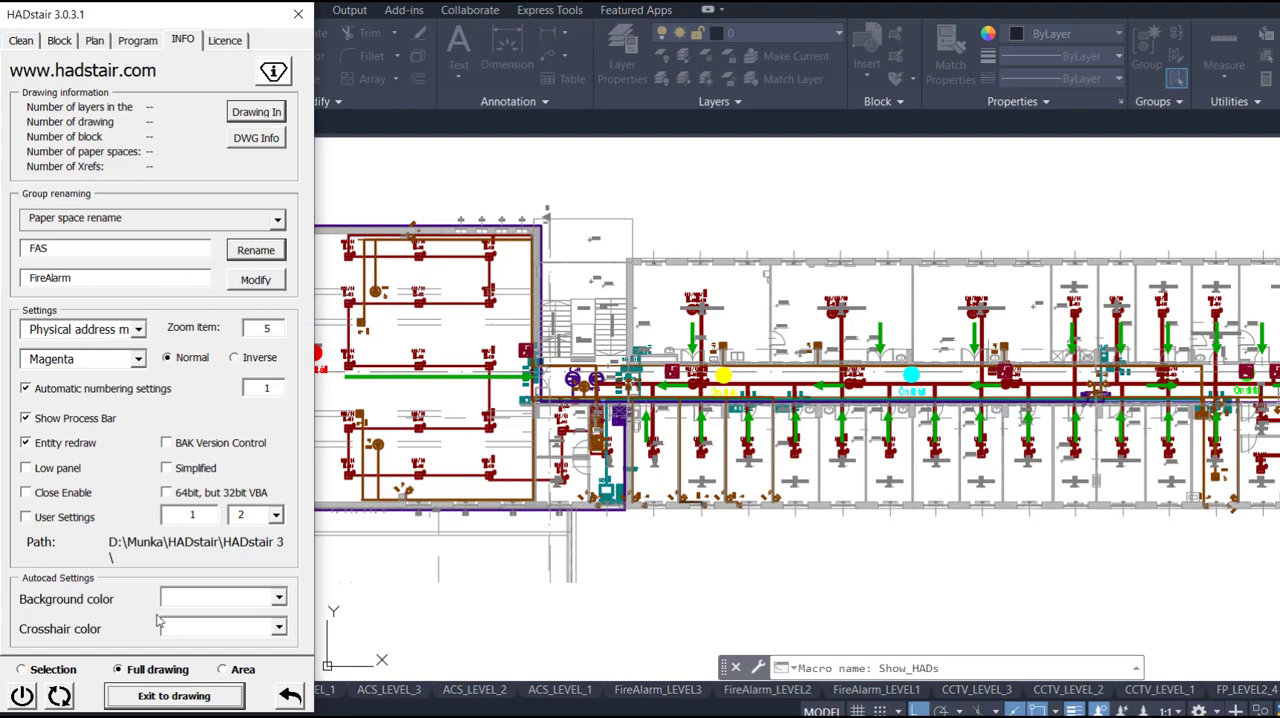
pyautogui.click(205, 699)
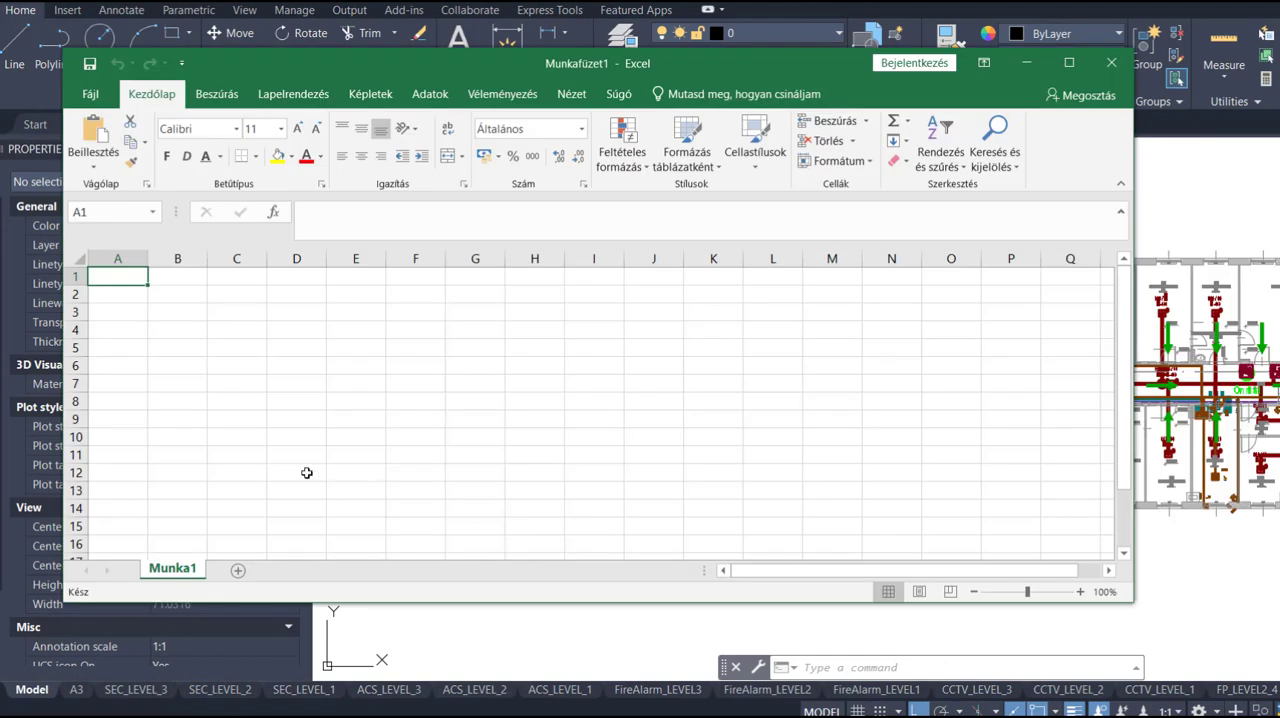
# - In a blank Excel workbook, fill cells A1 to A3 with SEC_LEVEL_1 through SEC_LEVEL_3, and widen columns A and B
pyautogui.write('SEC_LEVEL')
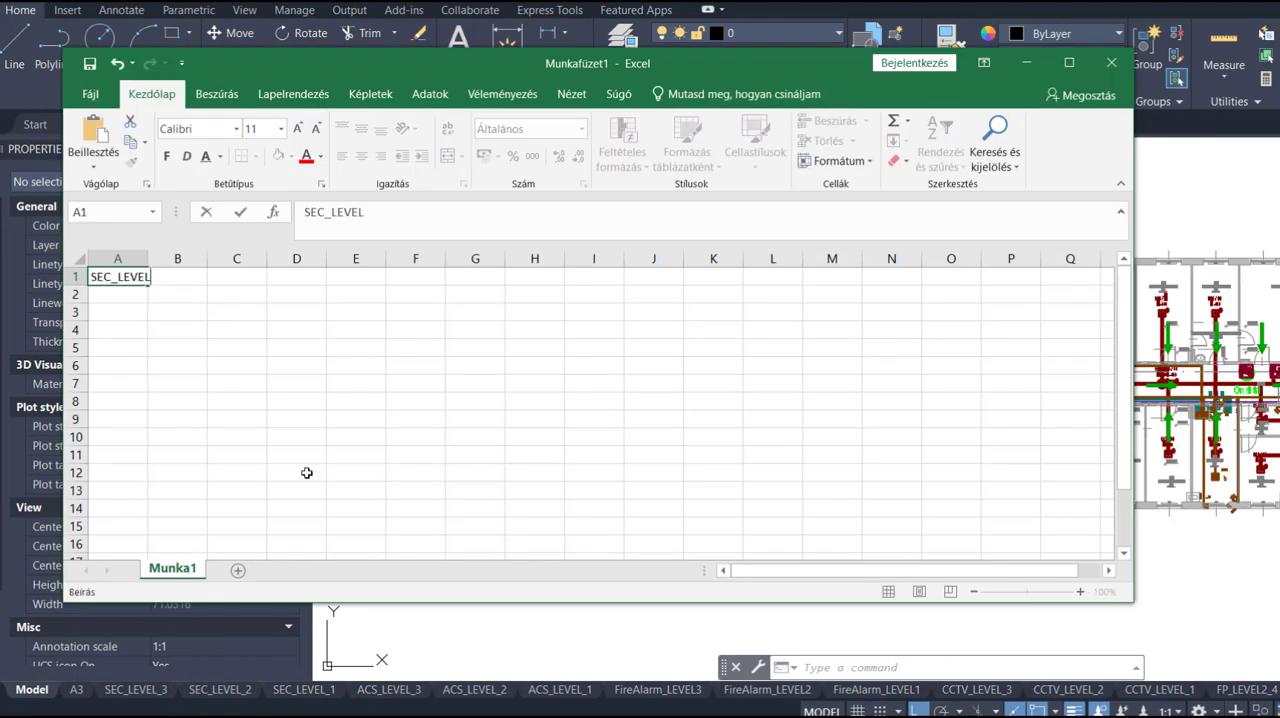
pyautogui.write('_1')
pyautogui.press('Return')
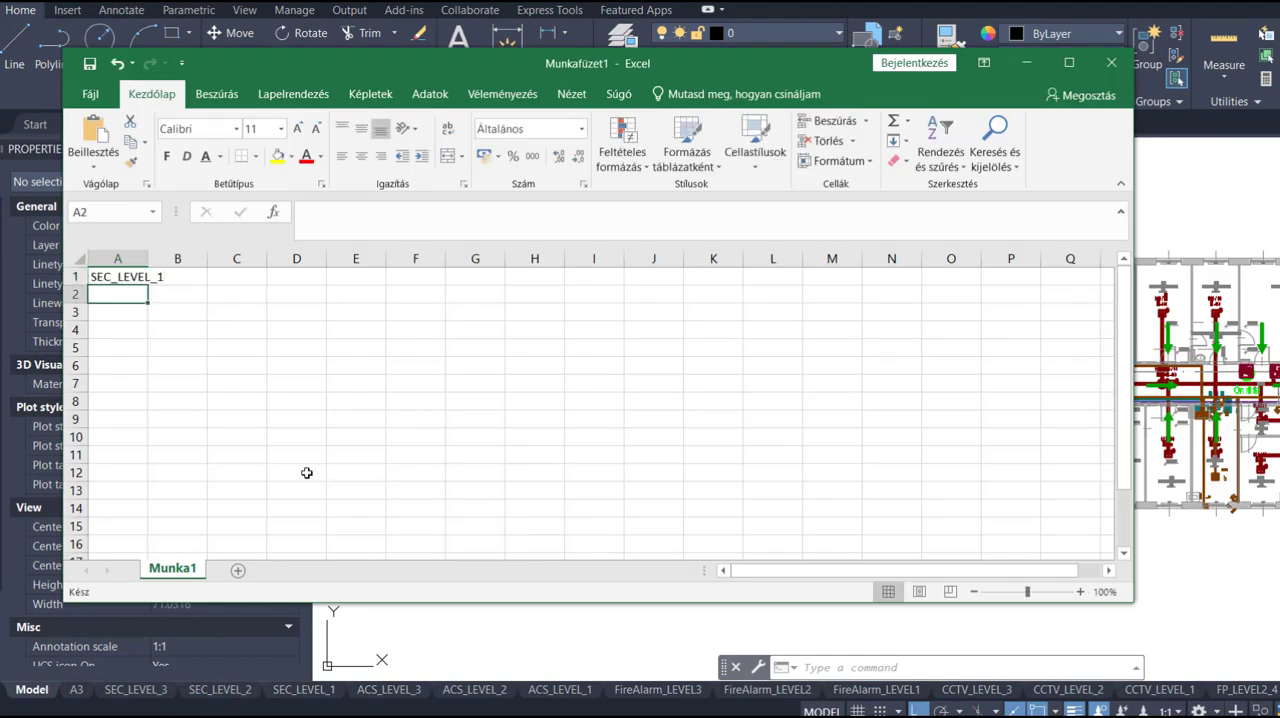
pyautogui.doubleClick(153, 261)
pyautogui.click(155, 277)
pyautogui.moveTo(166, 285); pyautogui.dragTo(168, 319)
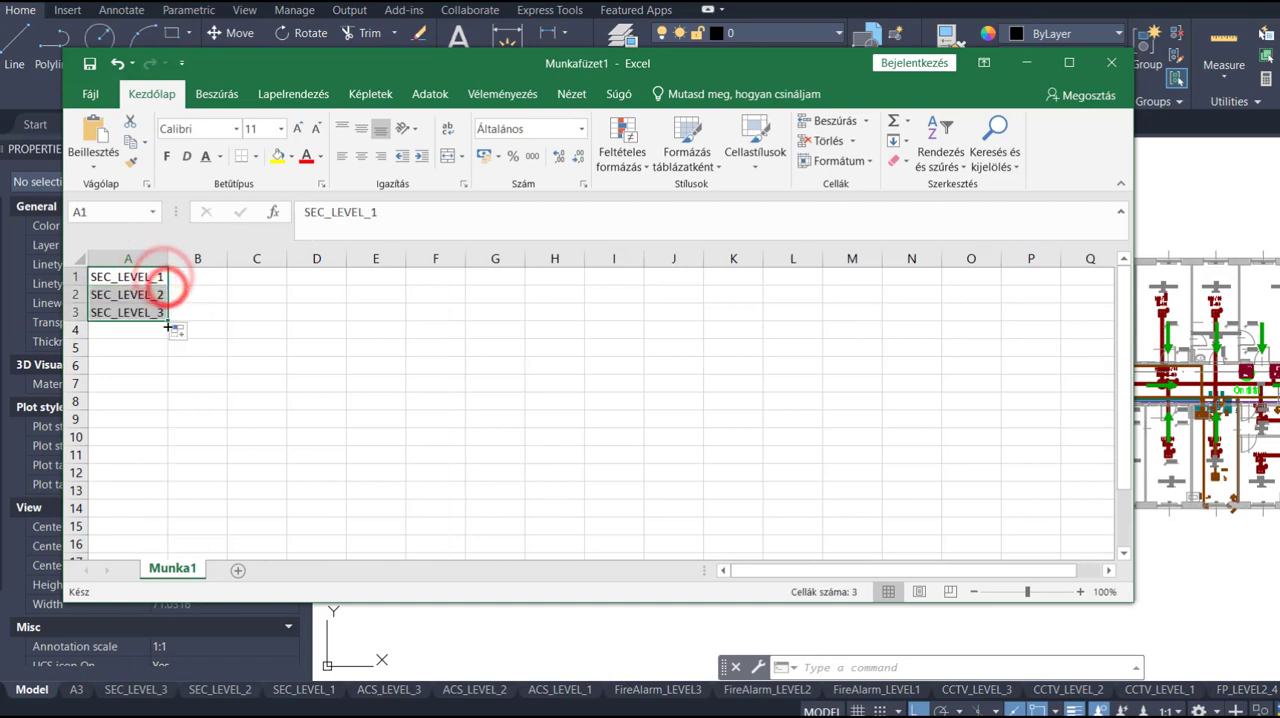
pyautogui.moveTo(229, 261); pyautogui.dragTo(250, 261)
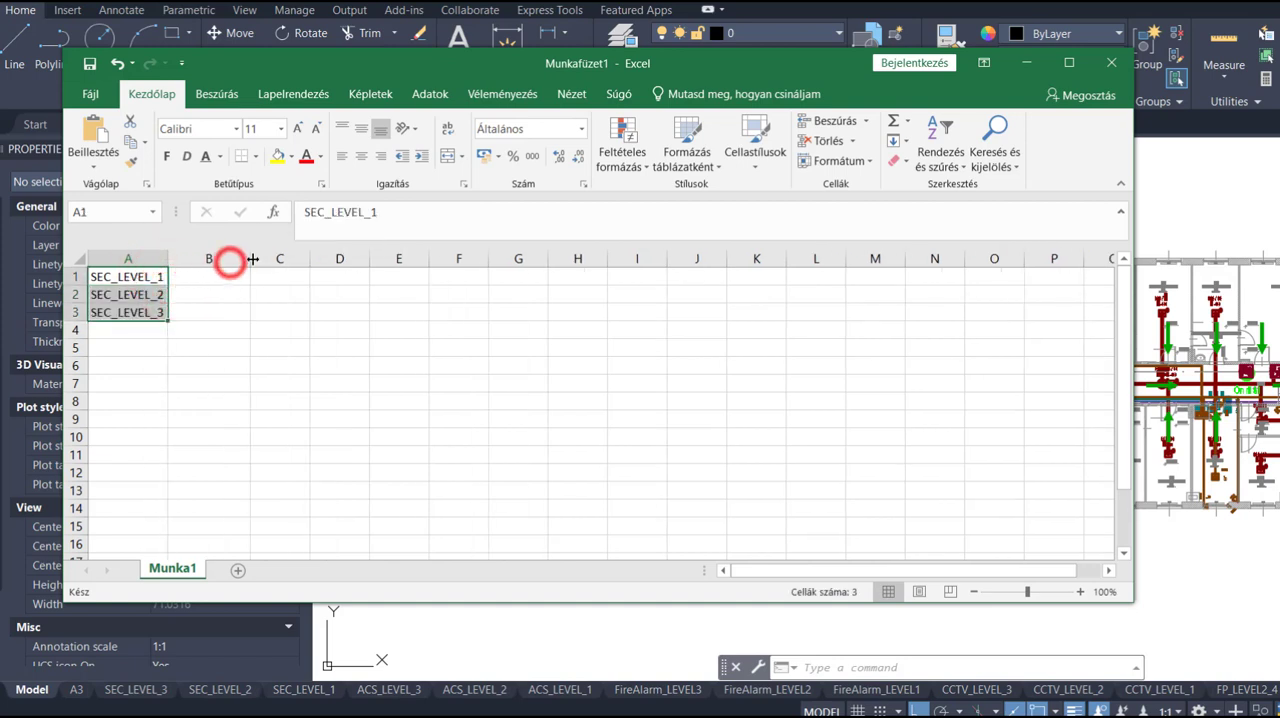
# - Switch to the AutoCAD drawing, open the SEC_LEVEL_1 layout and examine the plan ID in its title block
pyautogui.click(231, 274)
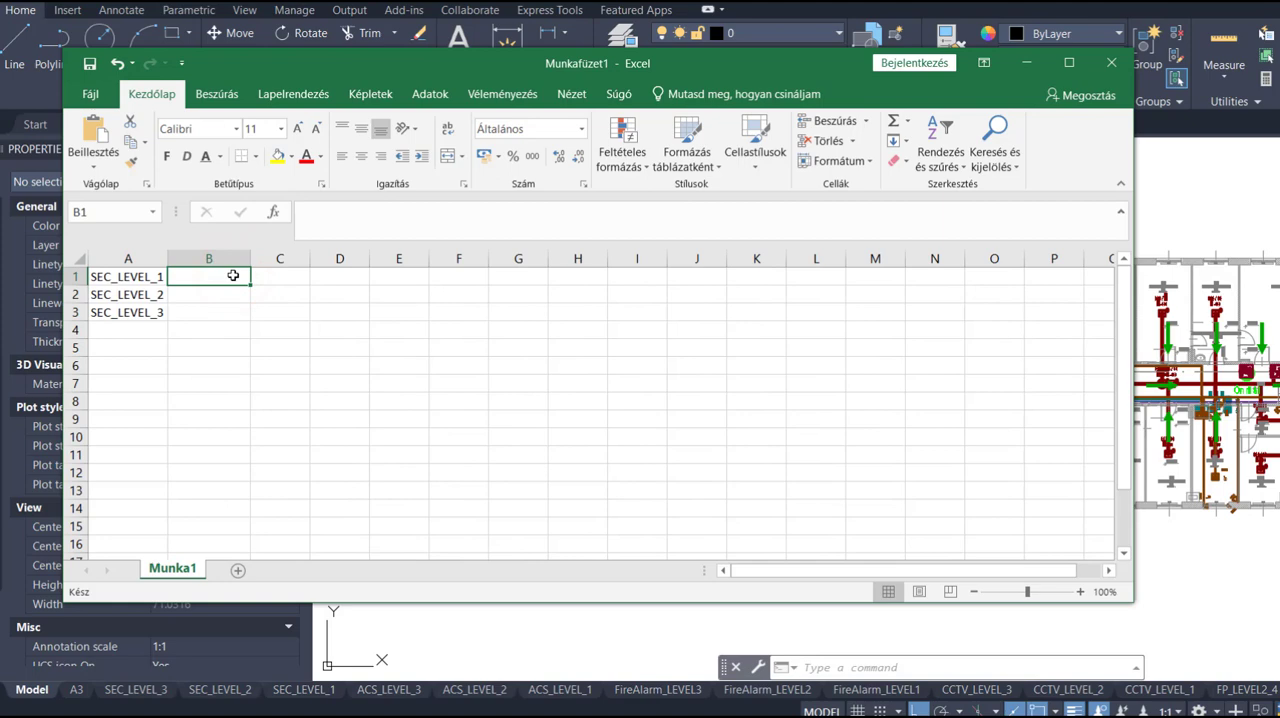
pyautogui.click(489, 617)
pyautogui.click(560, 689)
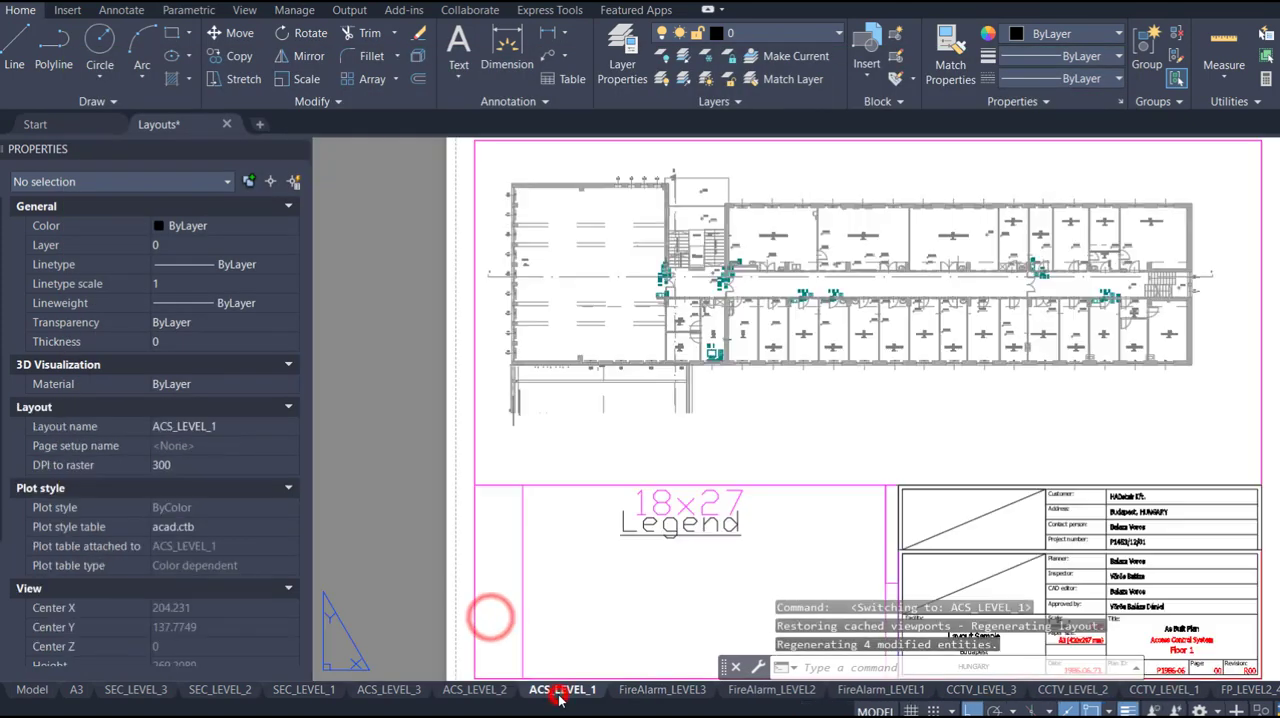
pyautogui.click(882, 708)
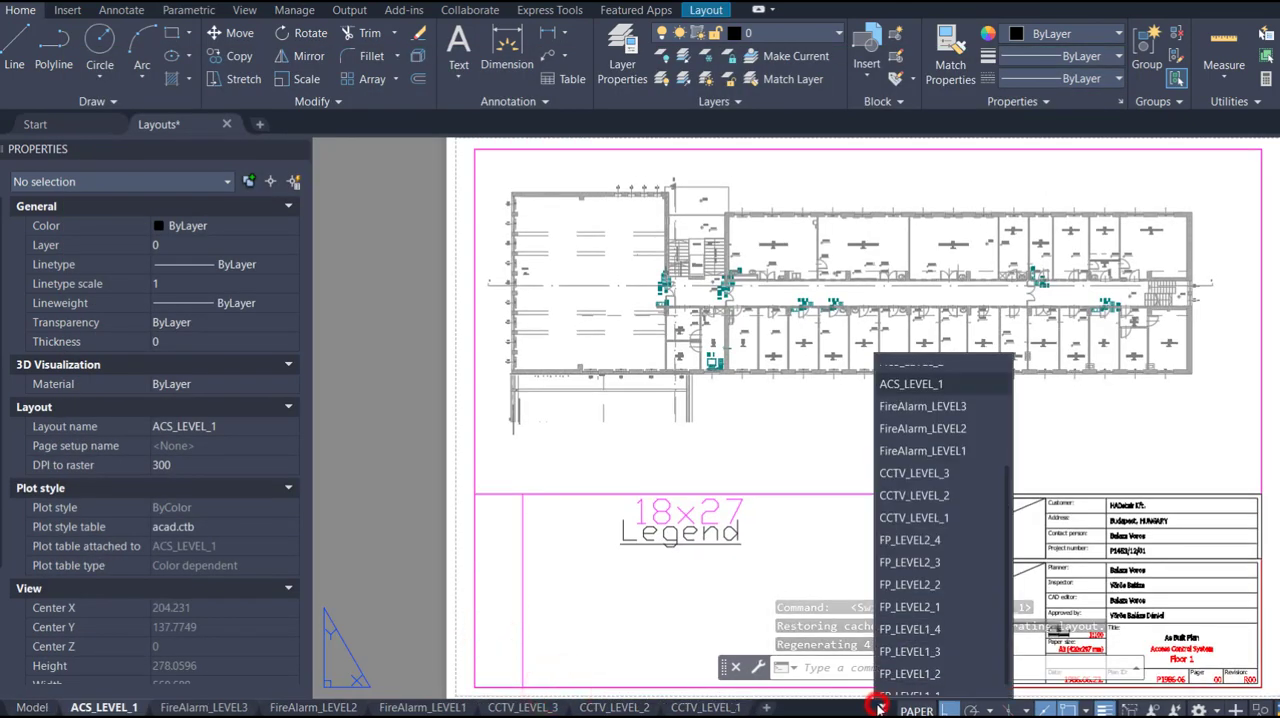
pyautogui.click(910, 465)
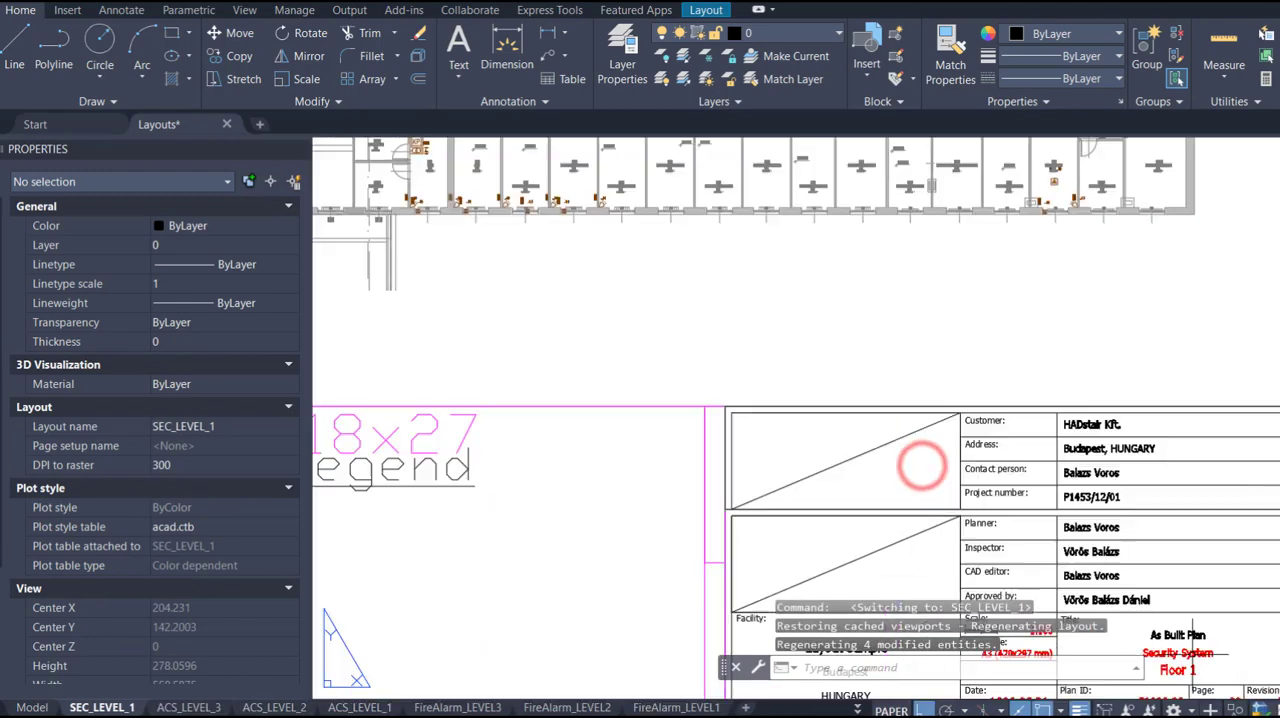
pyautogui.scroll(-2, 1006, 547)
pyautogui.scroll(2, 1042, 552)
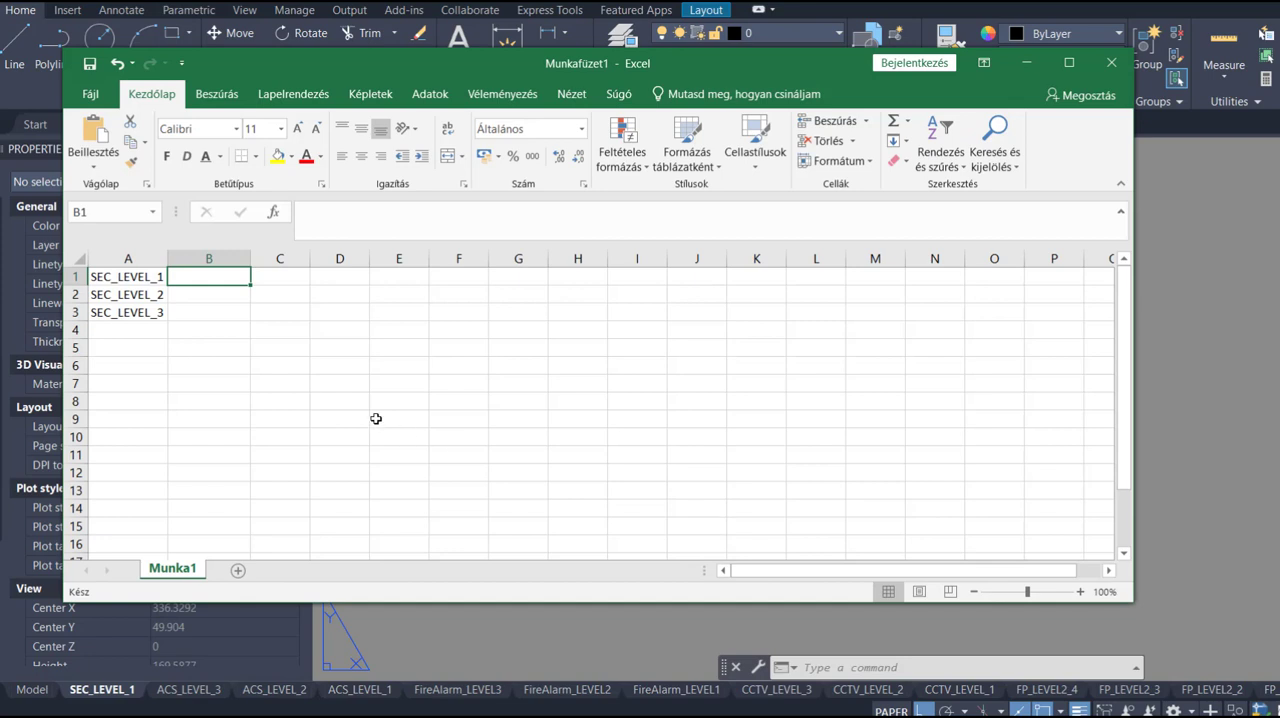
# - In the Excel sheet, enter P1986-06-SEC-1 in B1, autofit column B and fill the series down to B3
pyautogui.write('P1986-06-SEC-1')
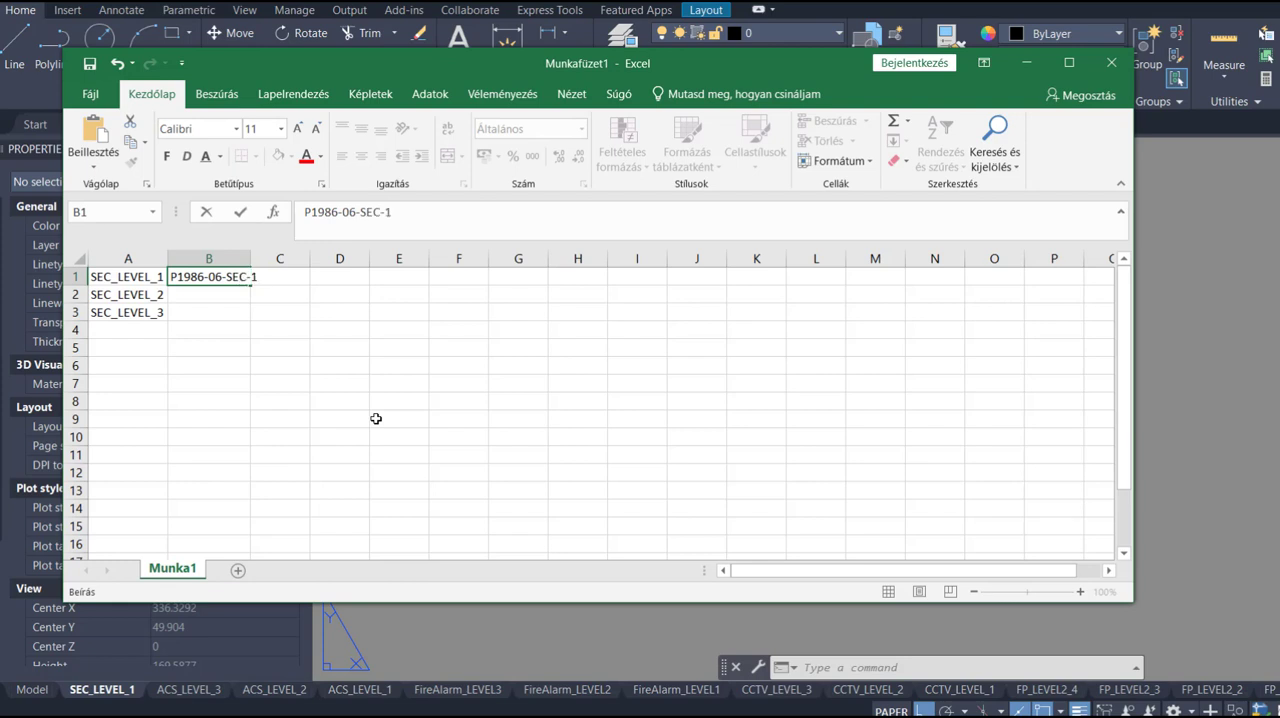
pyautogui.press('Return')
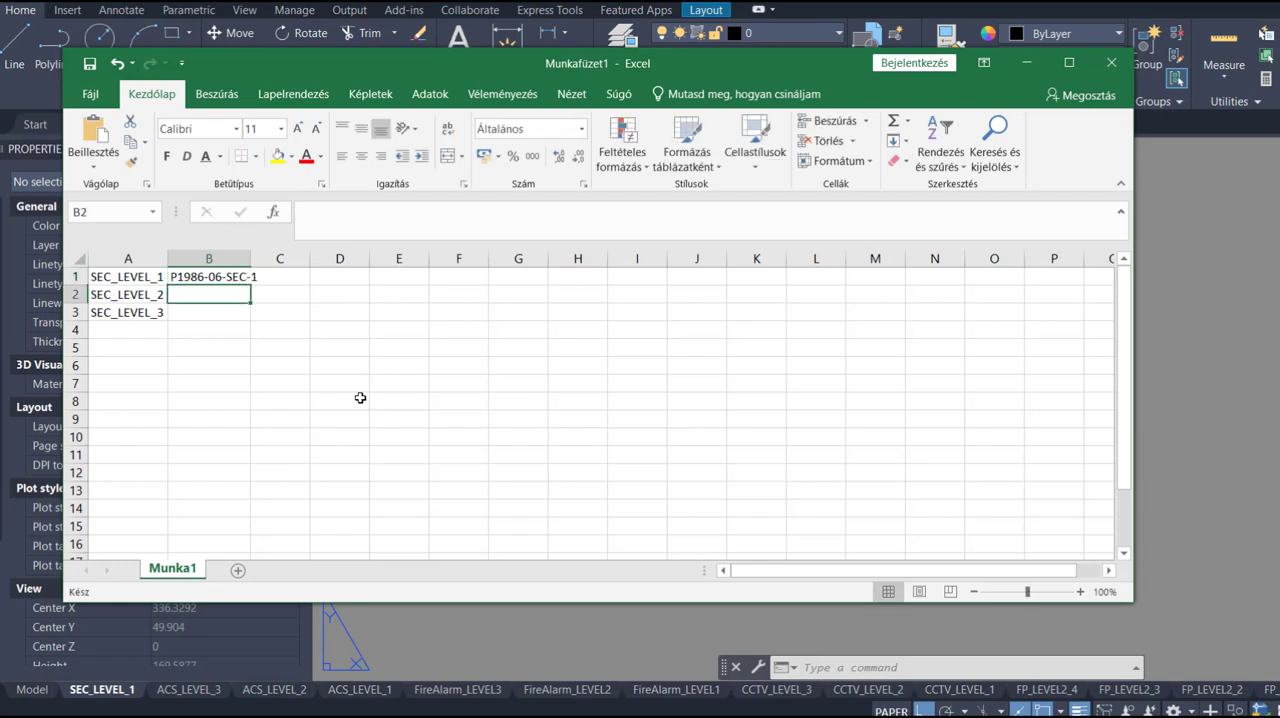
pyautogui.doubleClick(254, 258)
pyautogui.click(248, 275)
pyautogui.moveTo(262, 285); pyautogui.dragTo(262, 315)
pyautogui.click(230, 340)
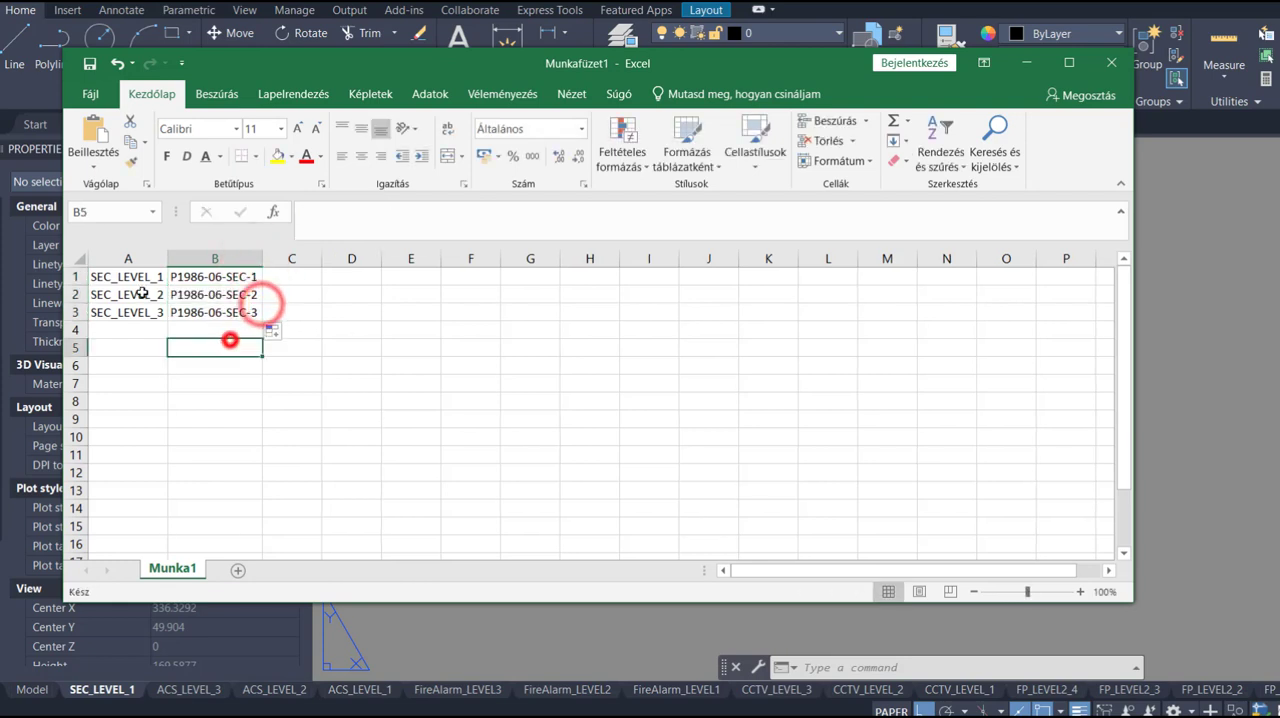
# - Copy cells A1:B3 into Rename.txt in Notepad and save the file
pyautogui.moveTo(143, 283); pyautogui.dragTo(245, 313)
pyautogui.hotkey('ctrl', 'c')
pyautogui.click(506, 261)
pyautogui.hotkey('ctrl', 'v')
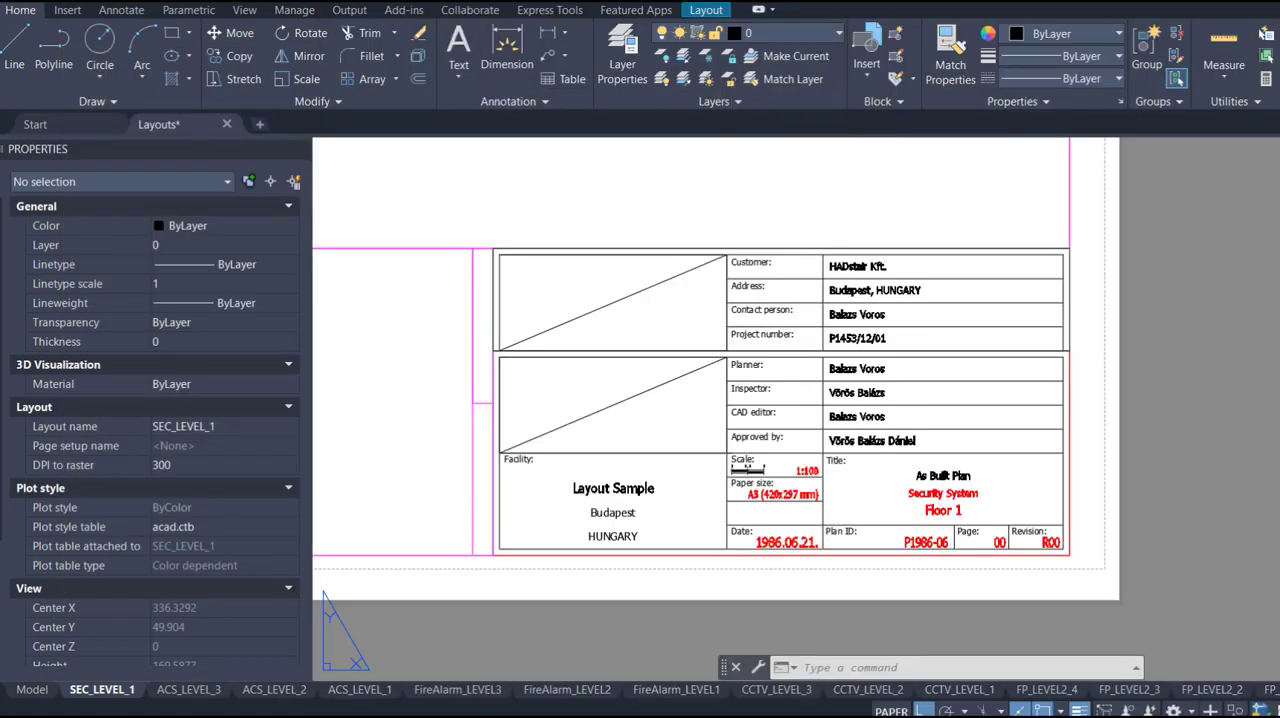
# - Launch HADstair in AutoCAD and group-rename the paper spaces using the name list in Rename.txt
pyautogui.click(700, 12)
pyautogui.click(725, 12)
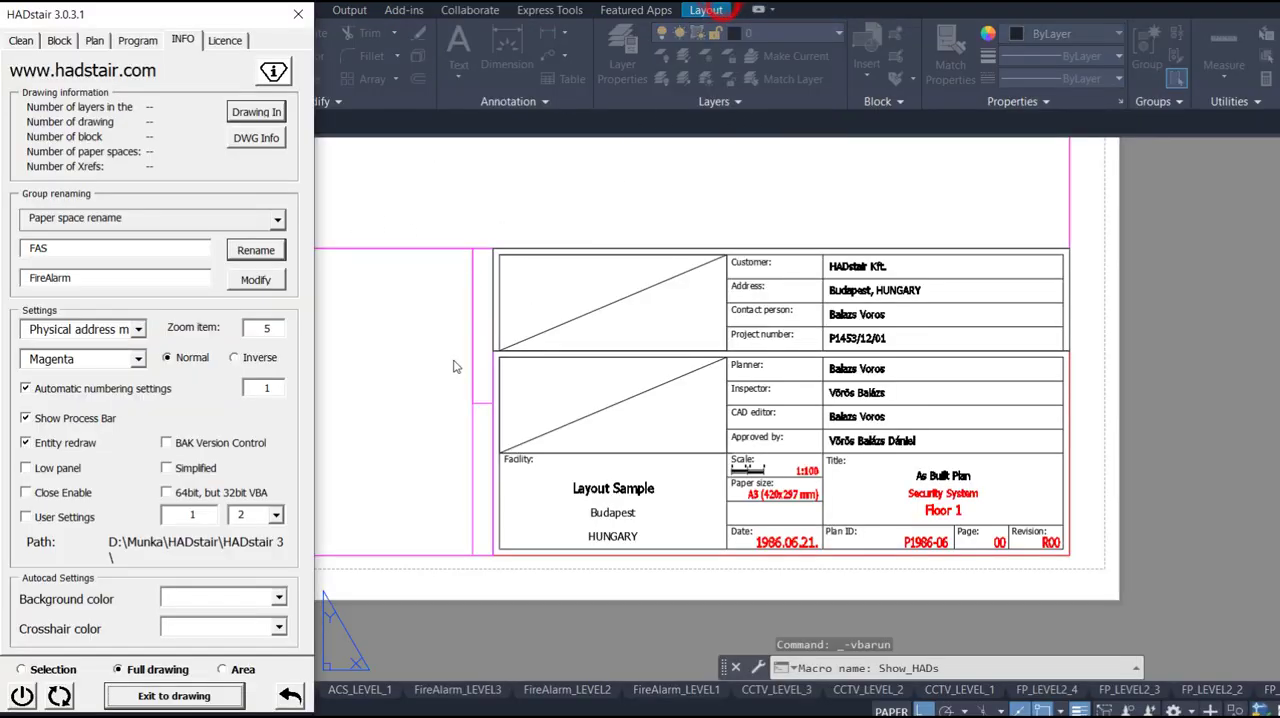
pyautogui.click(256, 281)
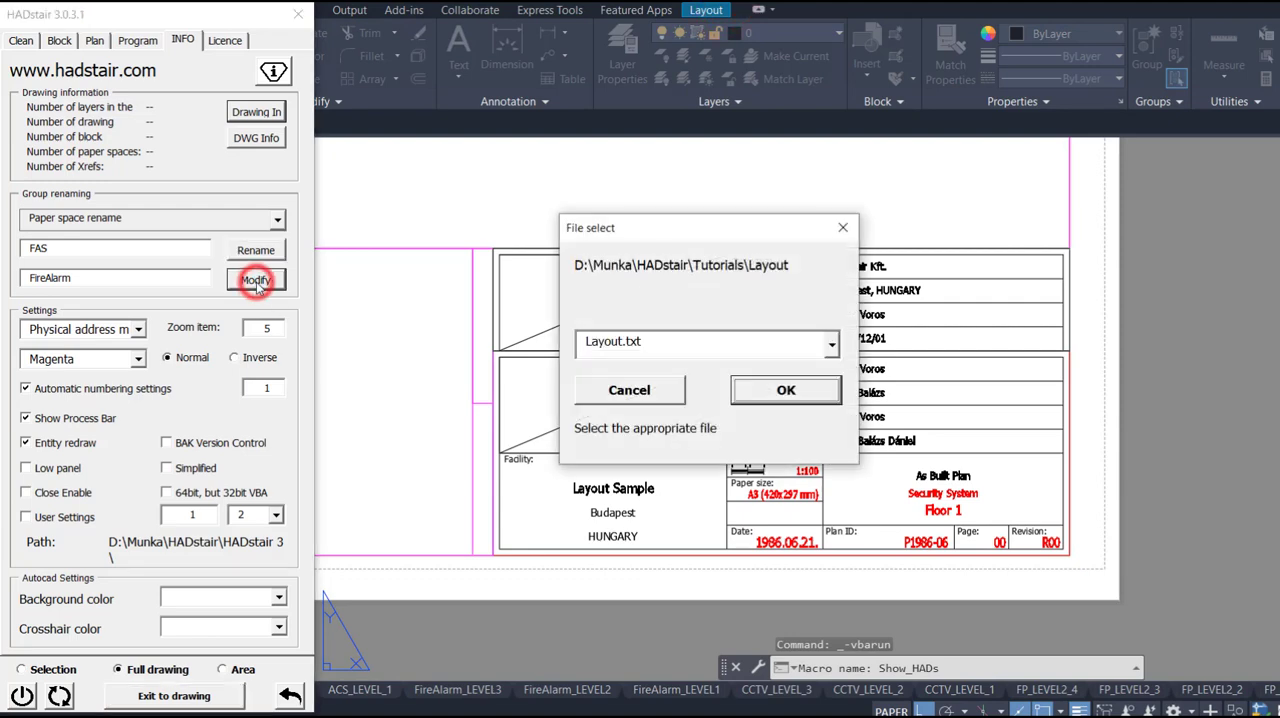
pyautogui.click(831, 344)
pyautogui.click(741, 388)
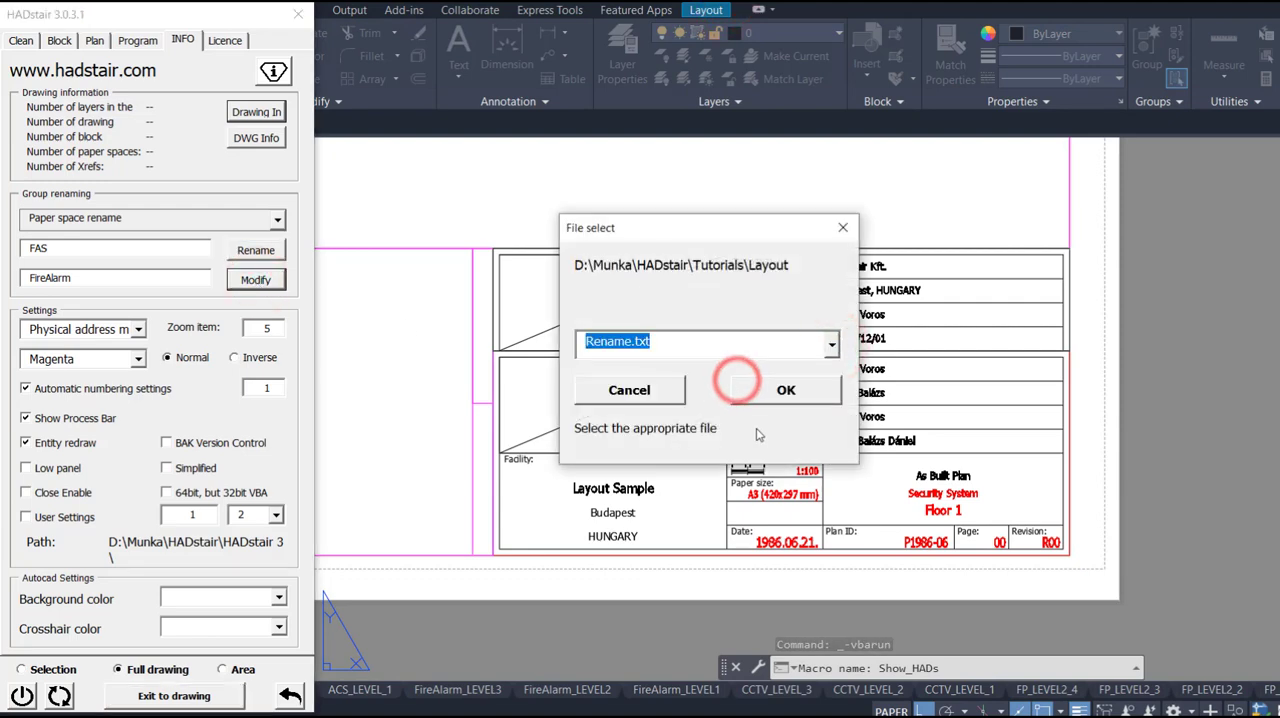
pyautogui.click(798, 394)
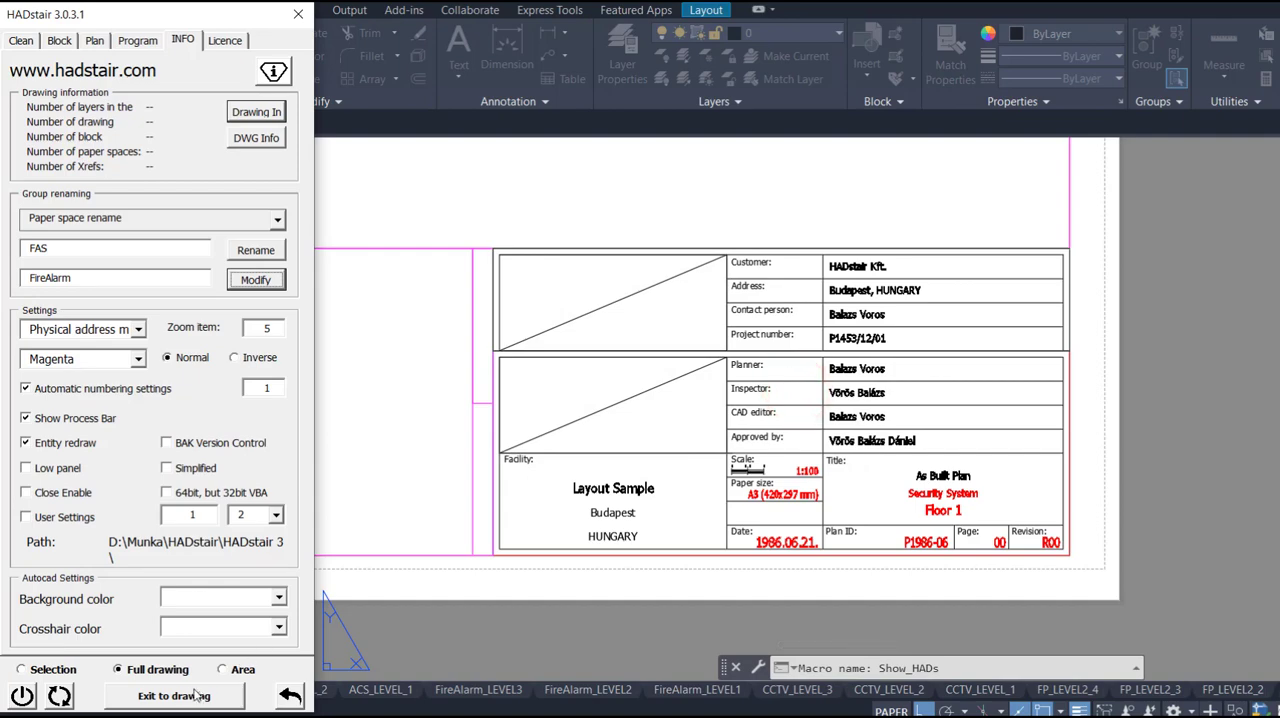
# - Refresh the paper space selector, check the renamed security layouts, and examine the detailed list with paper sizes and print styles
pyautogui.click(97, 40)
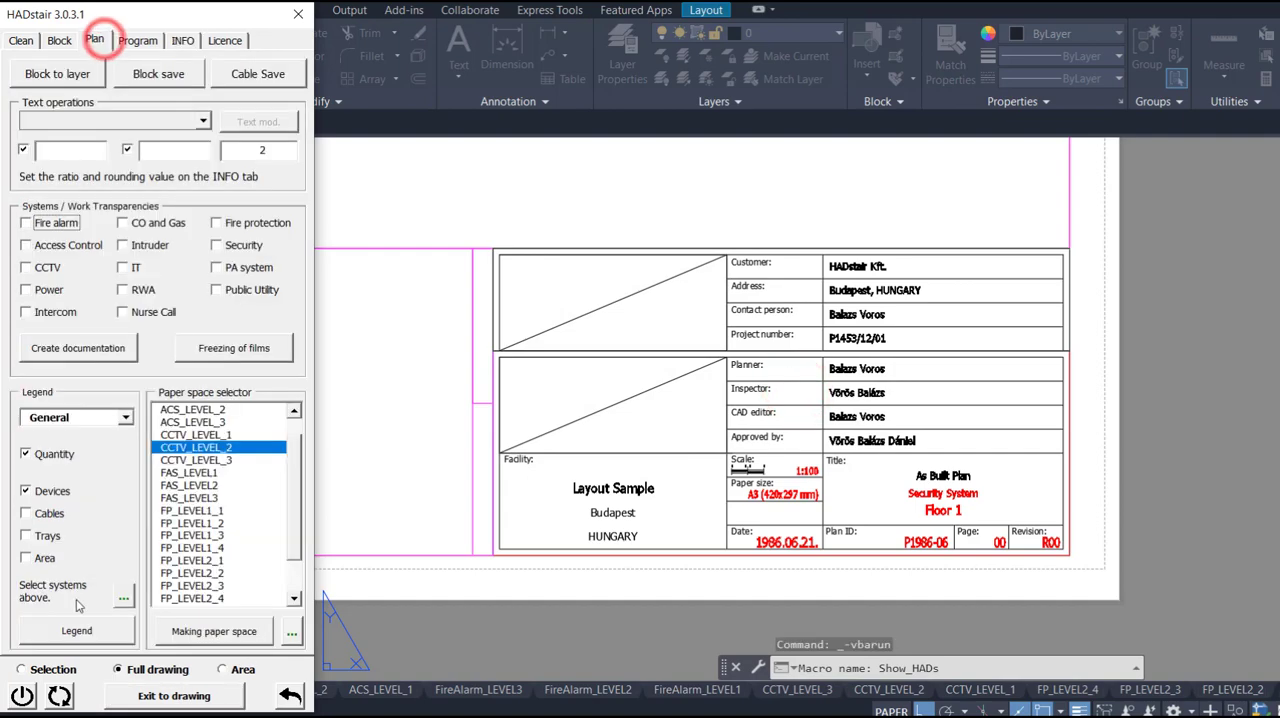
pyautogui.click(59, 696)
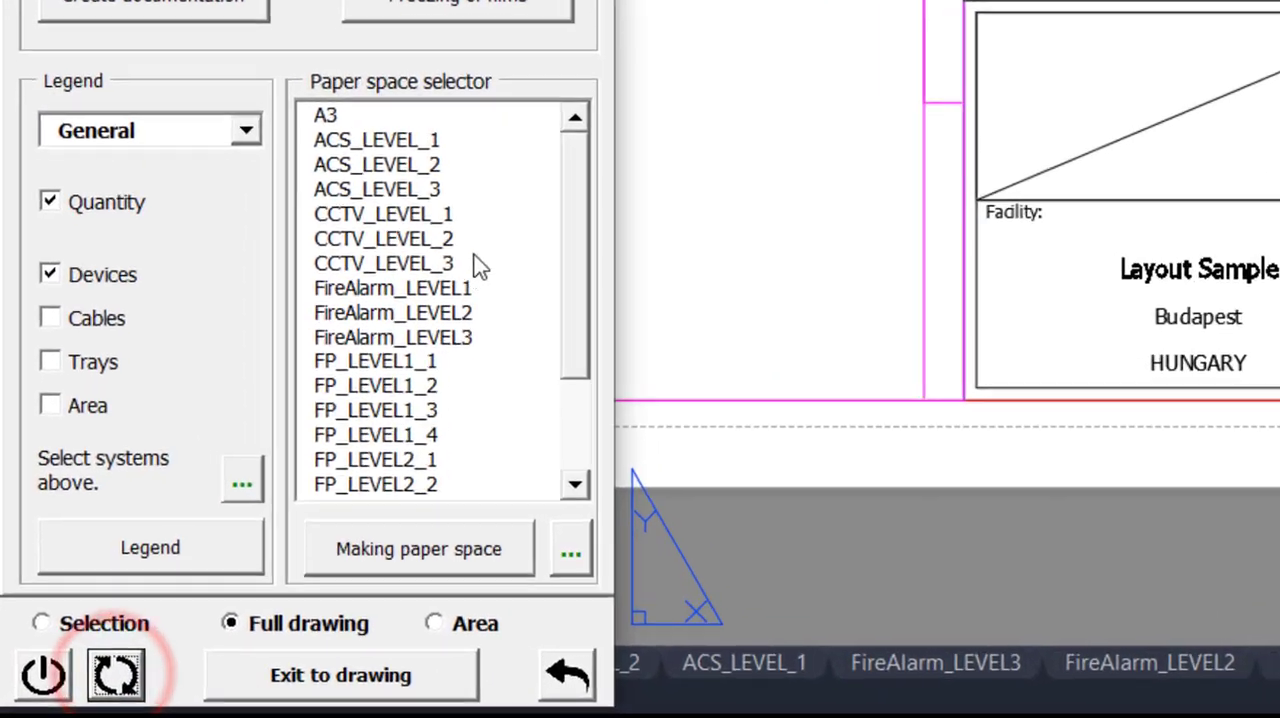
pyautogui.moveTo(597, 228); pyautogui.dragTo(591, 371)
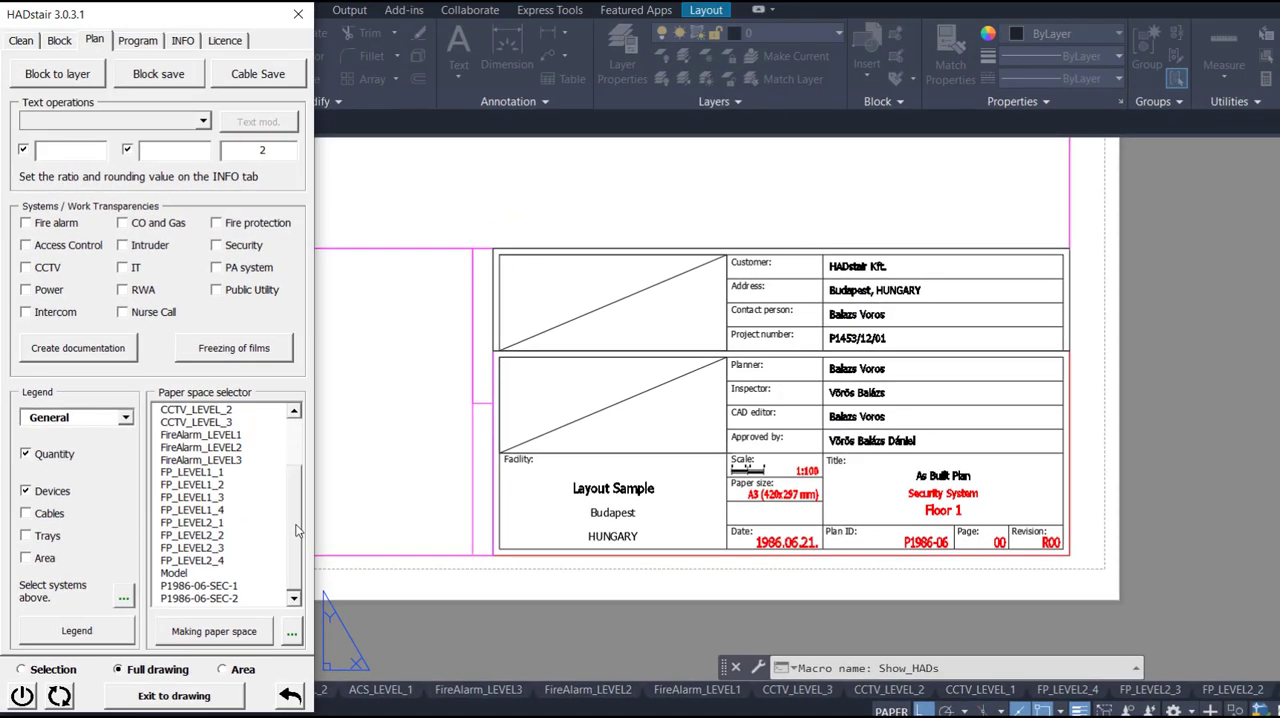
pyautogui.click(290, 624)
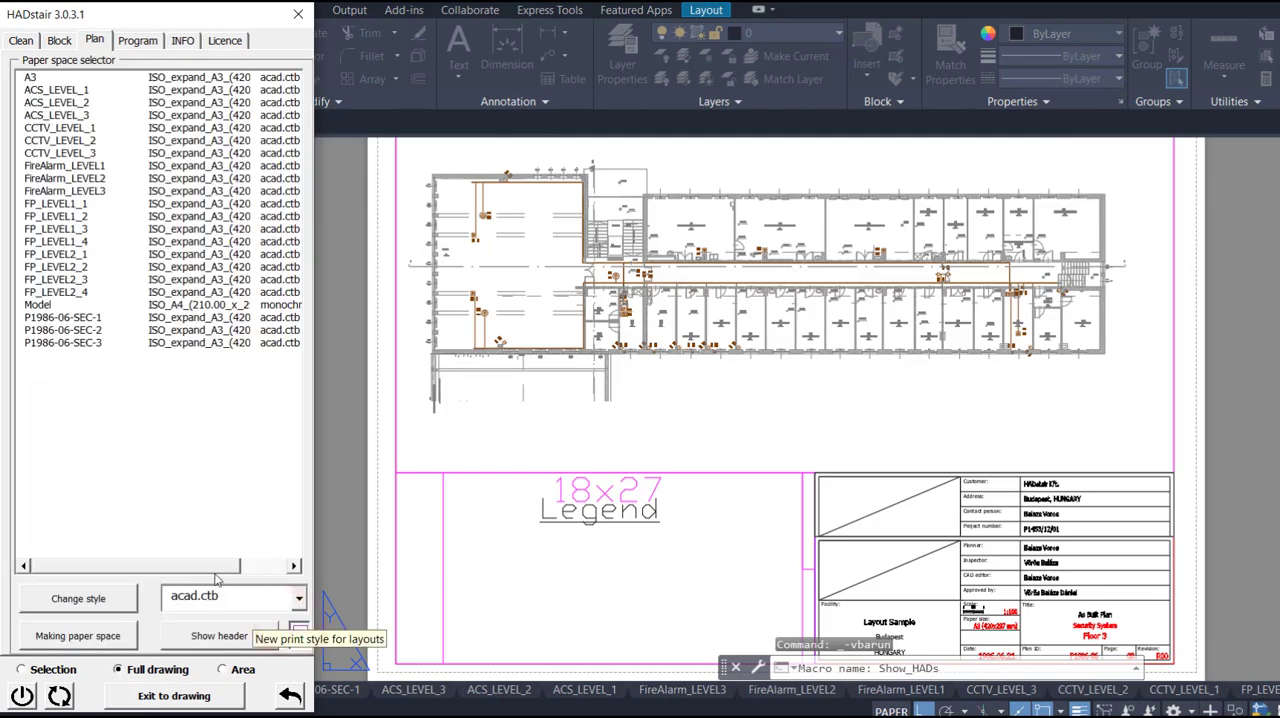
pyautogui.moveTo(214, 569); pyautogui.dragTo(162, 572)
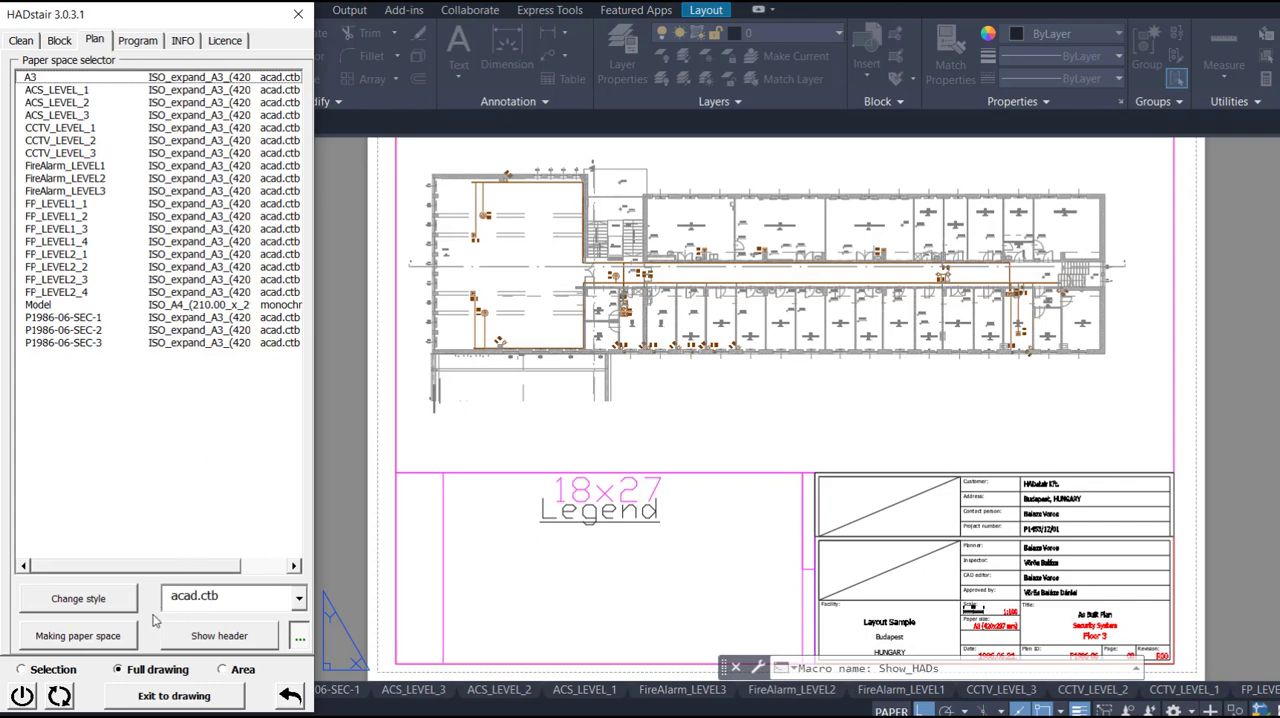
# - Set the print style of all layouts to Grayscale.ctb and check it in the paper space list
pyautogui.click(298, 598)
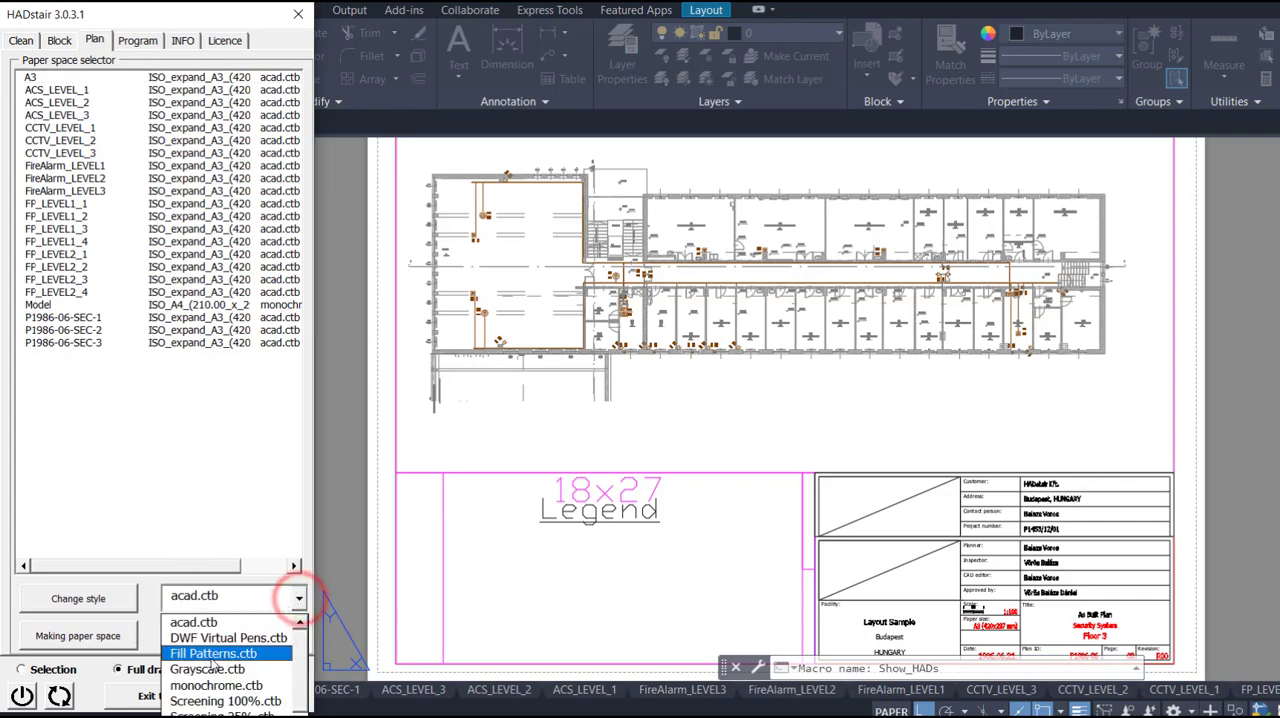
pyautogui.click(211, 669)
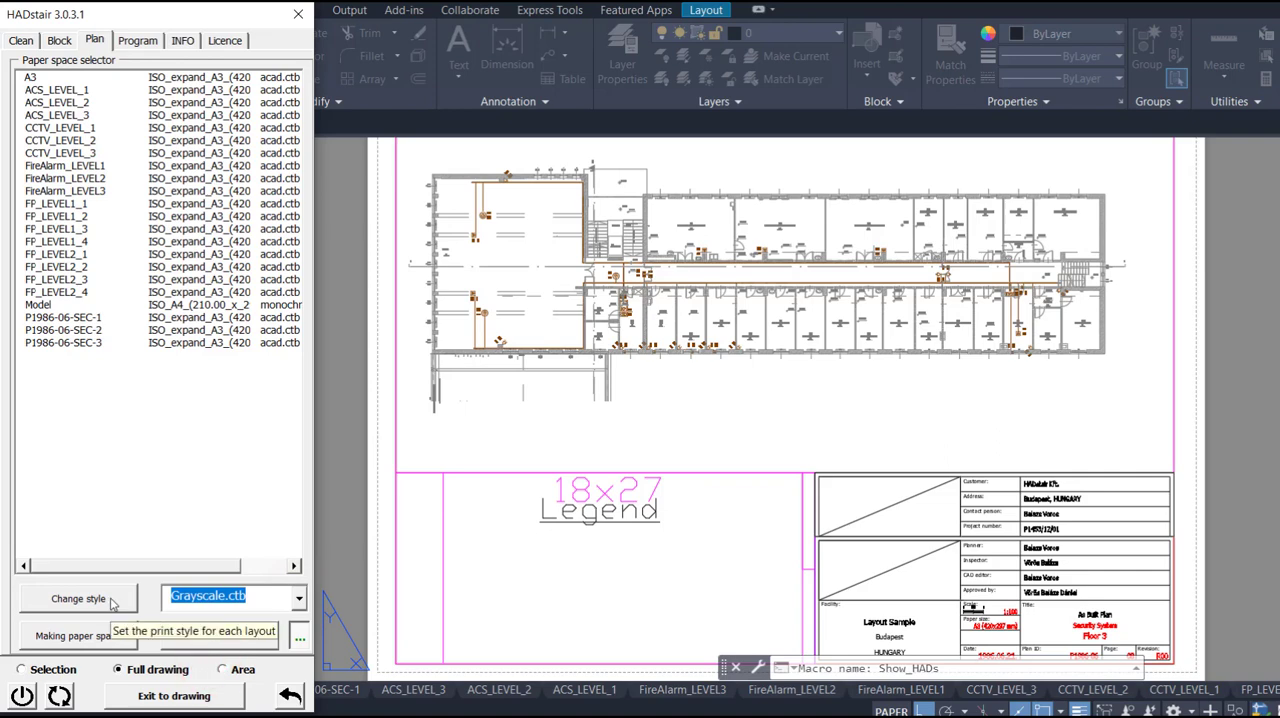
pyautogui.click(125, 598)
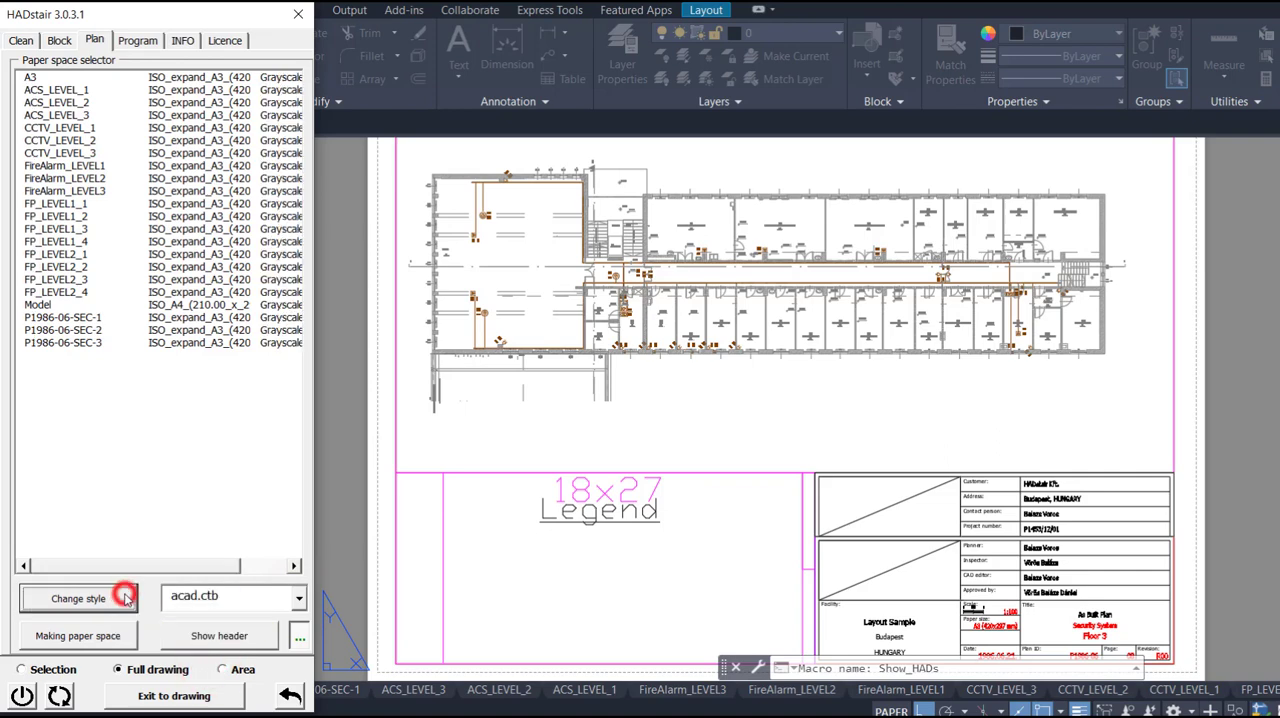
pyautogui.moveTo(191, 565); pyautogui.dragTo(243, 566)
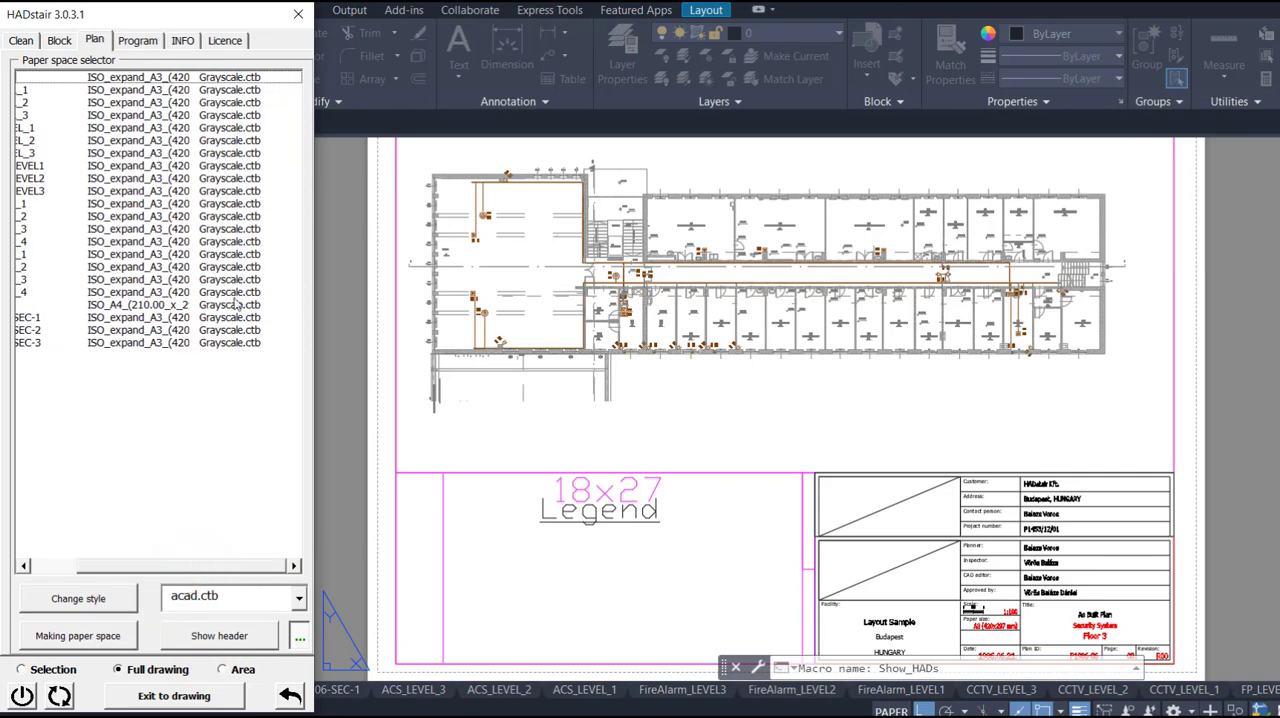
pyautogui.click(236, 567)
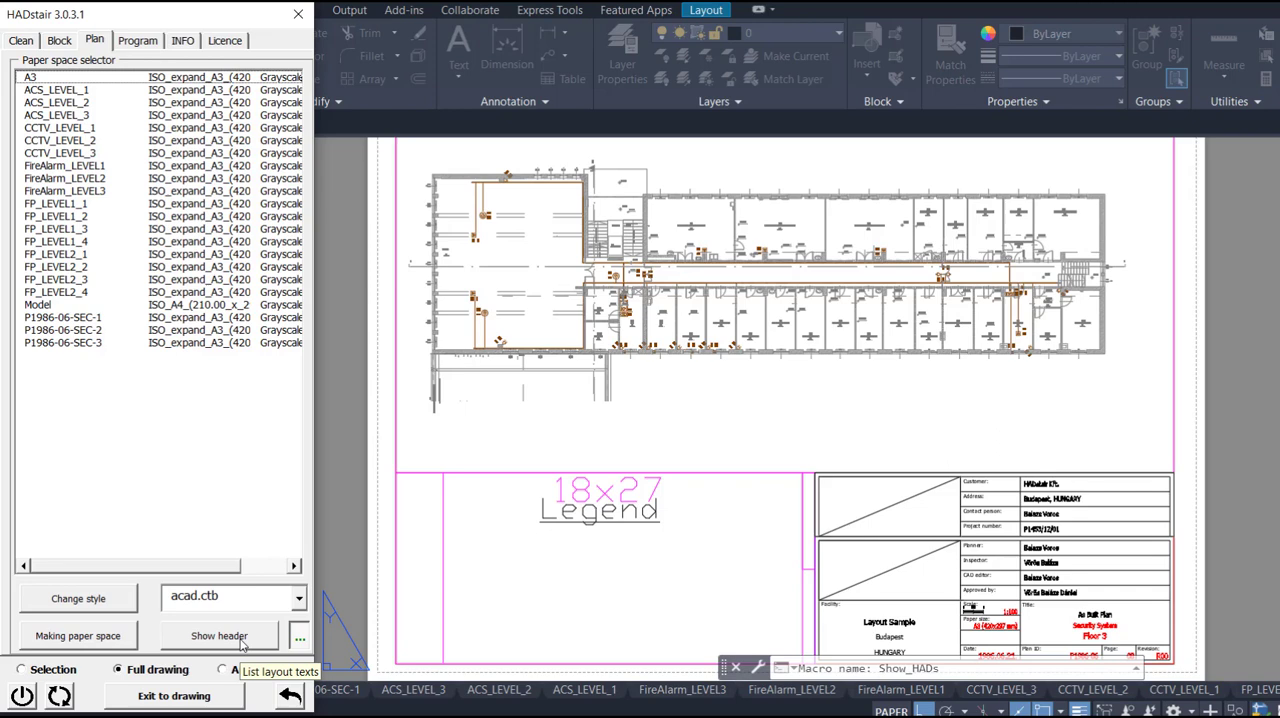
# - Show the header texts of every layout and go through them one by one, from A3 to the security layouts
pyautogui.click(241, 640)
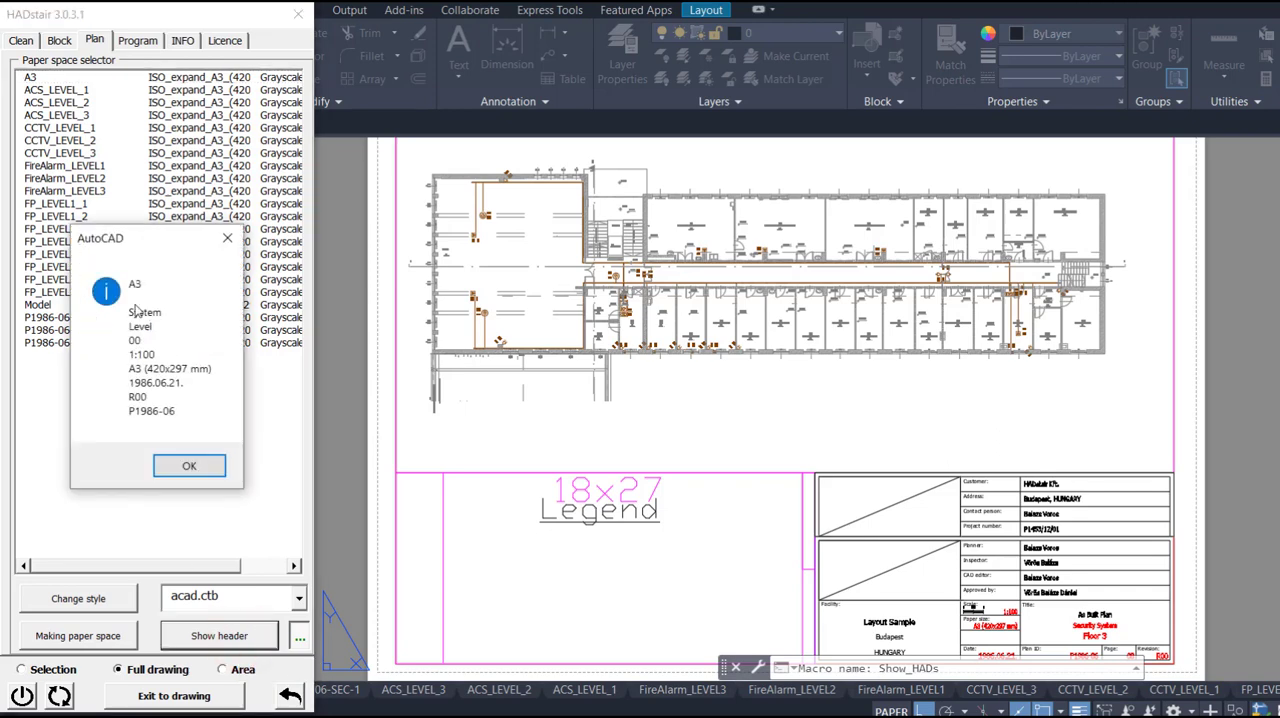
pyautogui.click(189, 462)
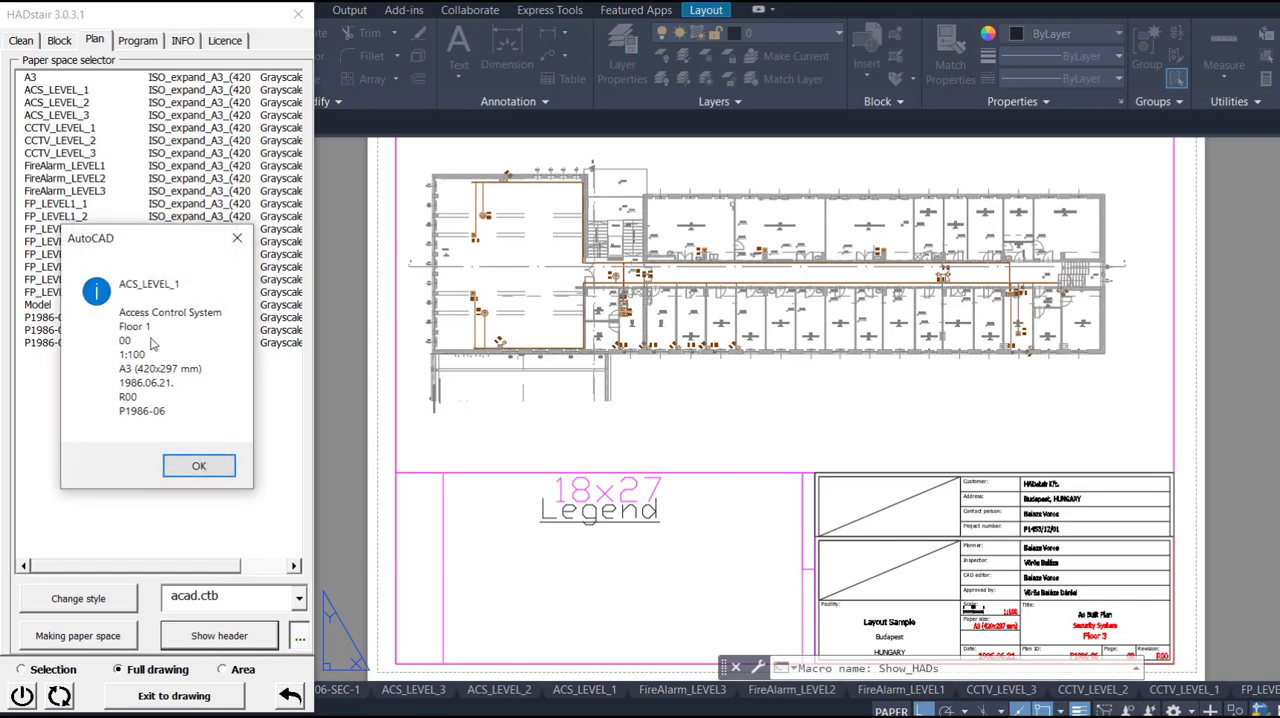
pyautogui.click(197, 467)
pyautogui.click(197, 467)
pyautogui.click(197, 467)
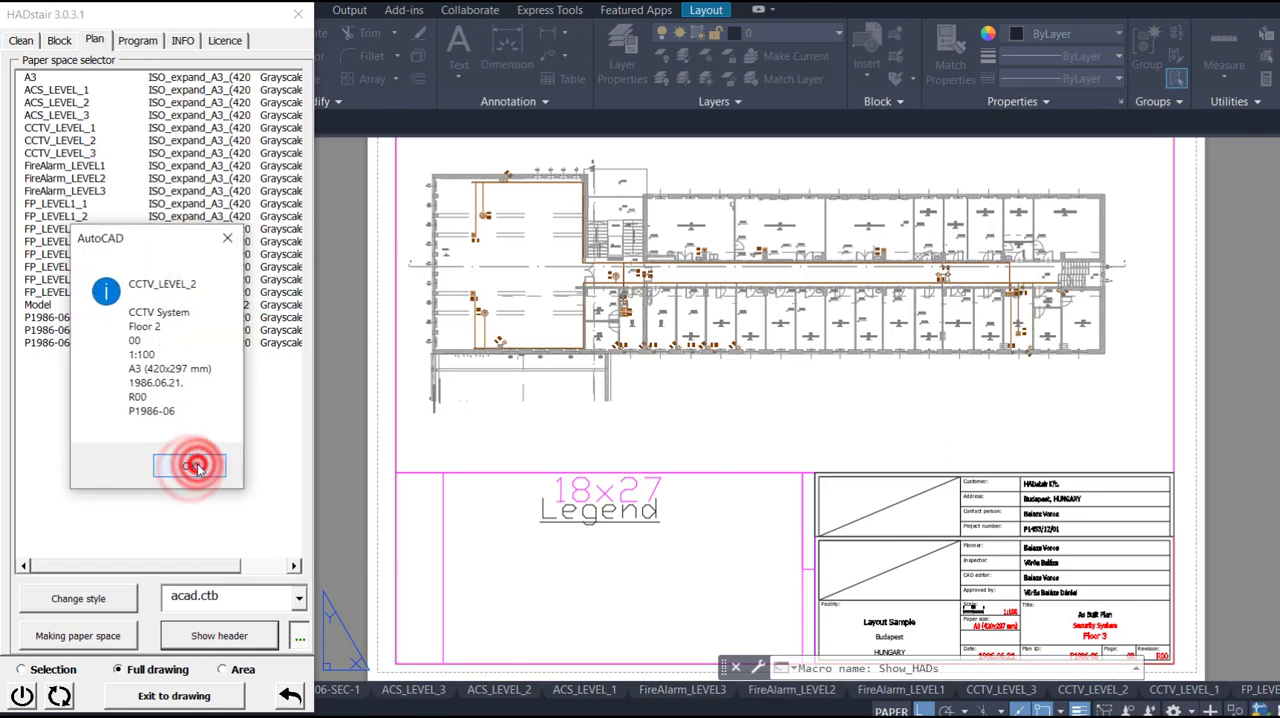
pyautogui.click(198, 467)
pyautogui.click(198, 467)
pyautogui.click(198, 466)
pyautogui.click(198, 466)
pyautogui.click(197, 467)
pyautogui.click(197, 467)
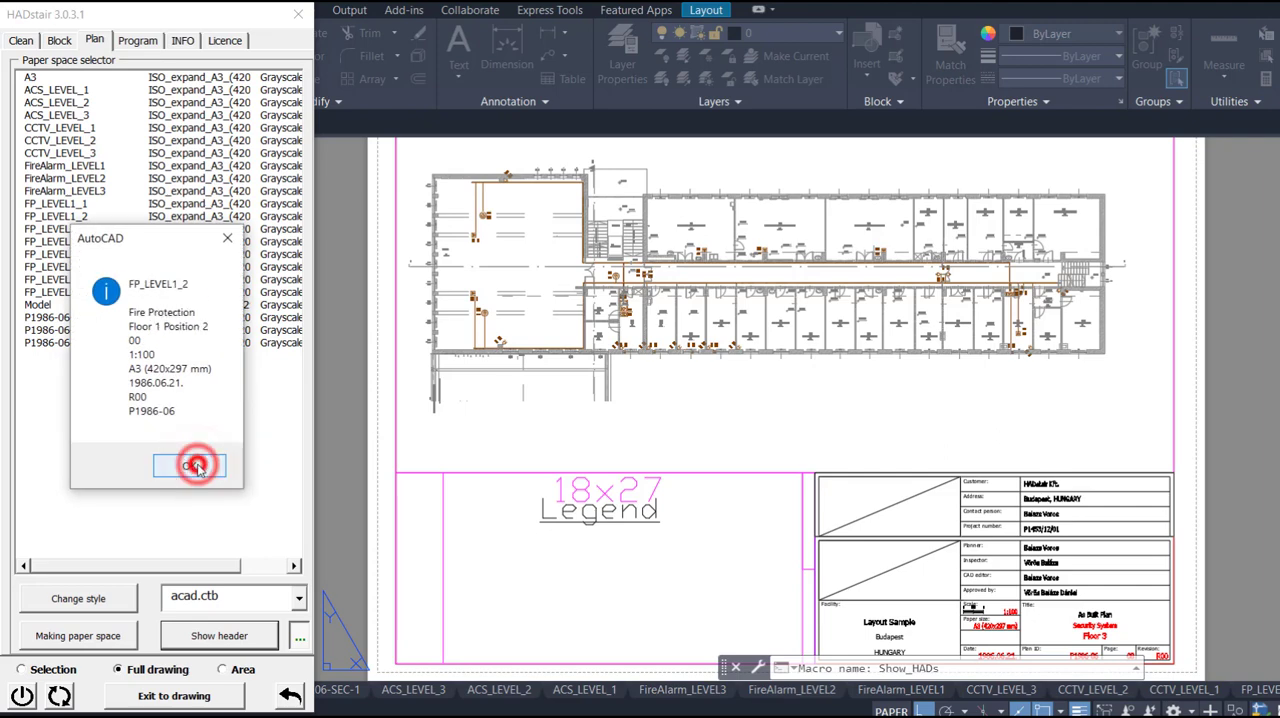
pyautogui.click(196, 467)
pyautogui.click(195, 468)
pyautogui.click(195, 467)
pyautogui.click(196, 467)
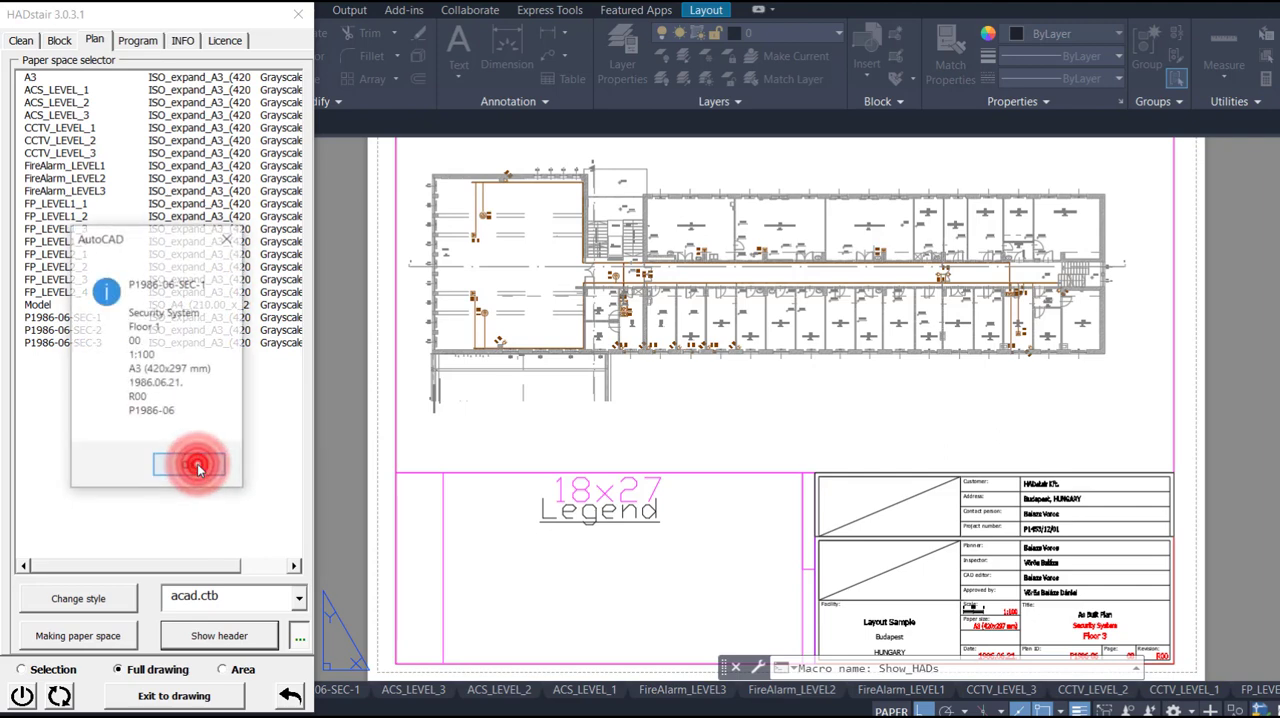
pyautogui.click(197, 468)
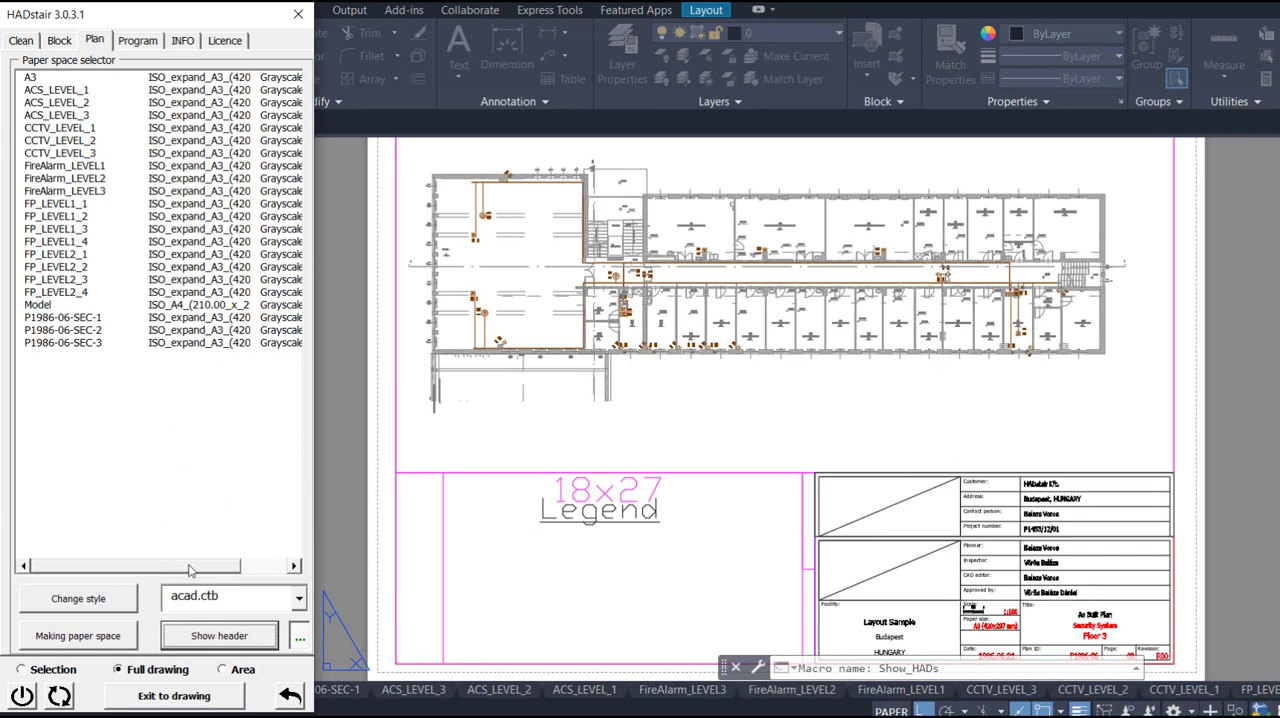
# - Read the help on layout texts, then save the texts of all layouts to a file and exit to the drawing
pyautogui.rightClick(242, 637)
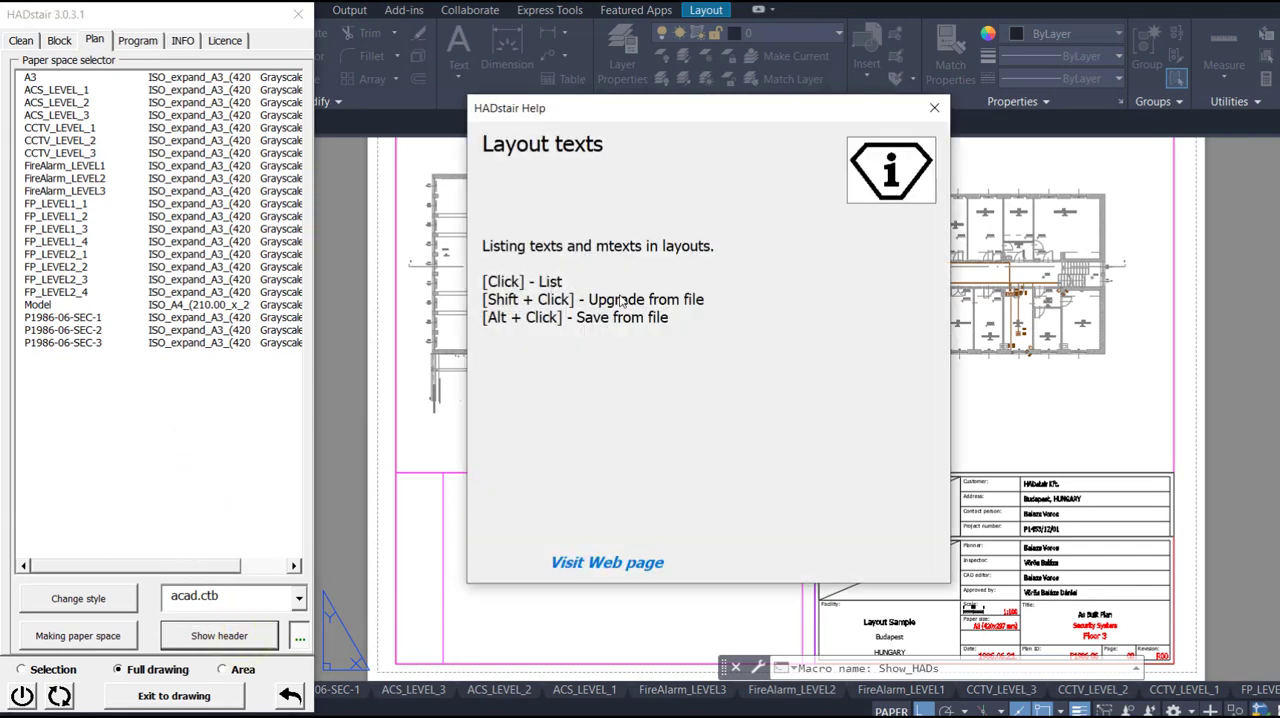
pyautogui.click(935, 109)
pyautogui.press('alt')
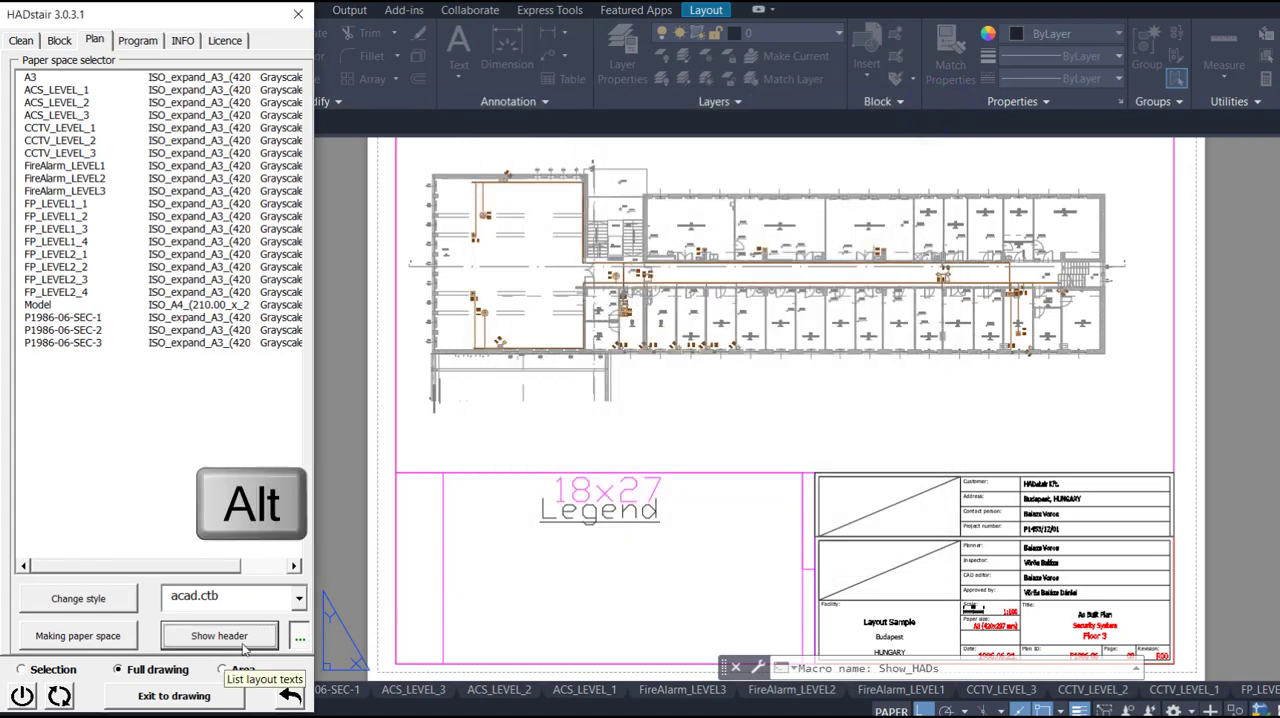
pyautogui.click(205, 696)
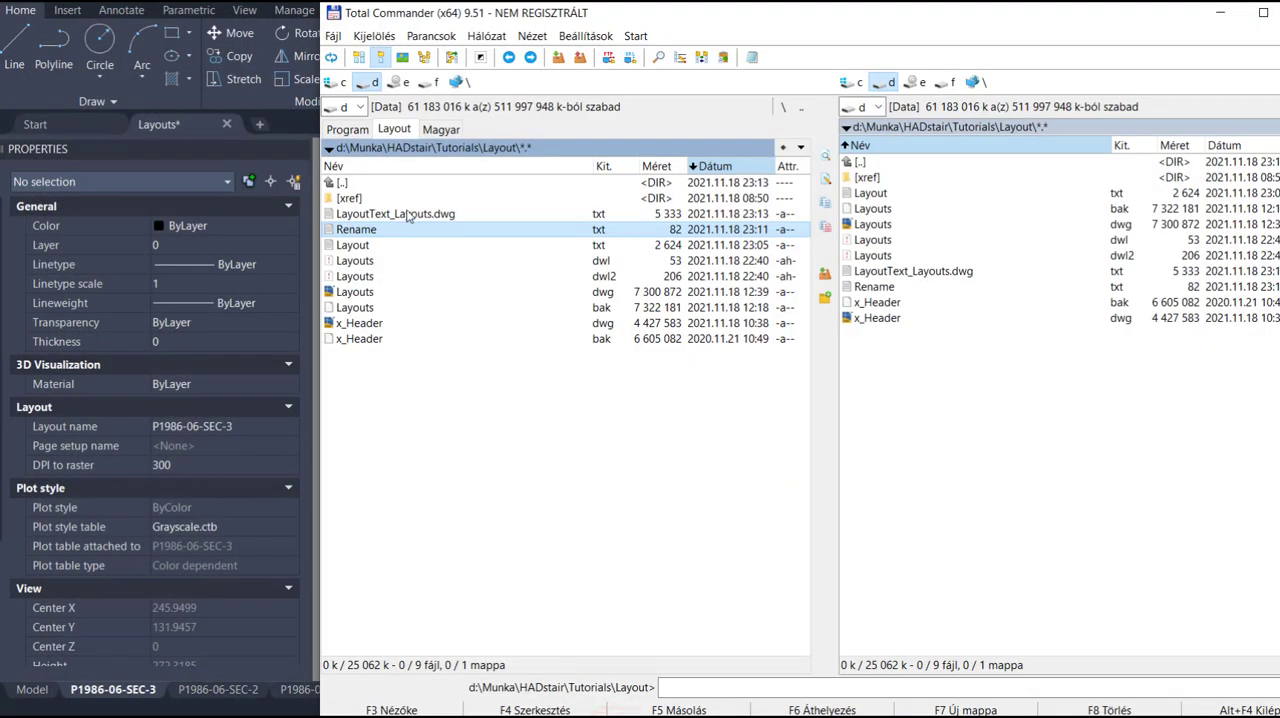
# - In Total Commander, open LayoutText_Layouts.dwg.txt, examine the saved handles, layout names and texts, and return to the AutoCAD drawing
pyautogui.click(408, 215)
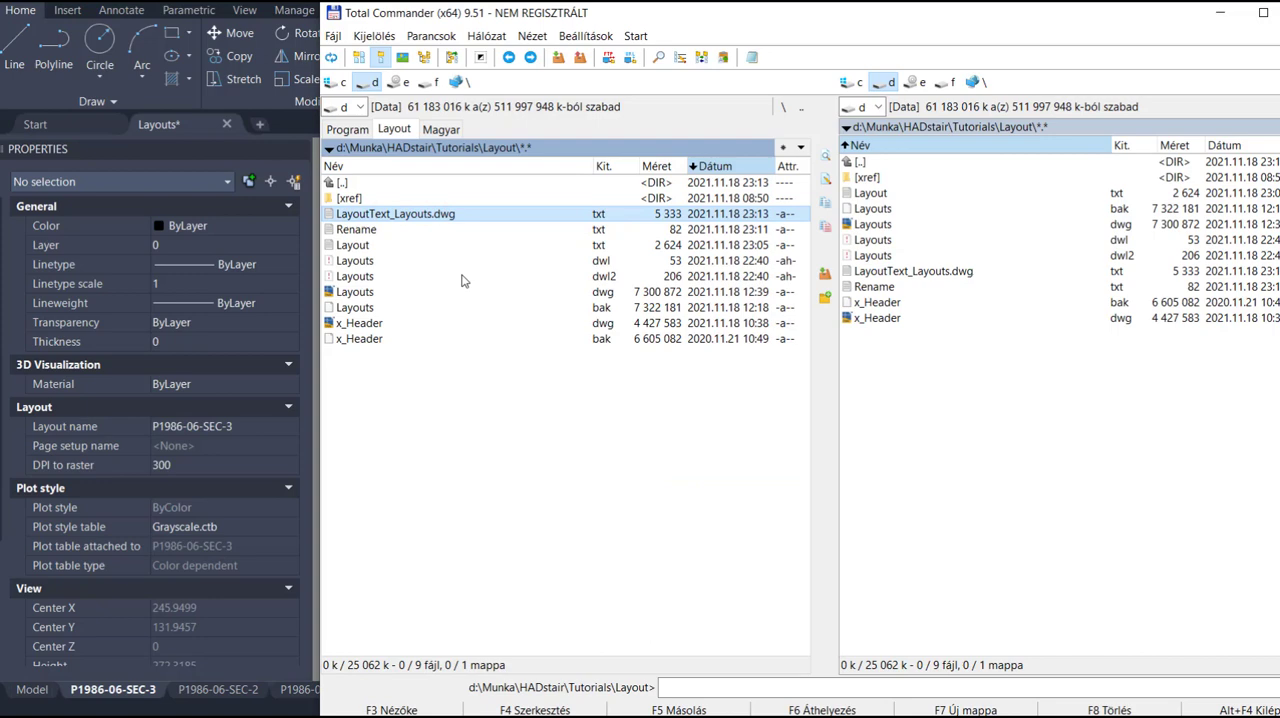
pyautogui.press('Return')
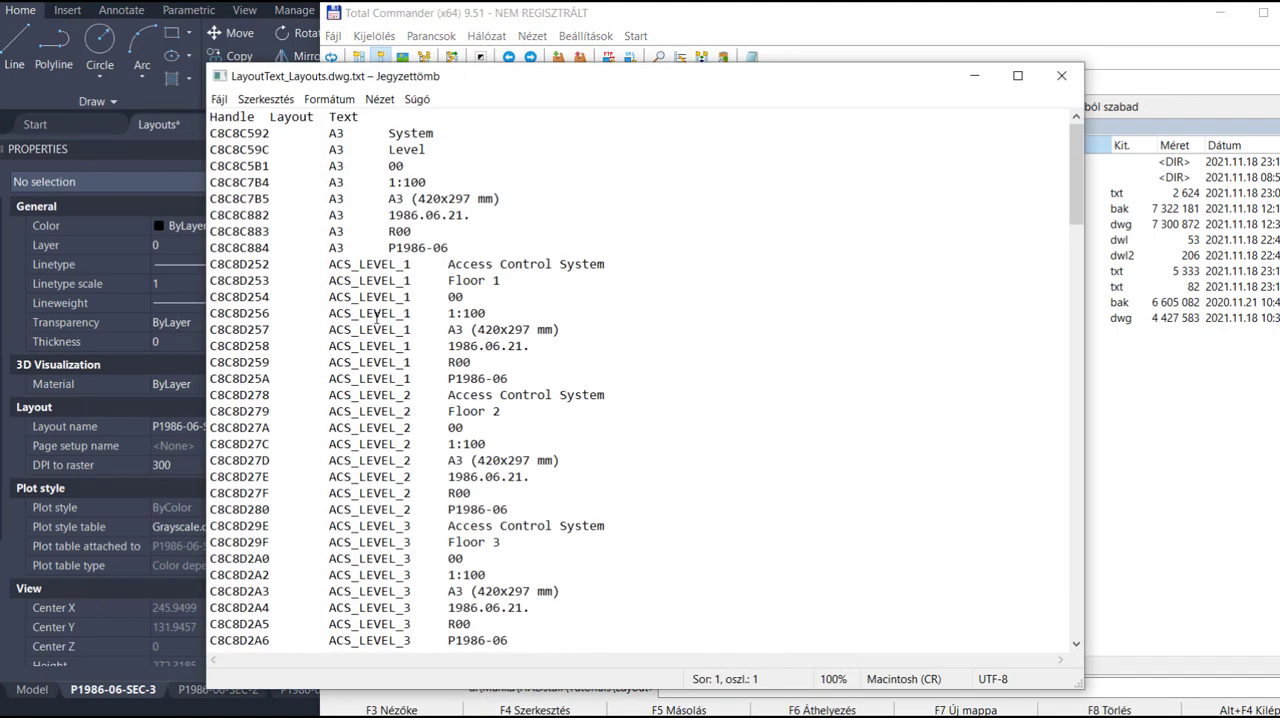
pyautogui.scroll(-15, 308, 306)
pyautogui.scroll(15, 389, 427)
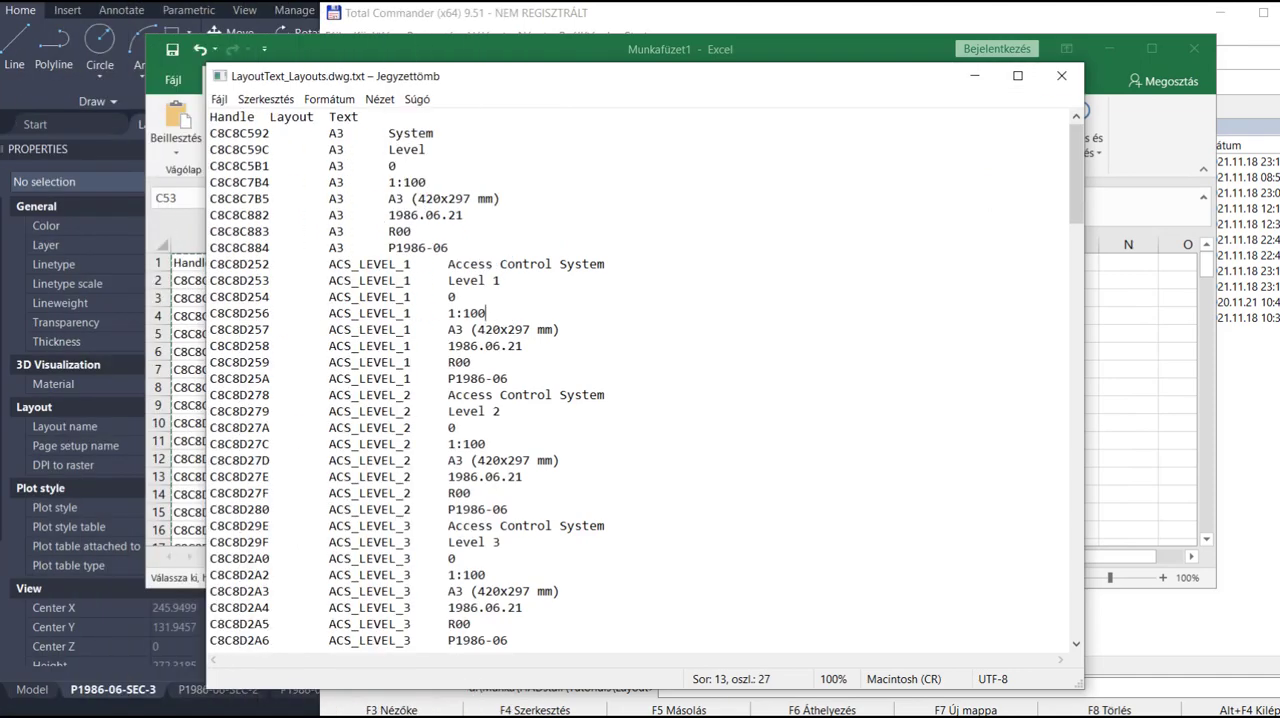
pyautogui.click(556, 3)
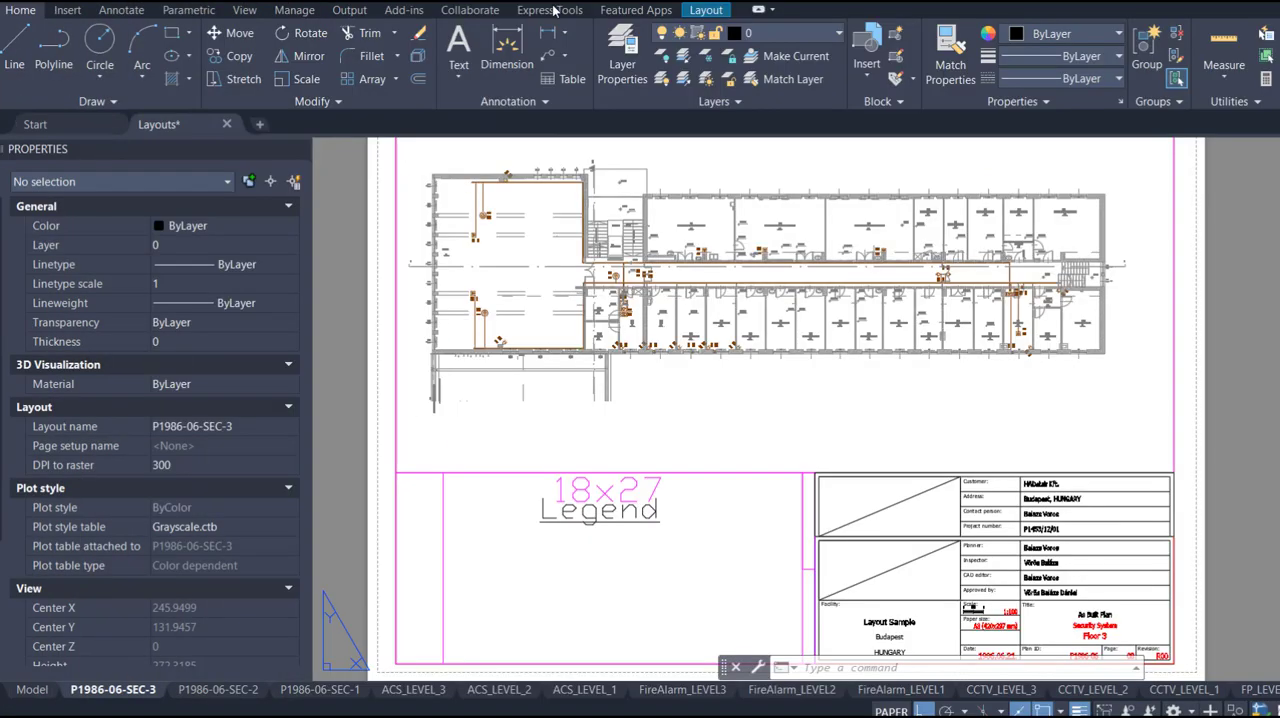
# - Load the header texts from LayoutText_Layouts.dwg.txt back into the layouts, exit to the drawing and check the title block of P1986-06-SEC-3
pyautogui.click(758, 9)
pyautogui.click(765, 9)
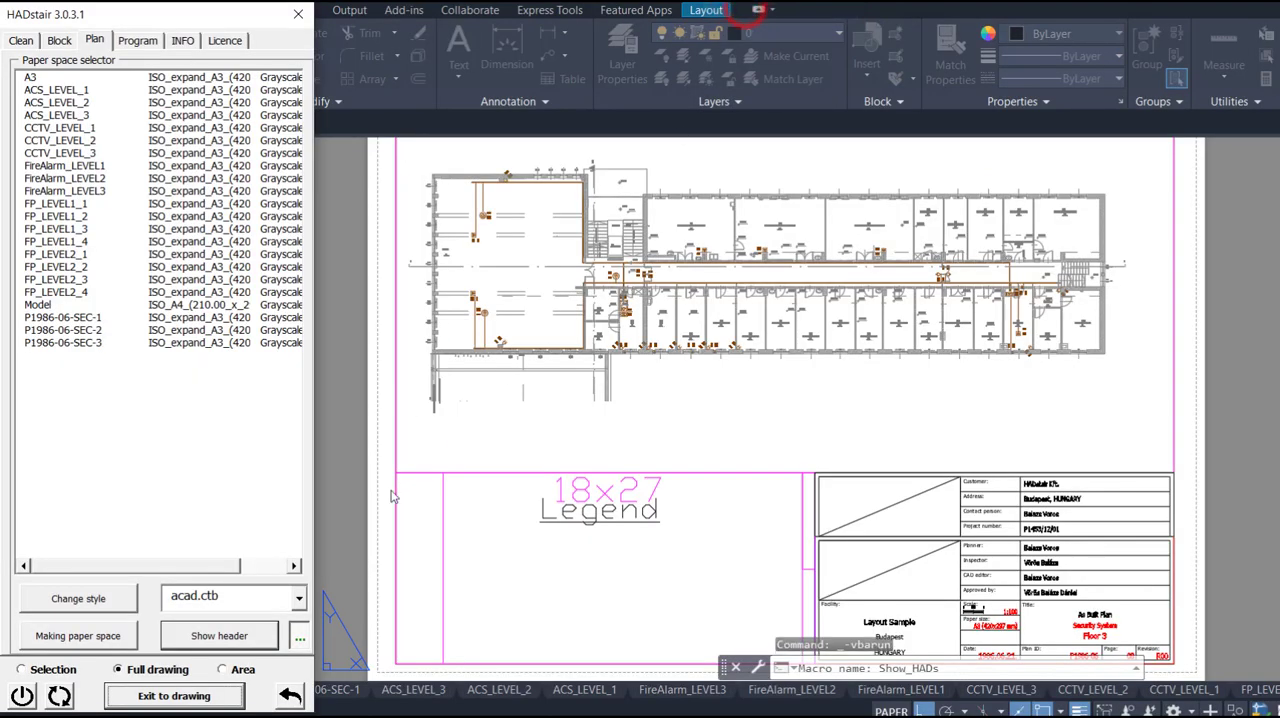
pyautogui.press('shift')
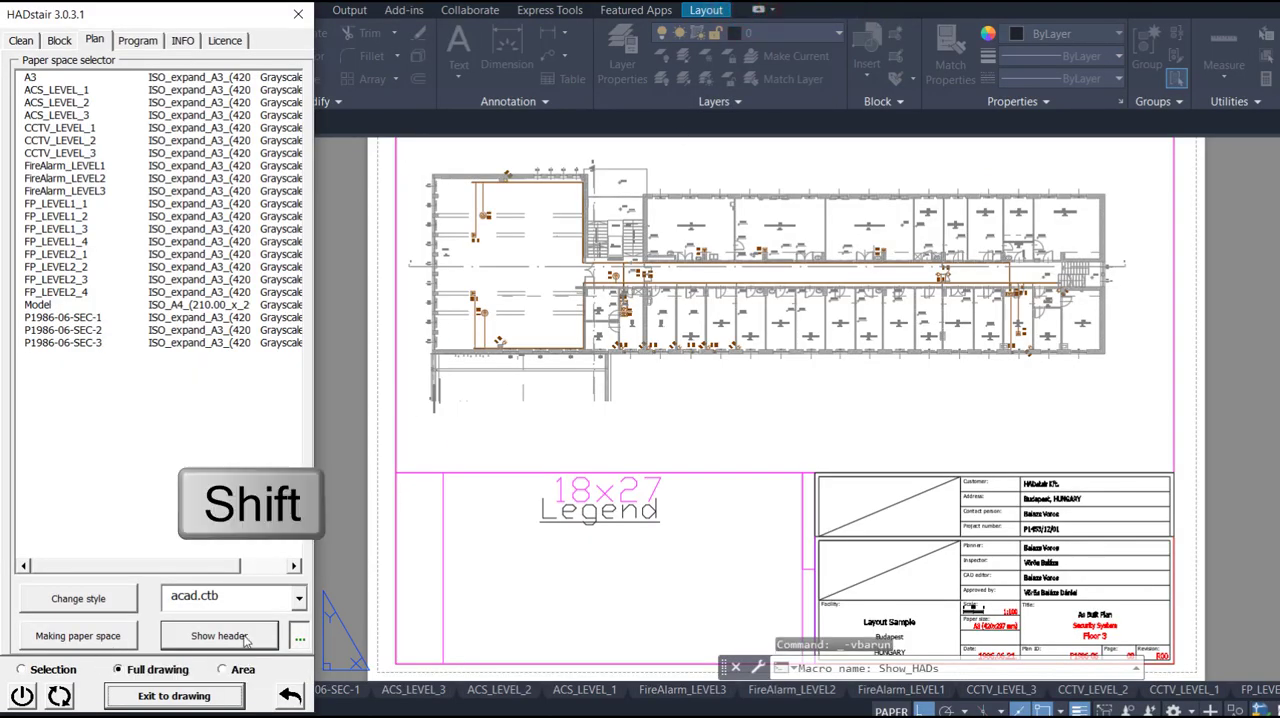
pyautogui.keyDown('shift'); pyautogui.click(219, 636); pyautogui.keyUp('shift')
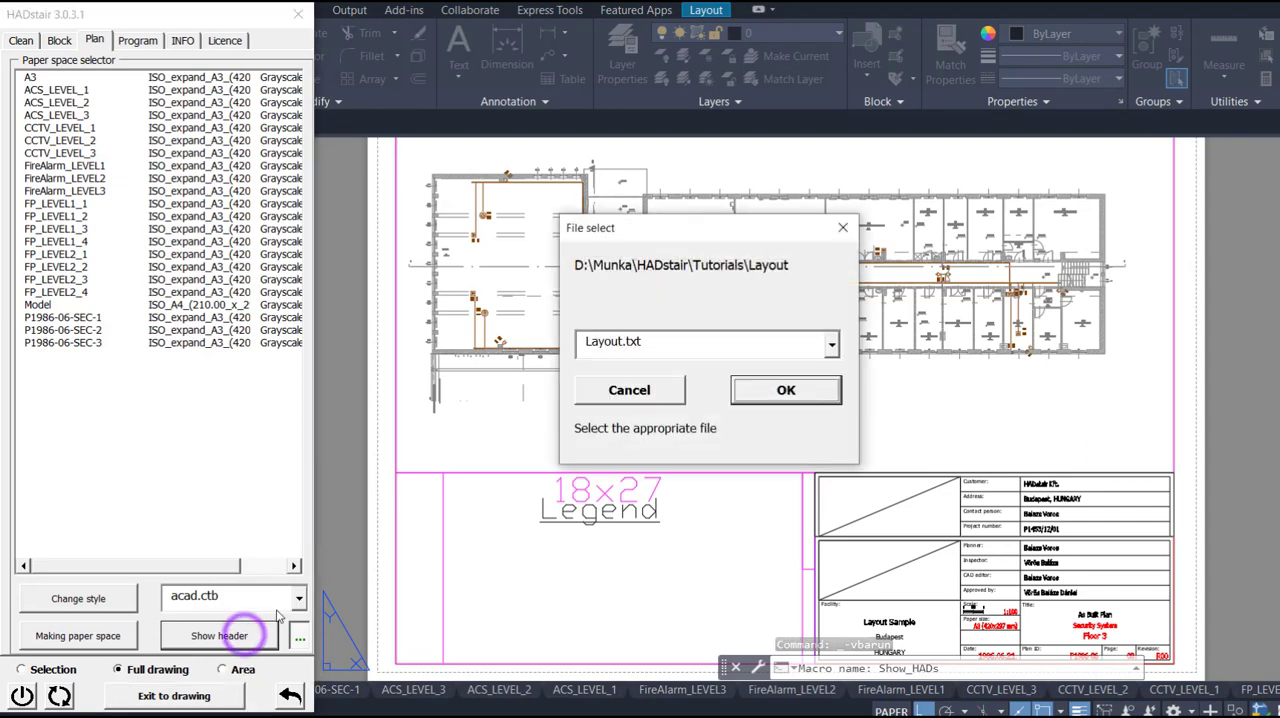
pyautogui.click(830, 345)
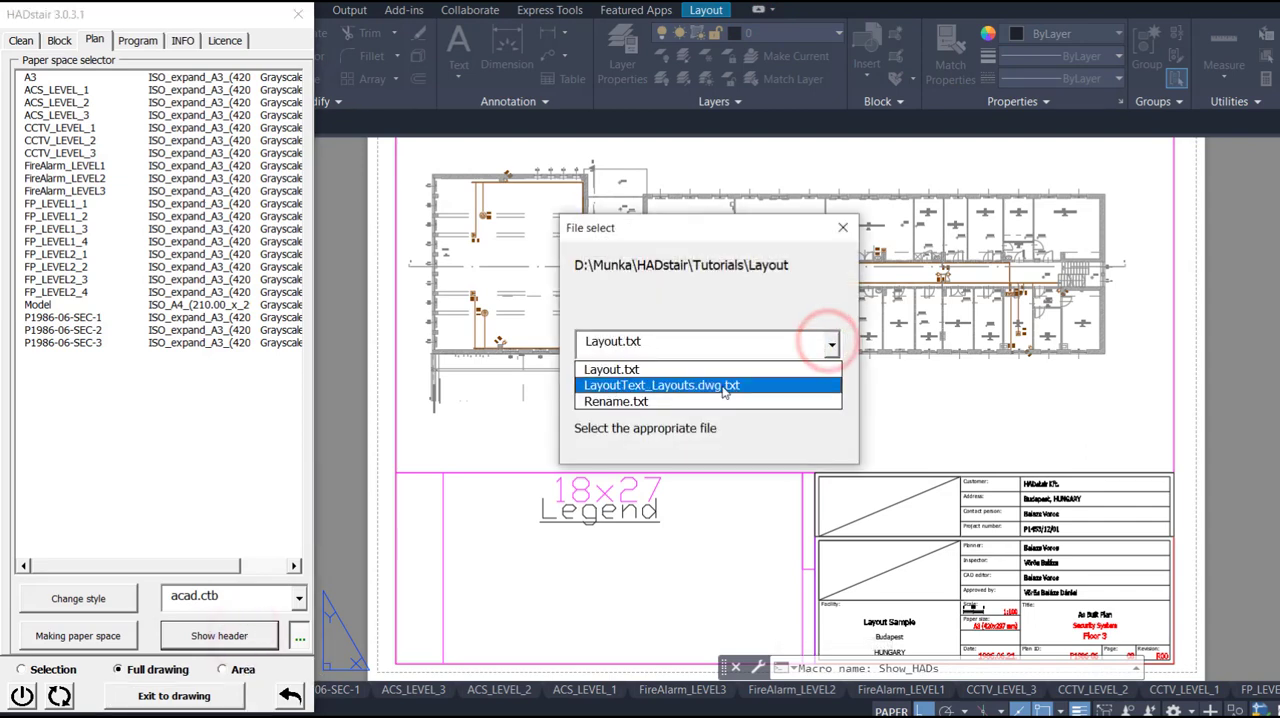
pyautogui.click(722, 382)
pyautogui.click(787, 390)
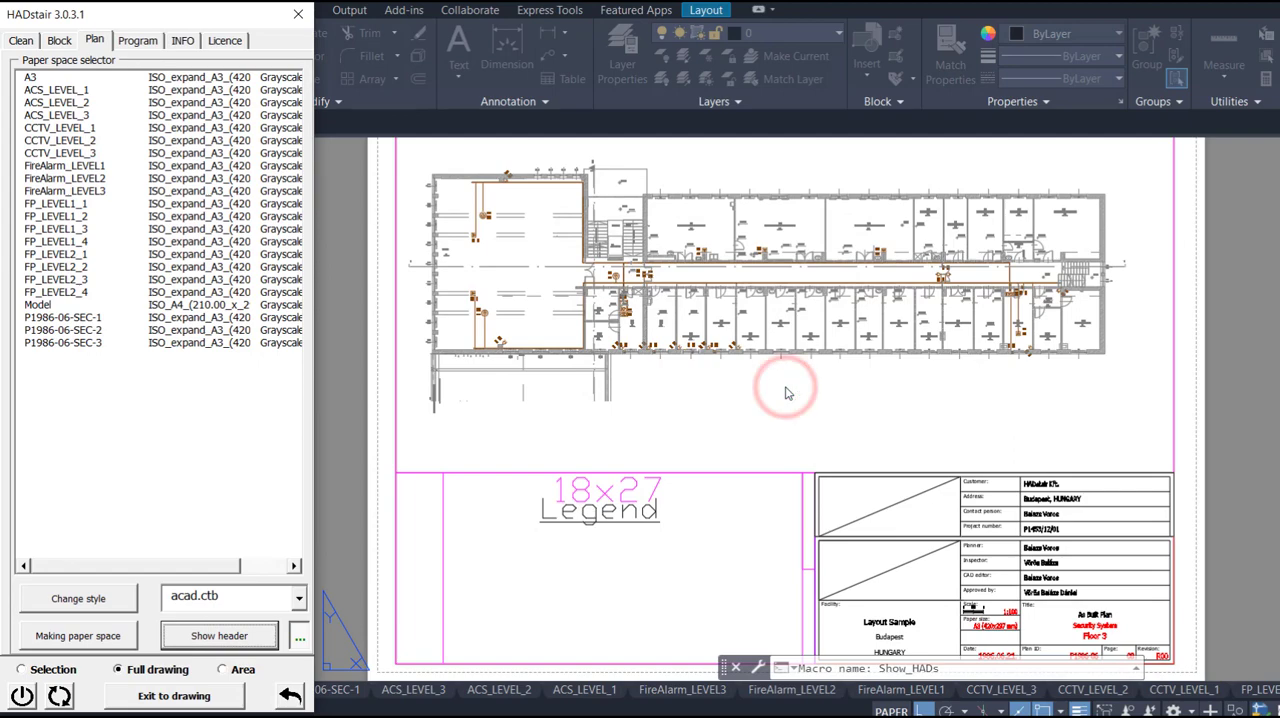
pyautogui.click(175, 696)
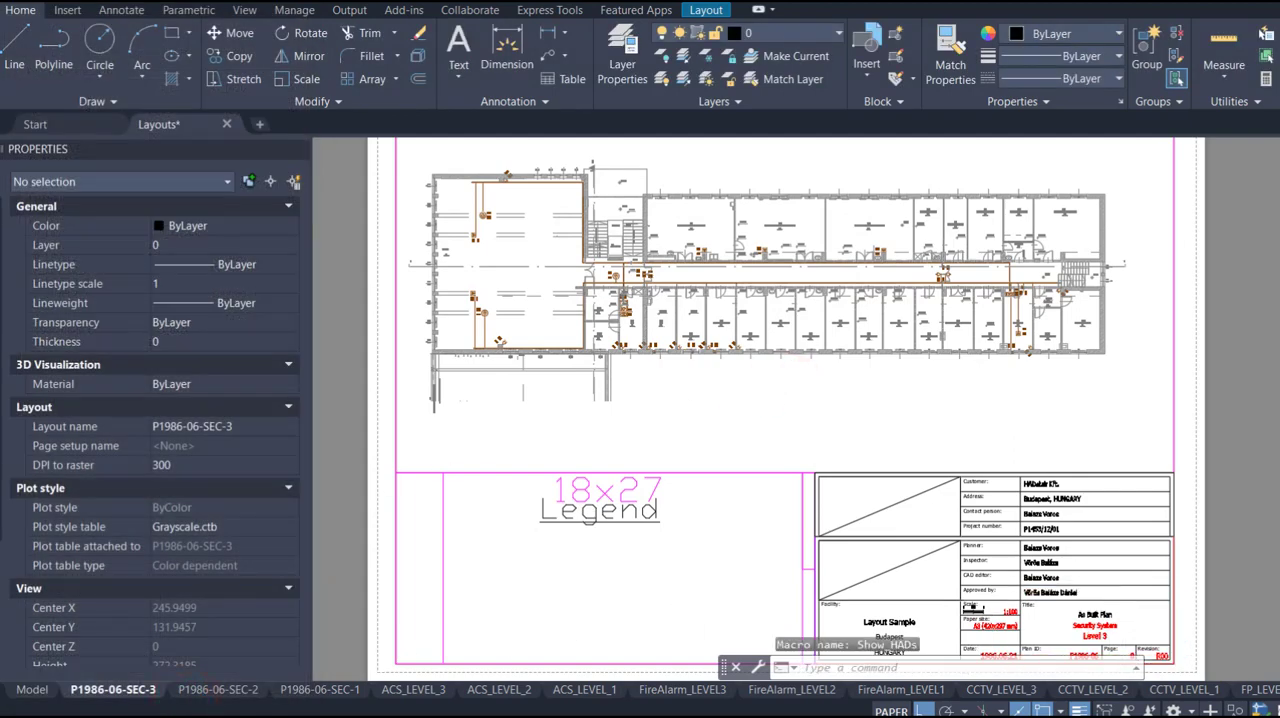
pyautogui.scroll(6, 1093, 603)
pyautogui.moveTo(1093, 603); pyautogui.dragTo(971, 404, button='middle')
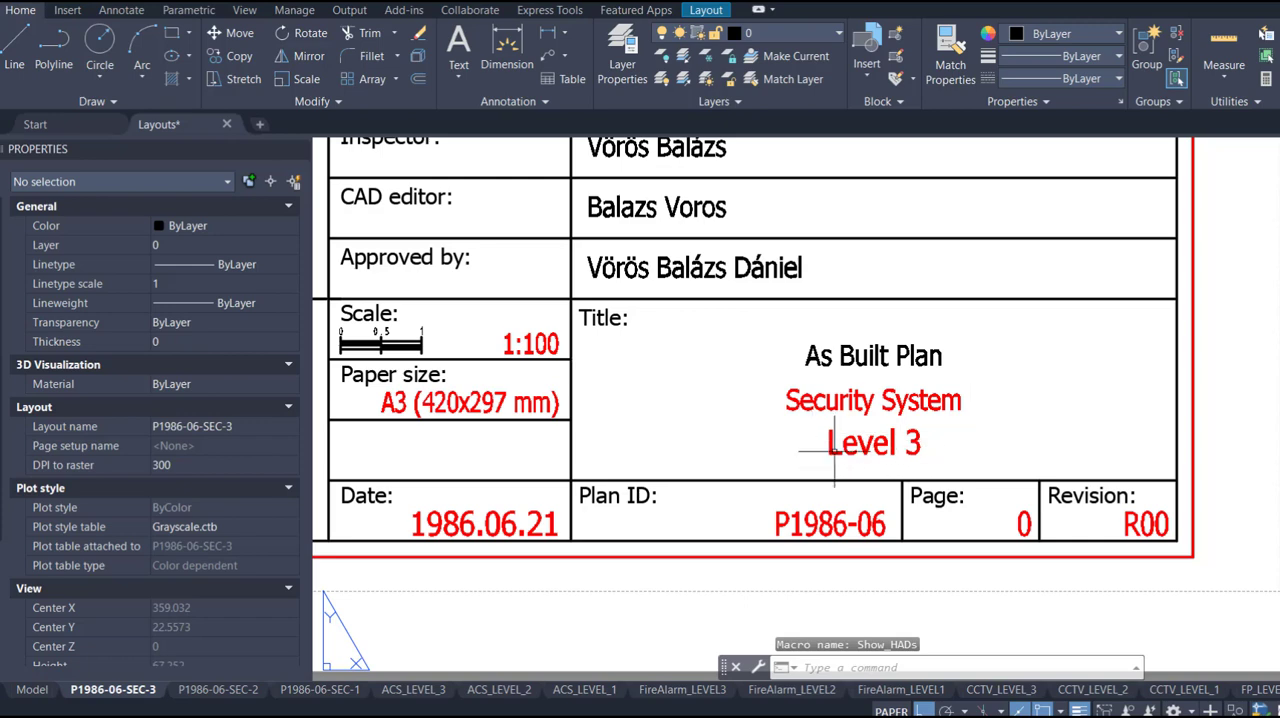
pyautogui.scroll(-4, 875, 470)
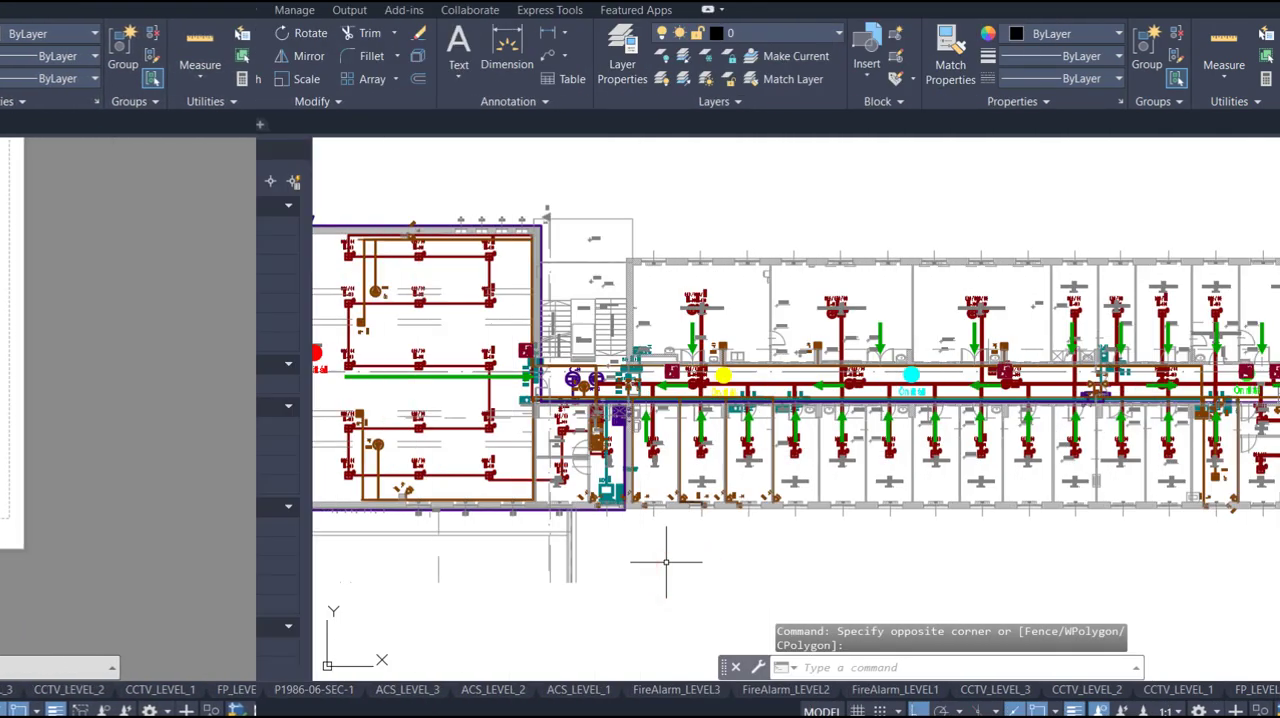
# - Start the PUBLISH command, view the unreconciled new layers, reconcile all of them and return to the drawing
pyautogui.write('PUBLISH')
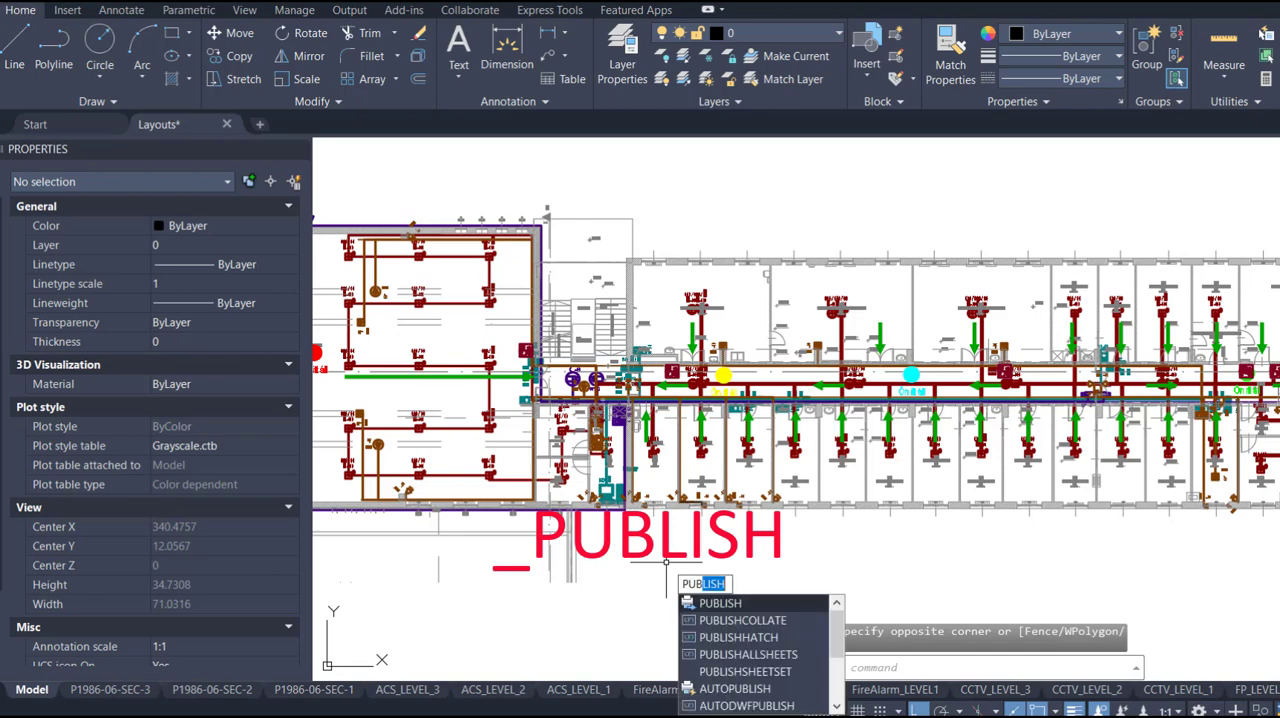
pyautogui.press('Return')
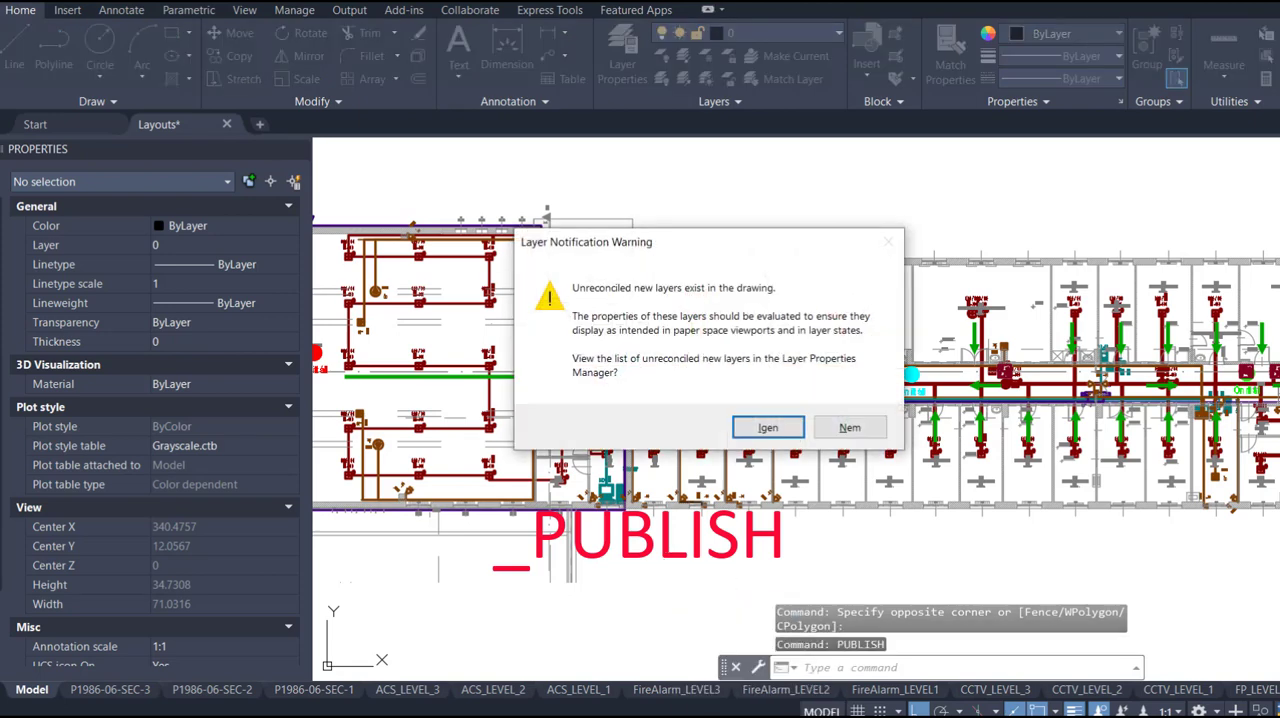
pyautogui.click(767, 428)
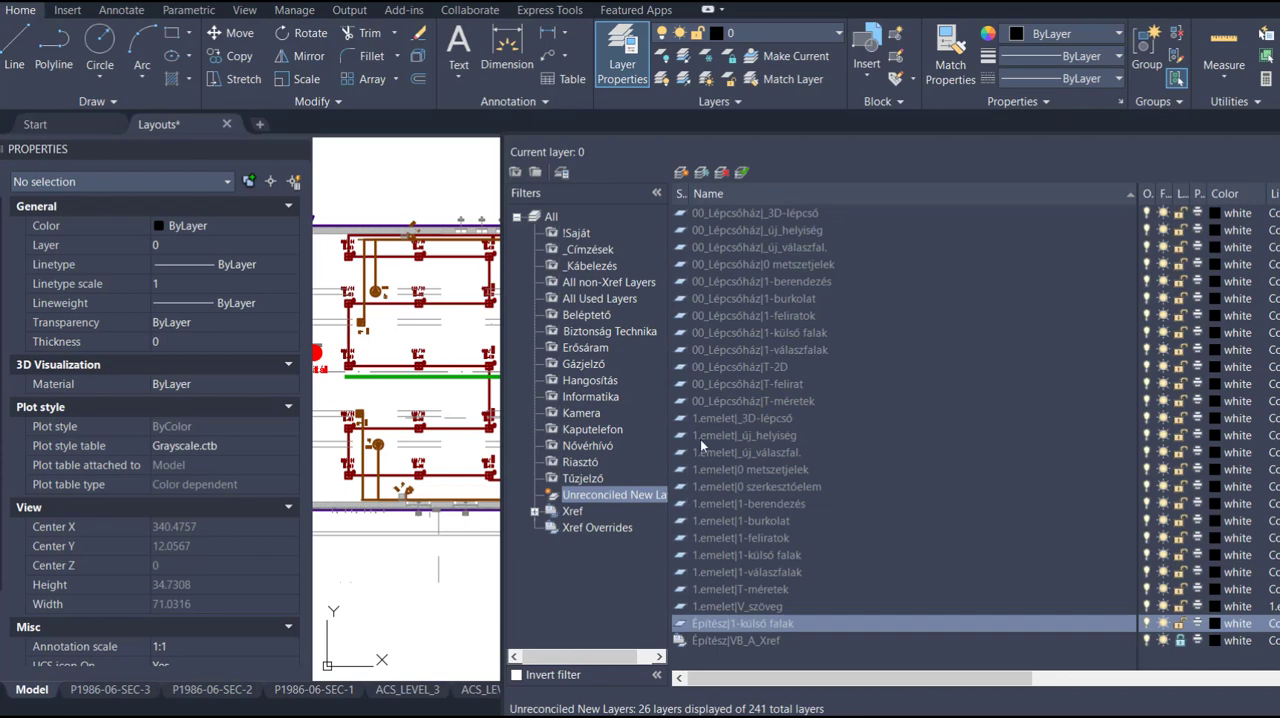
pyautogui.click(771, 502)
pyautogui.hotkey('ctrl', 'a')
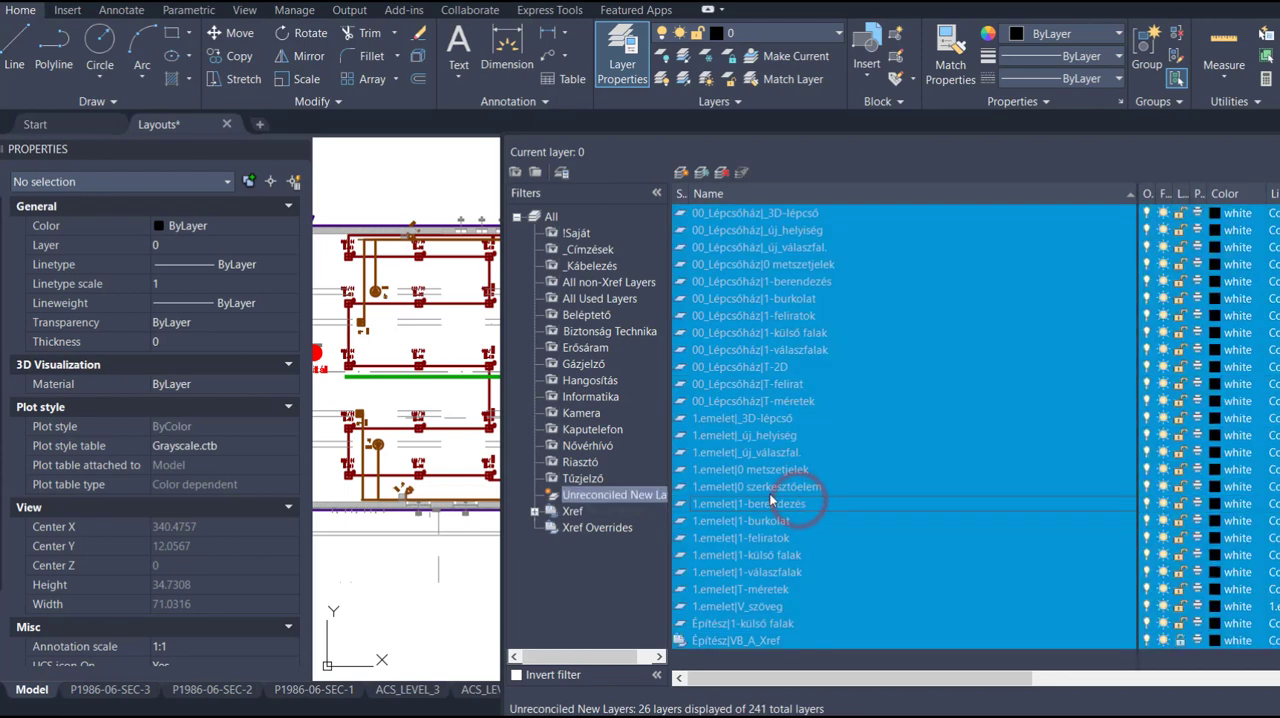
pyautogui.rightClick(769, 493)
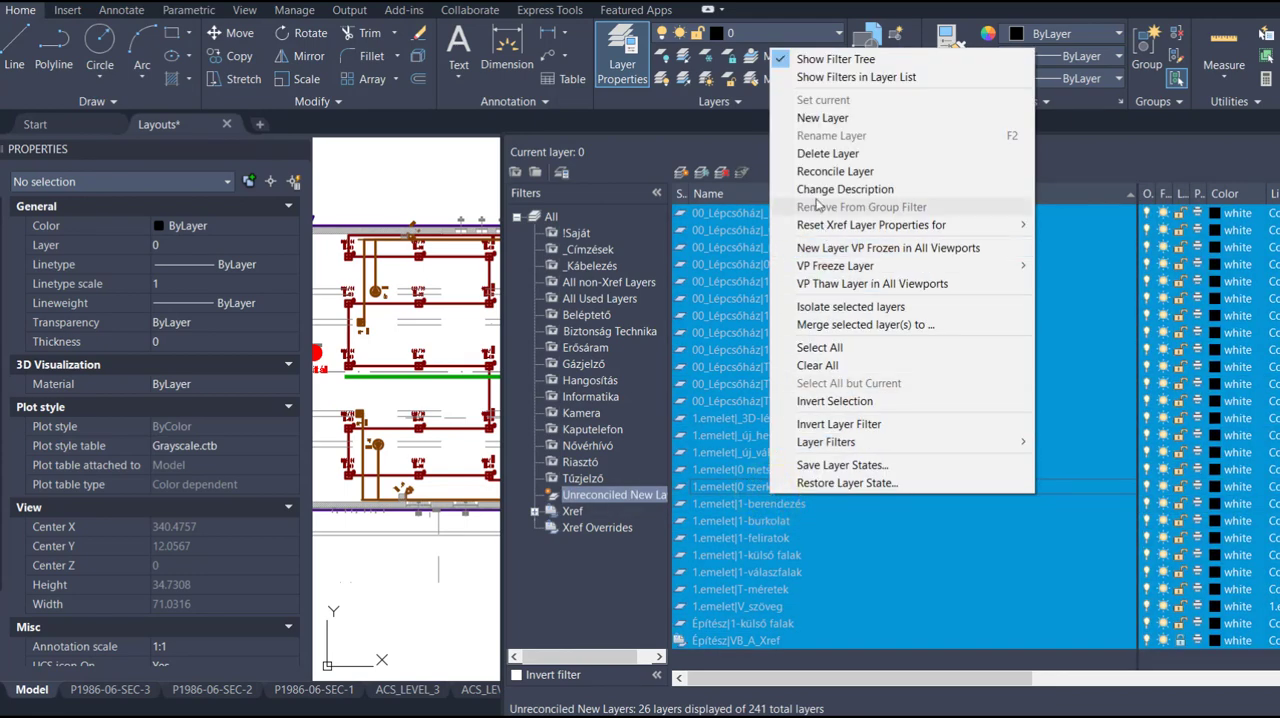
pyautogui.click(832, 171)
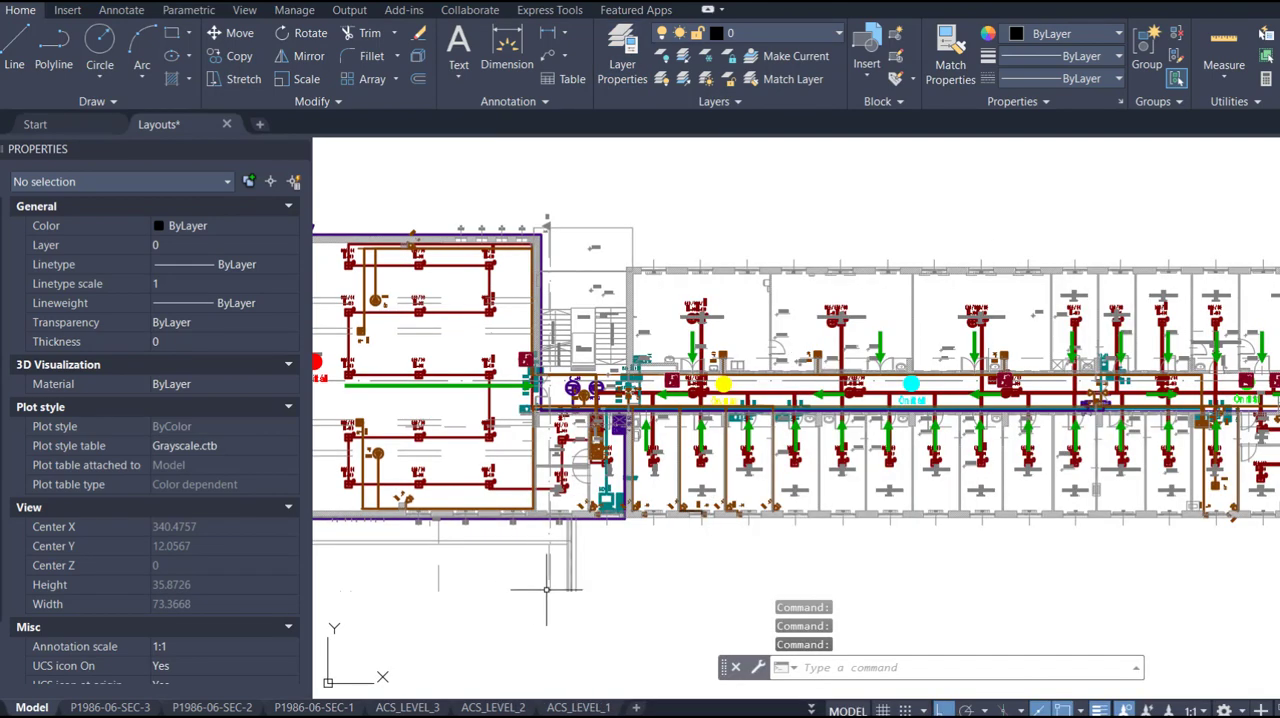
pyautogui.click(649, 590)
pyautogui.click(670, 610)
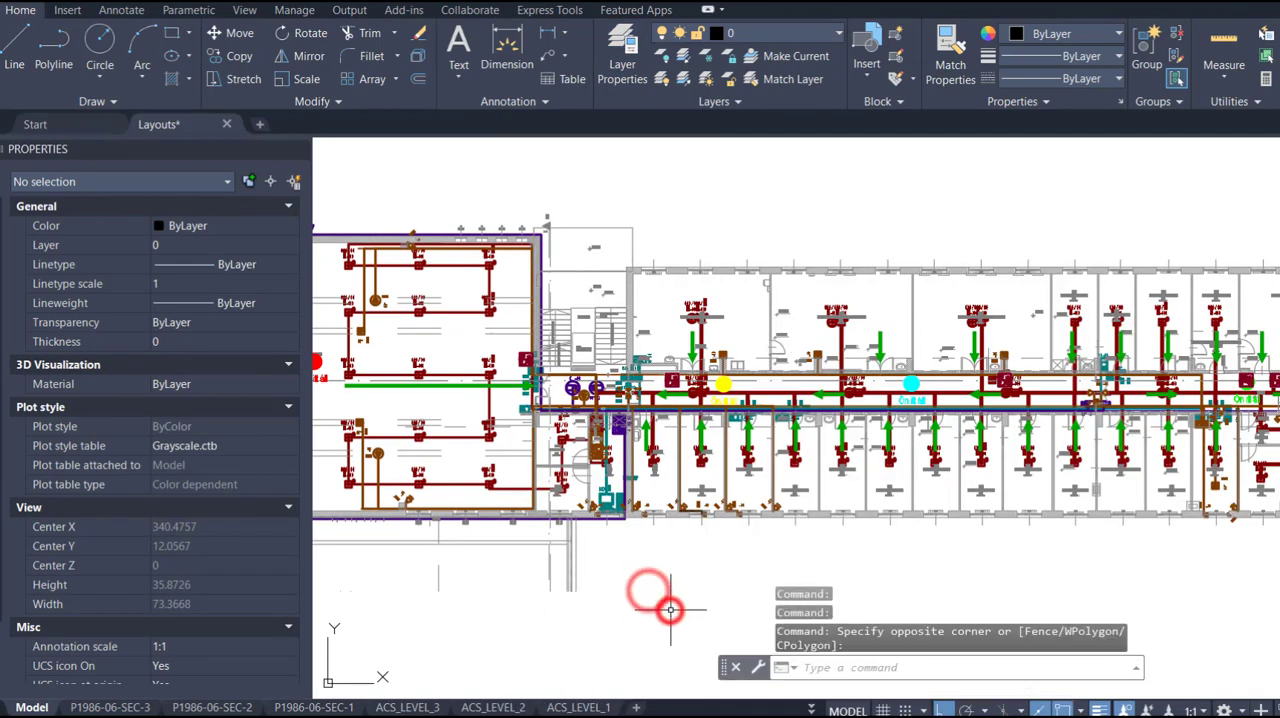
# - Run PUBLISH again and remove the Layouts-Model sheet from the list of sheets
pyautogui.write('publish')
pyautogui.press('Return')
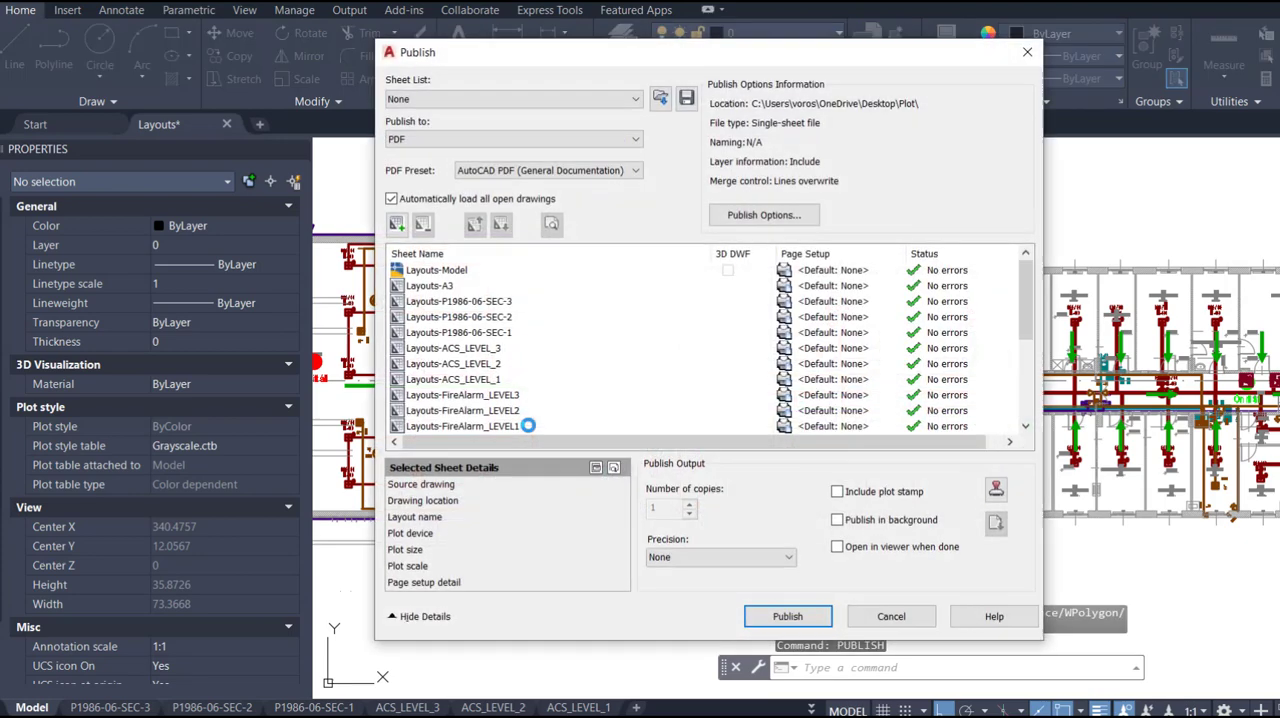
pyautogui.click(452, 271)
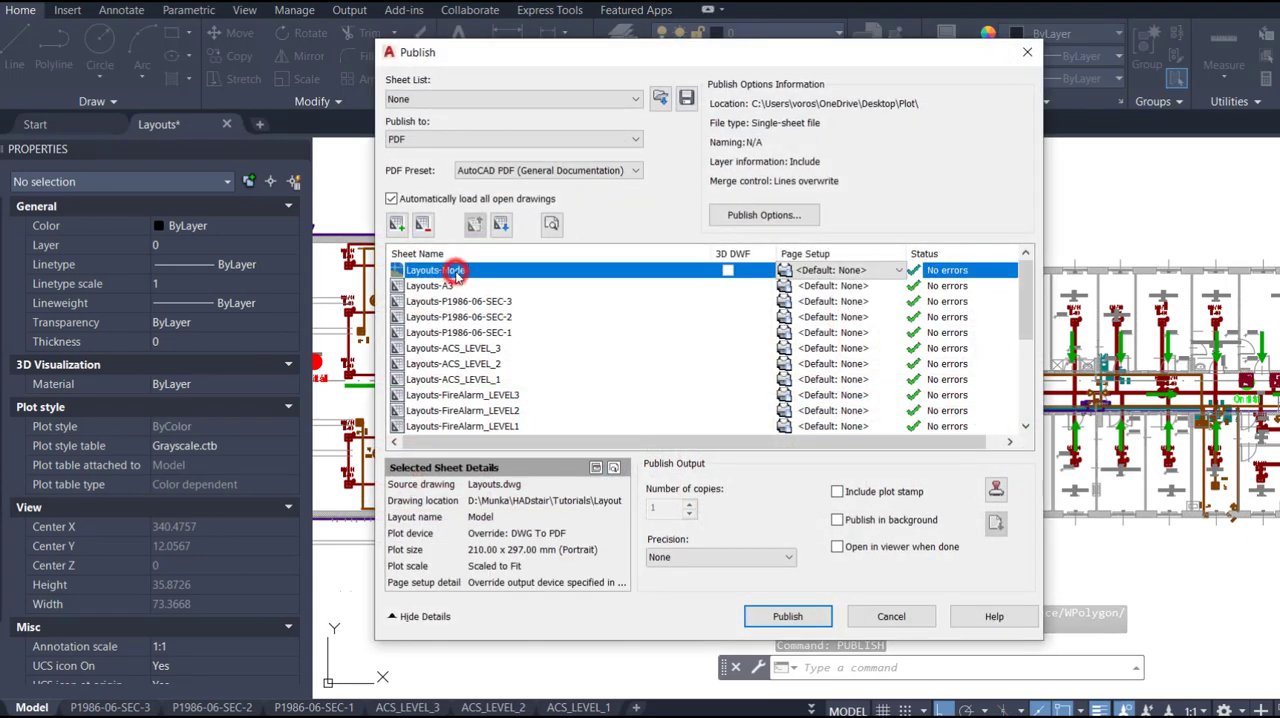
pyautogui.press('Delete')
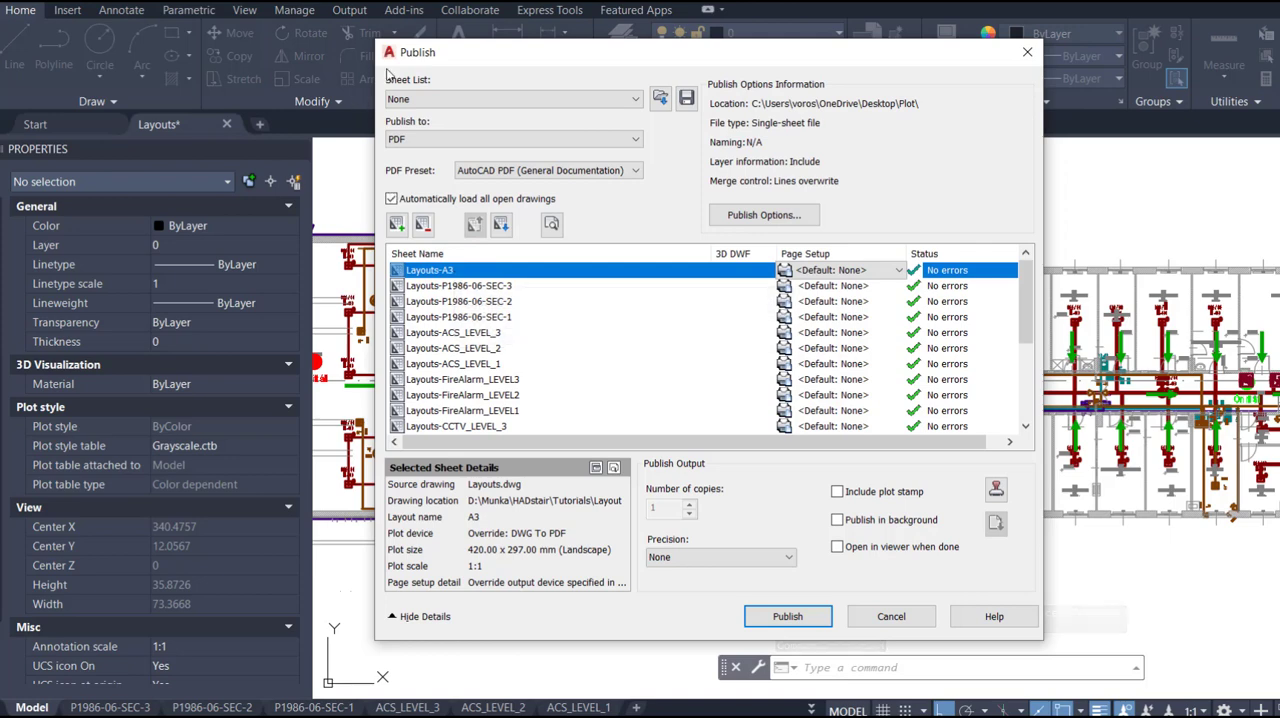